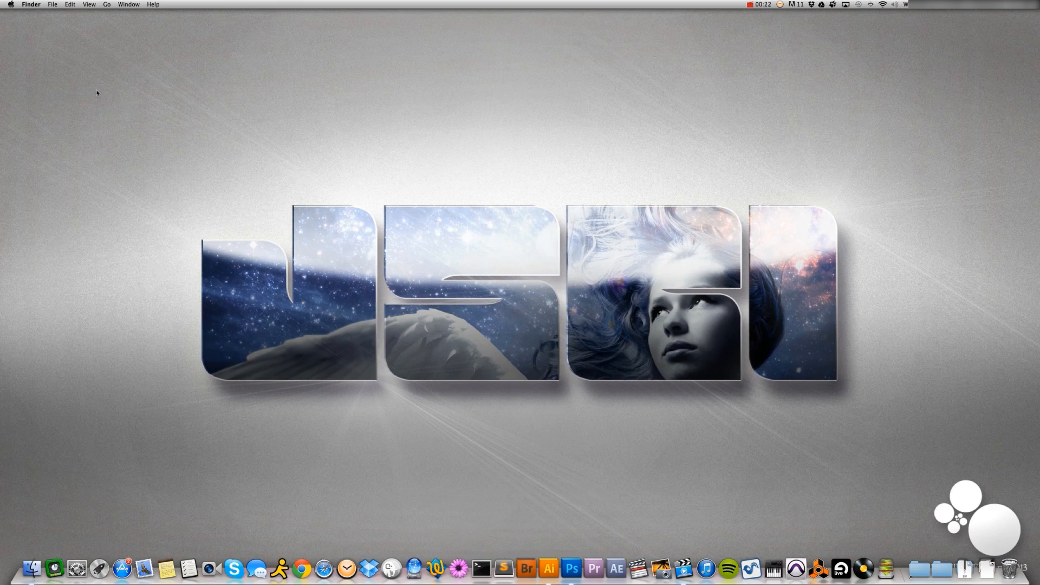
Switch to Photoshop and start a new document measuring 1920 × 1080 pixels at 72 pixels/inch
left_click(571, 568)
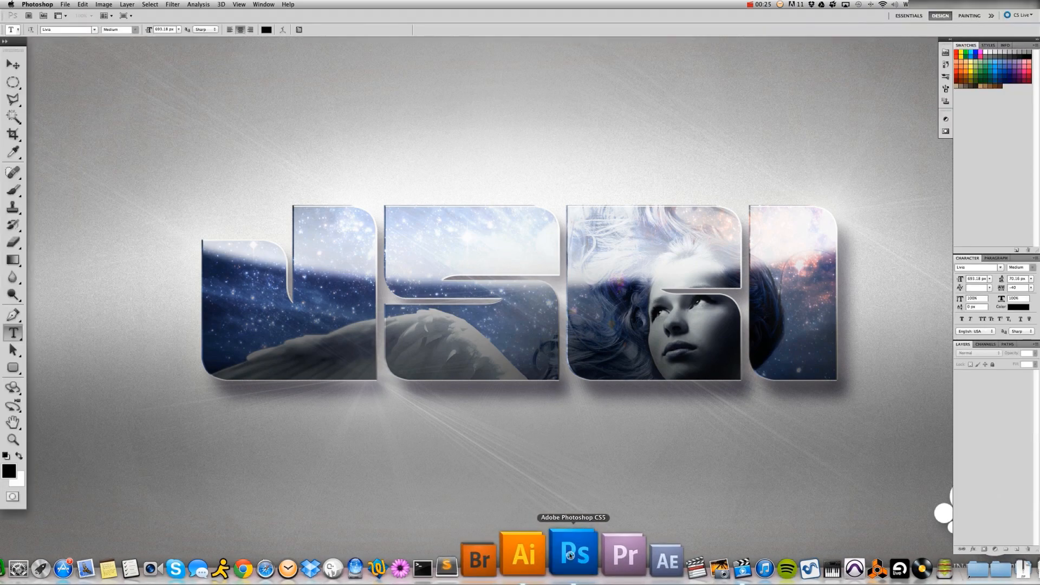
left_click(66, 7)
left_click(75, 15)
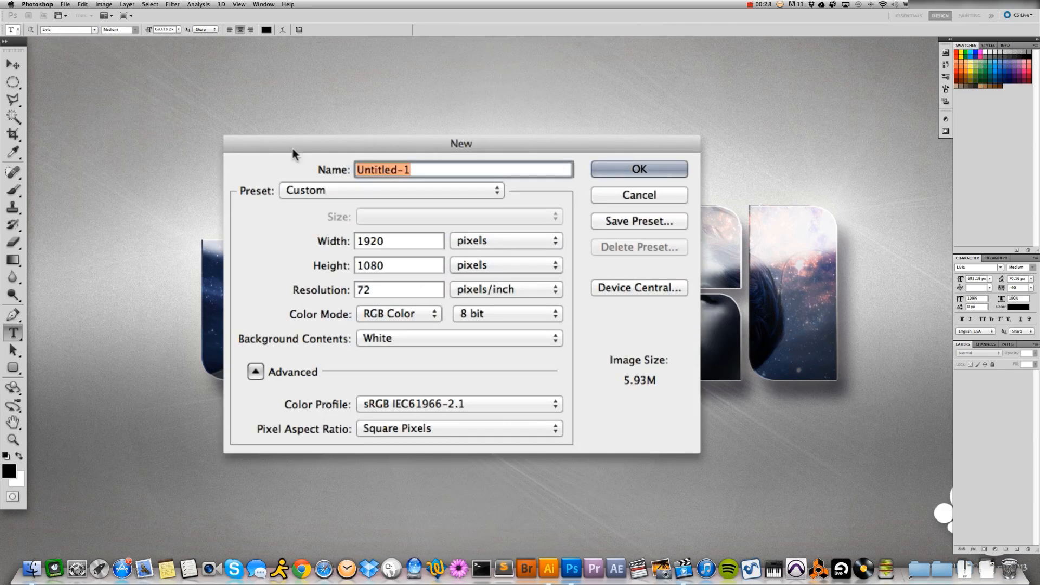
left_click(480, 241)
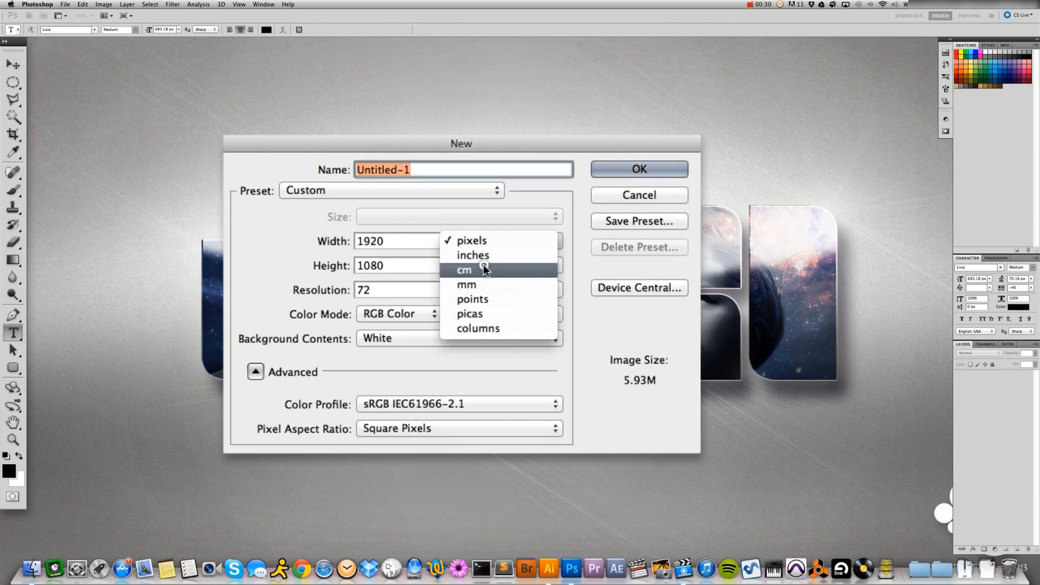
left_click(481, 240)
double_click(384, 240)
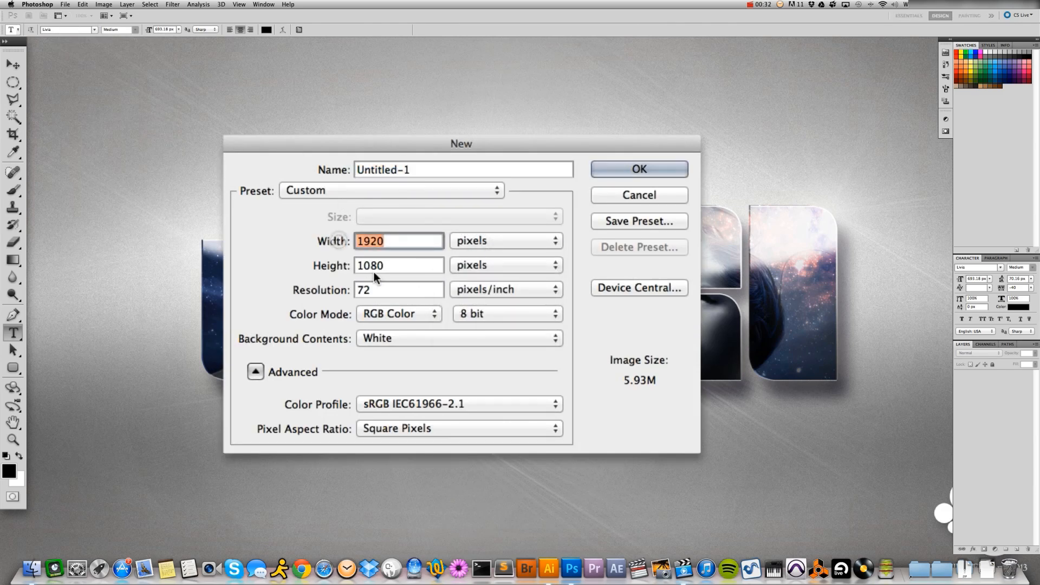
double_click(383, 265)
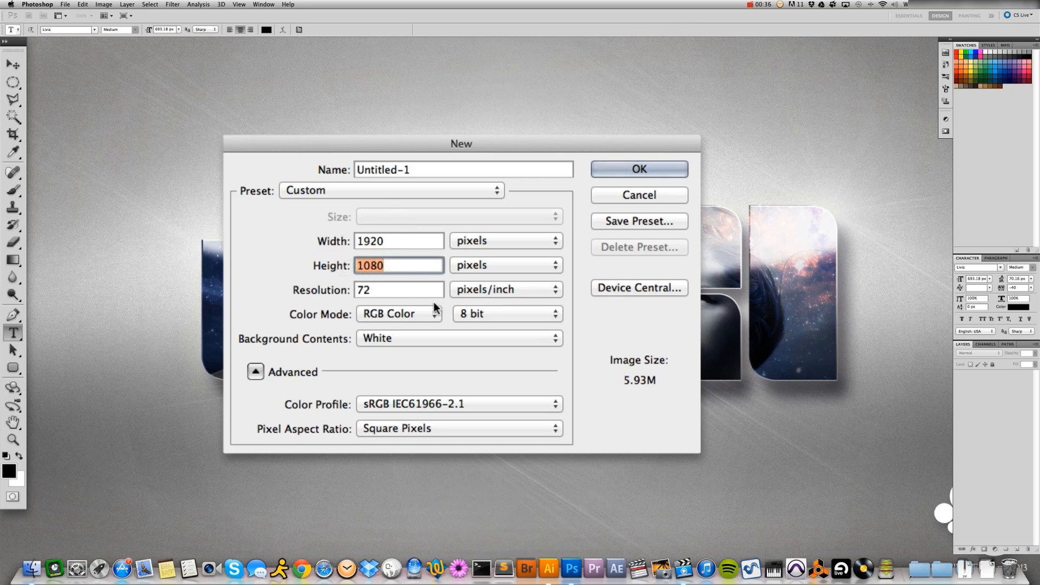
double_click(374, 289)
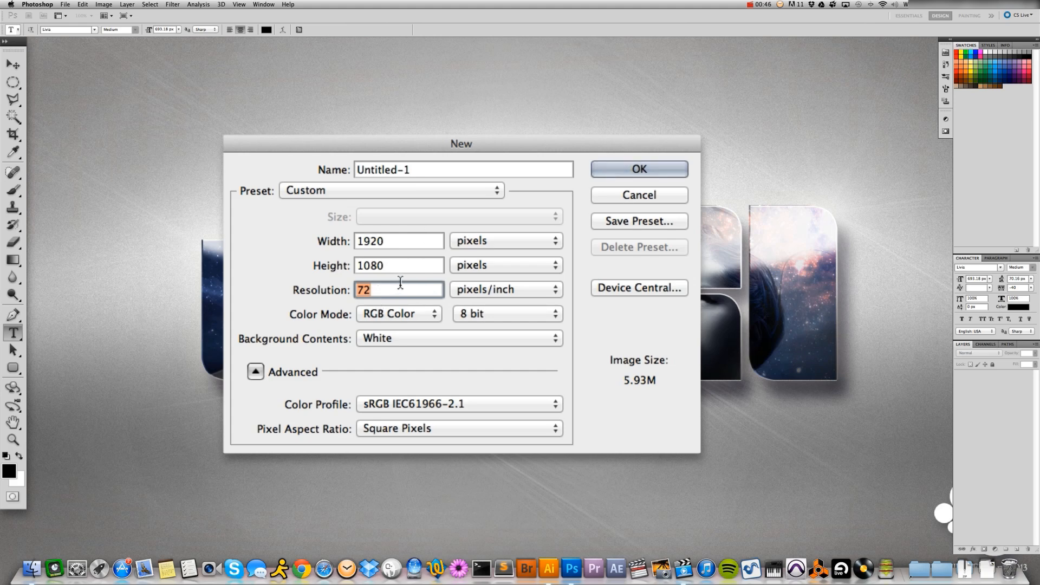
Name the new document "JSci Logo Tutorial" and create it
left_click(425, 170)
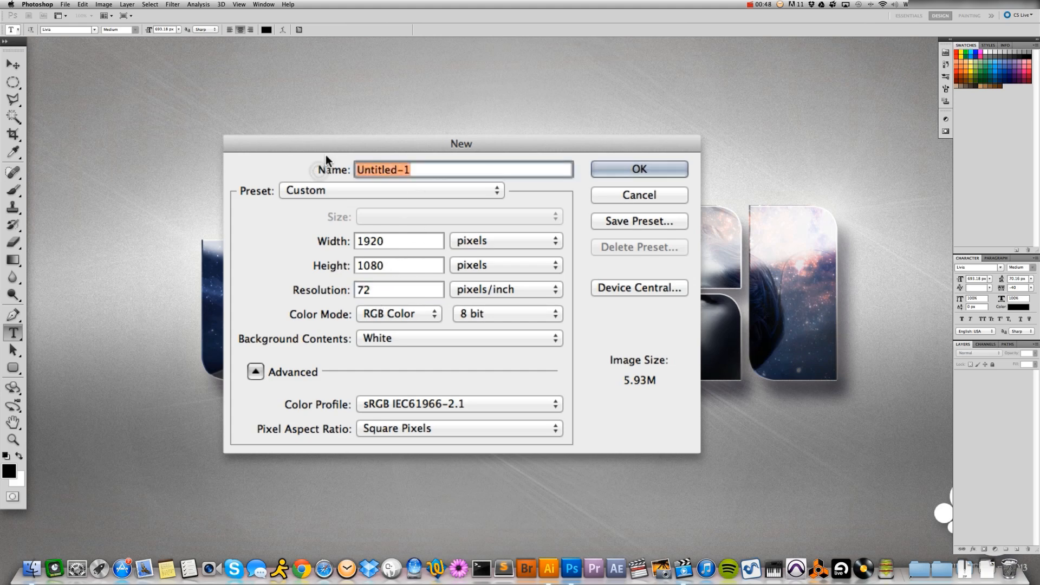
type("Js")
key("BackSpace")
type("Sci Logo Tutorial")
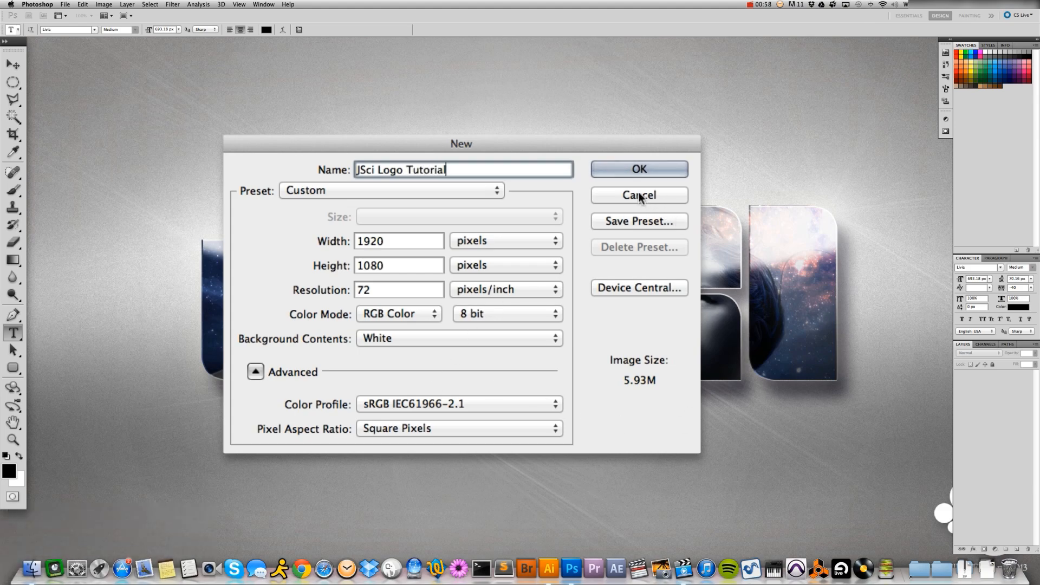
left_click(639, 171)
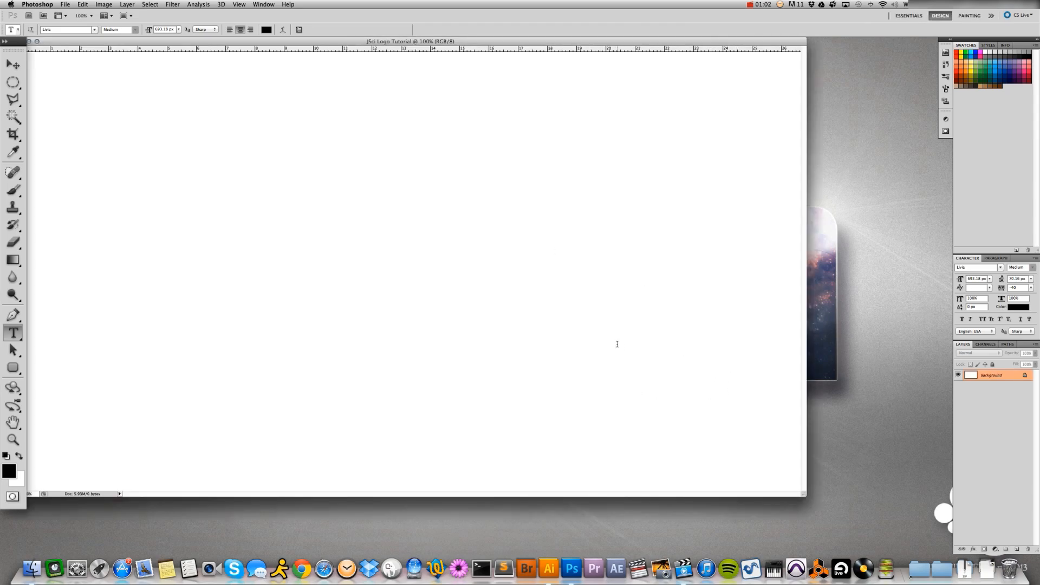
Show the document in full screen mode with the canvas centred and the Move tool active
key("f")
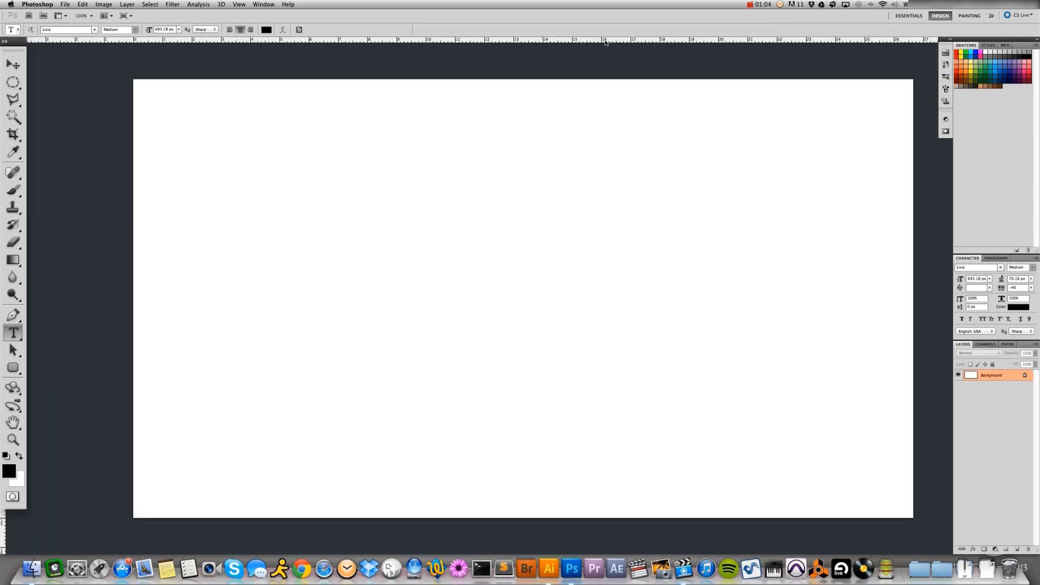
left_click(13, 66)
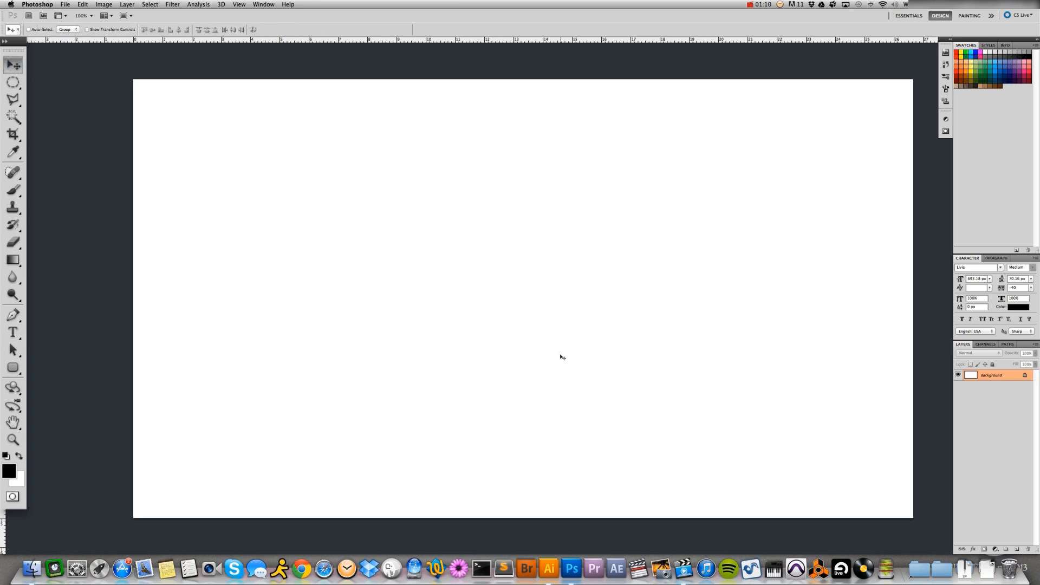
key("space")
left_click_drag(572, 280, 517, 292)
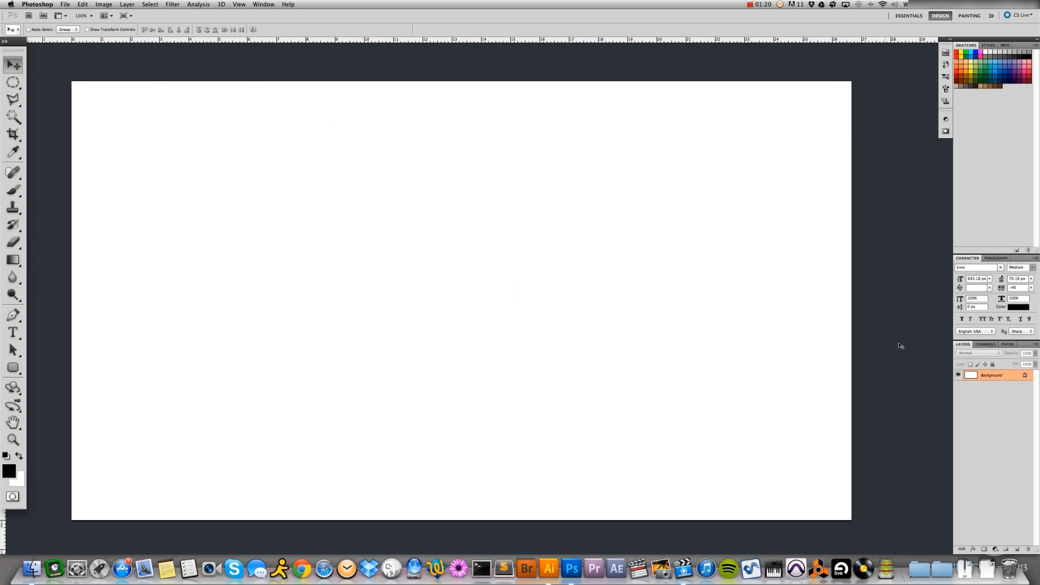
Convert the locked Background into a regular layer named "BG"
double_click(984, 377)
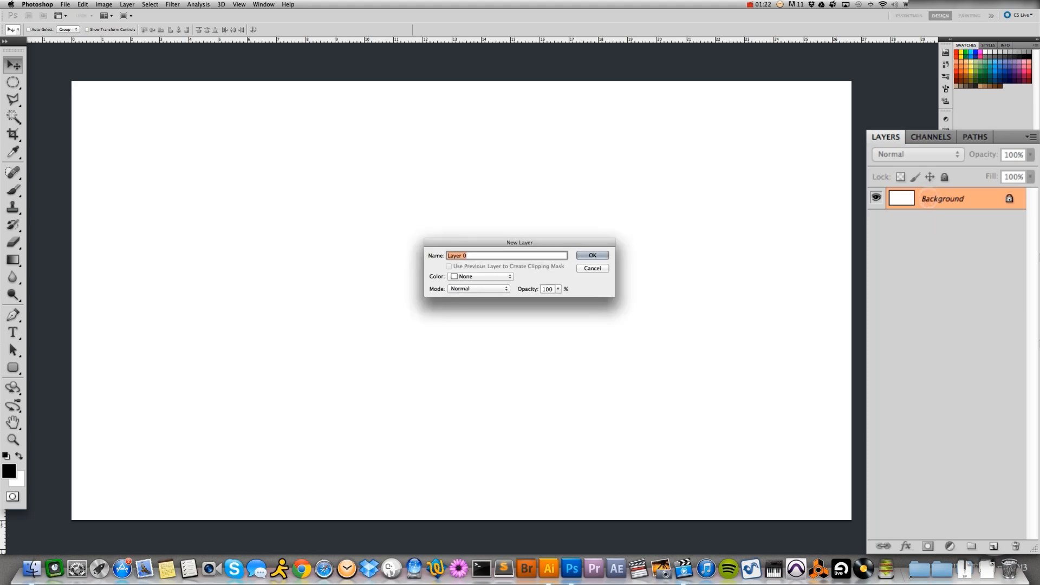
type("BG")
left_click(584, 255)
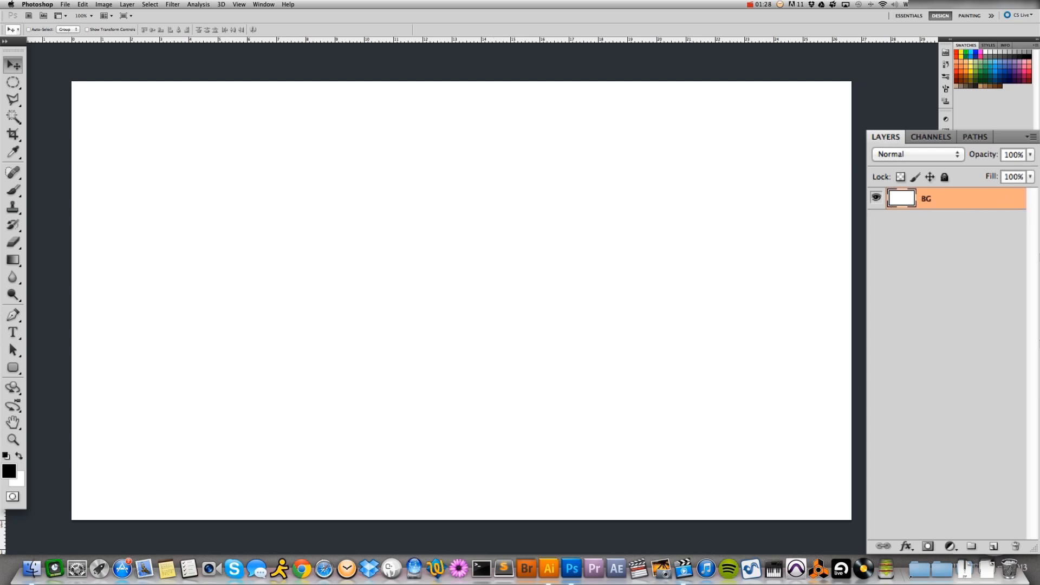
Set the foreground colour to medium grey #a8a8a8 and fill the BG layer with it
left_click(10, 473)
left_click(499, 371)
left_click_drag(499, 371, 498, 362)
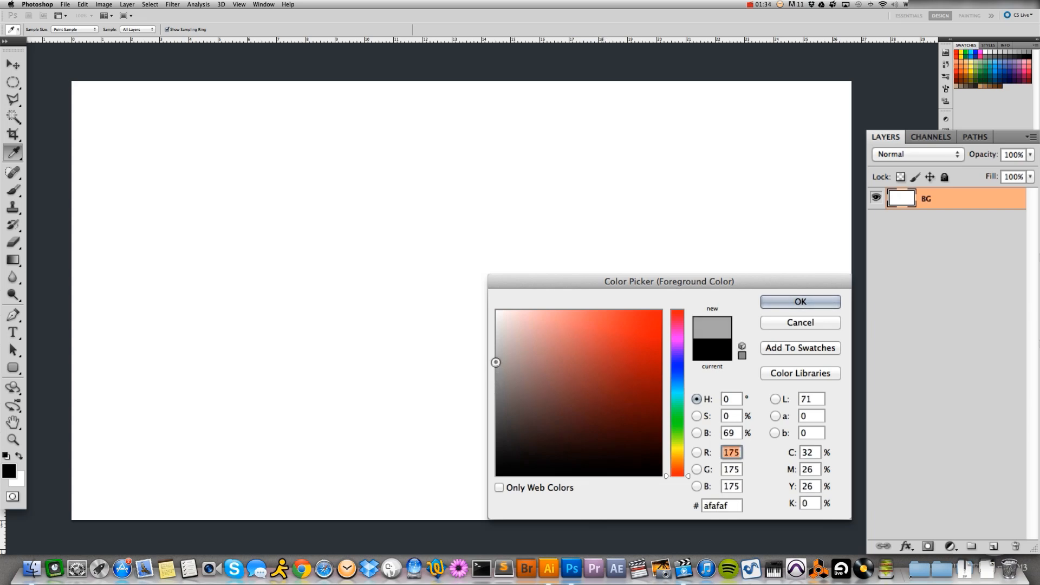
left_click(495, 368)
left_click(498, 367)
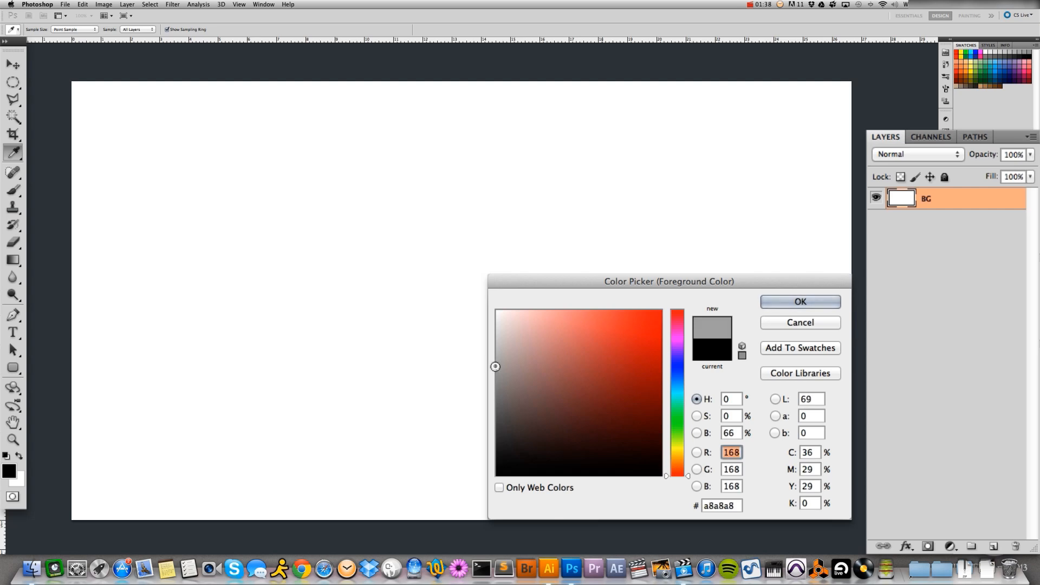
left_click(780, 302)
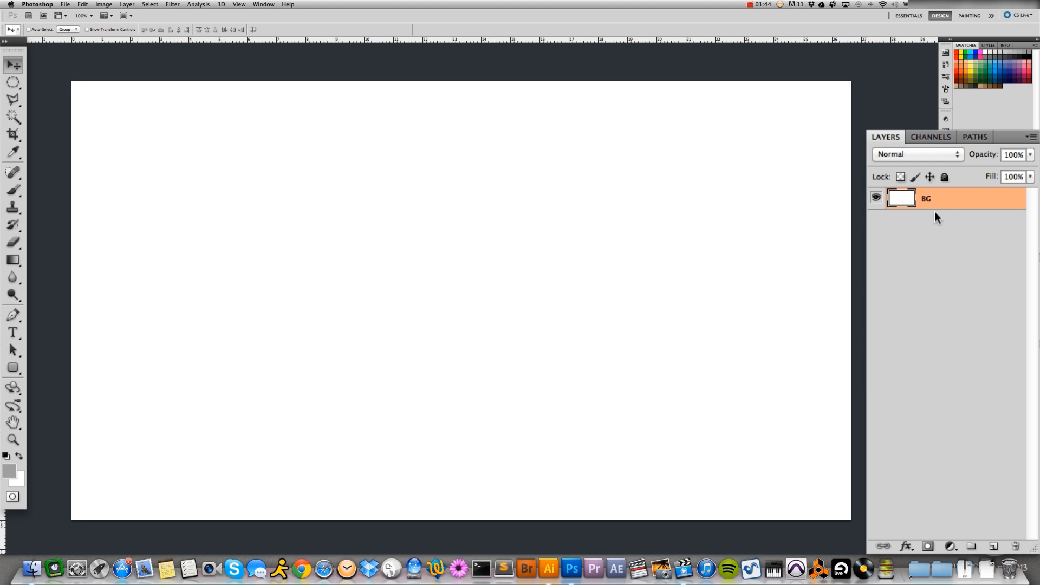
key("alt+BackSpace")
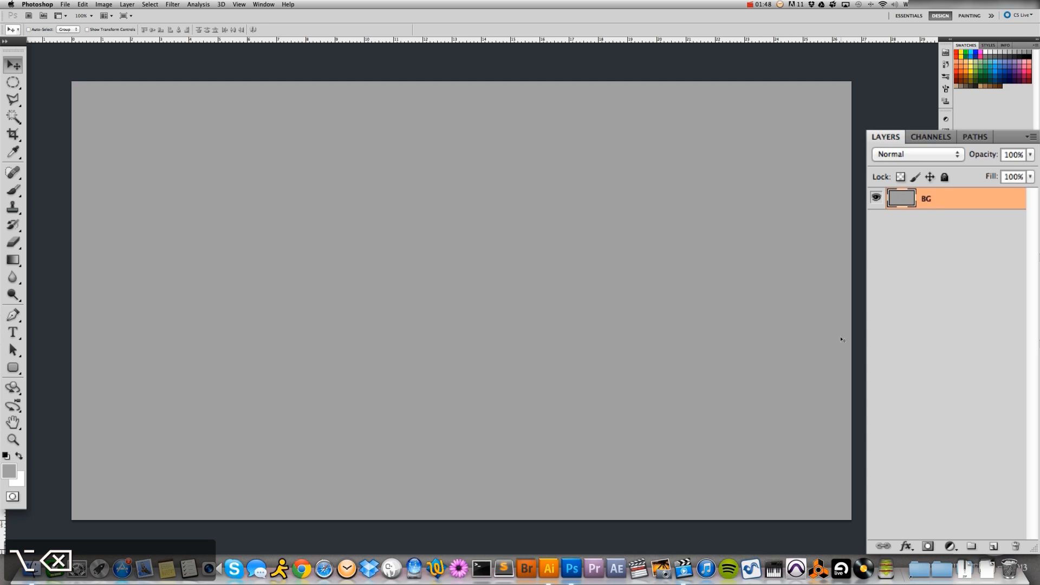
Try filling the BG layer with a red background colour, #cf2e2e, and refill it with the grey foreground colour
left_click(20, 484)
left_click(627, 341)
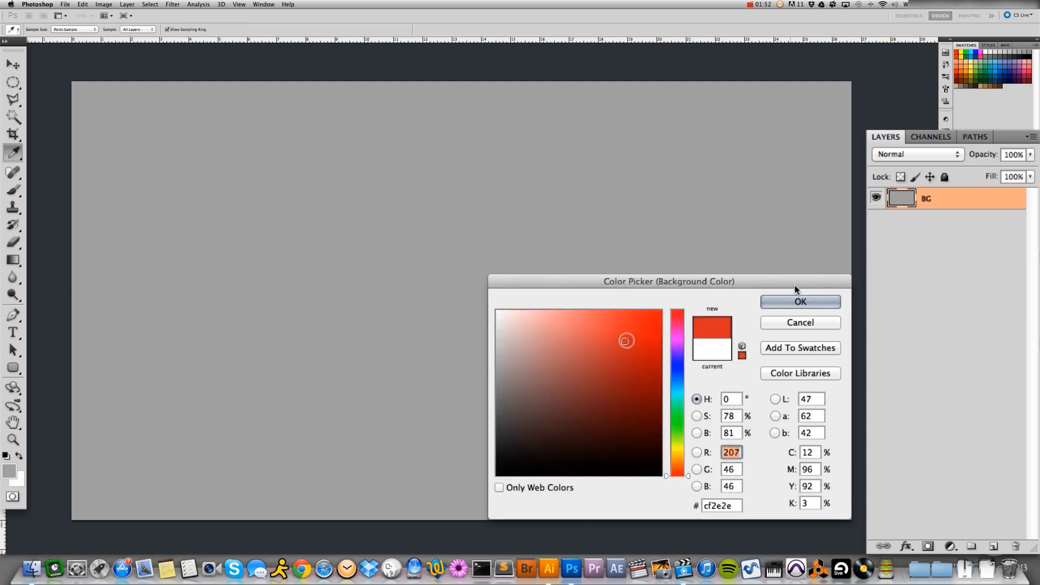
left_click(797, 301)
key("v")
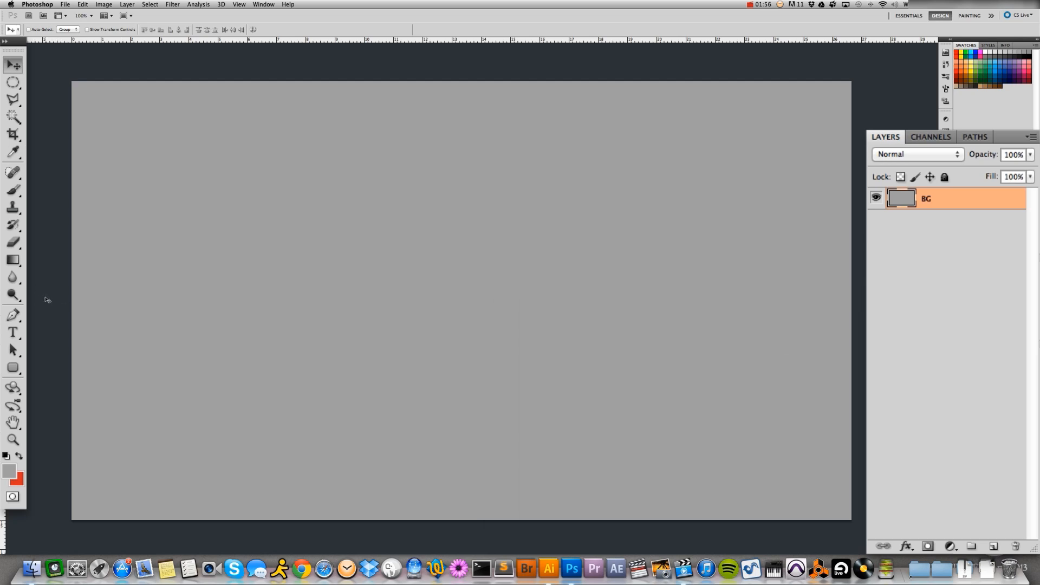
key("super+BackSpace")
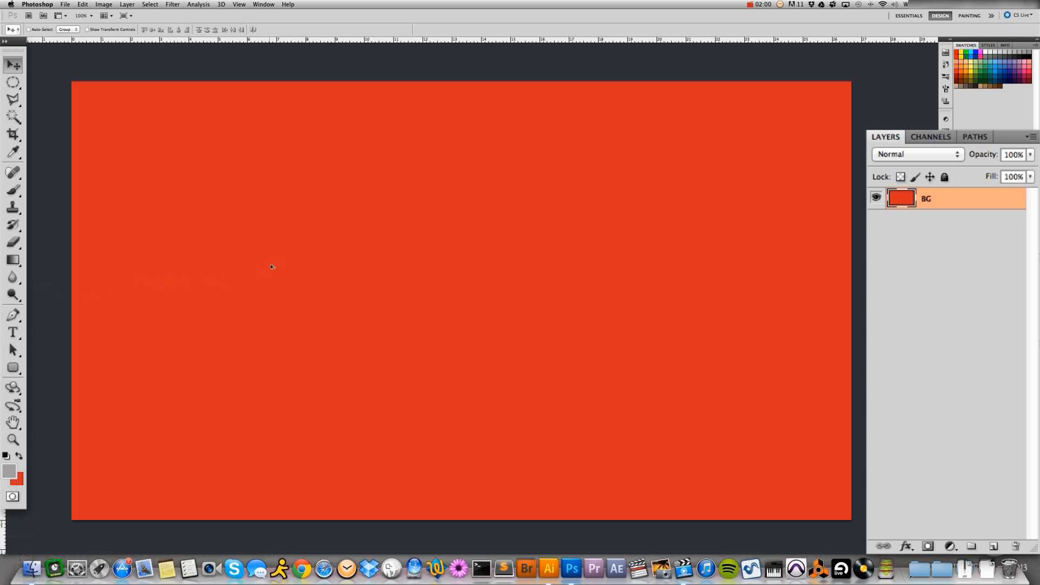
key("alt+BackSpace")
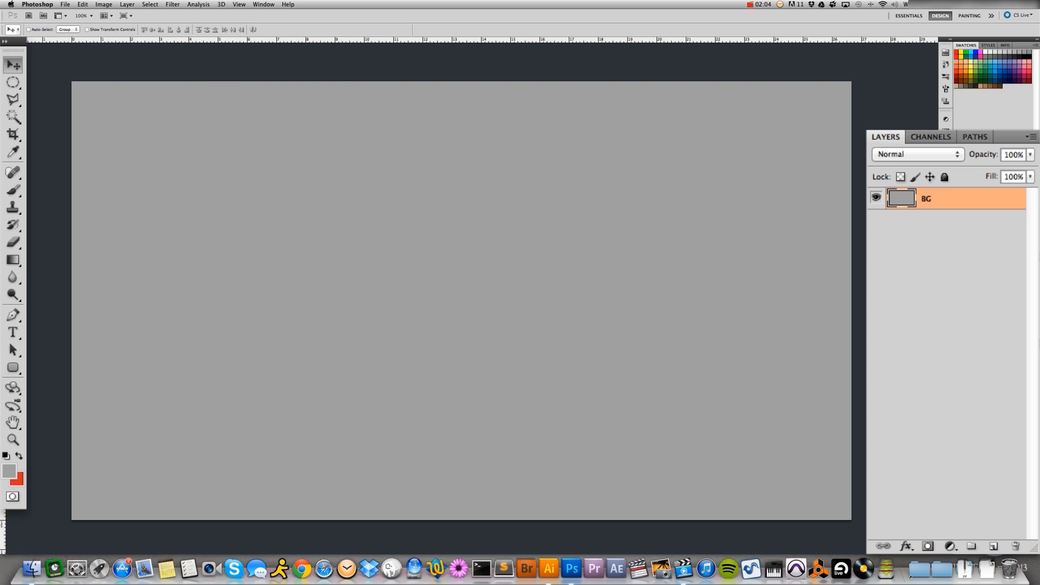
Reset the foreground and background colours to the default black and white
left_click(6, 457)
key("super+minus")
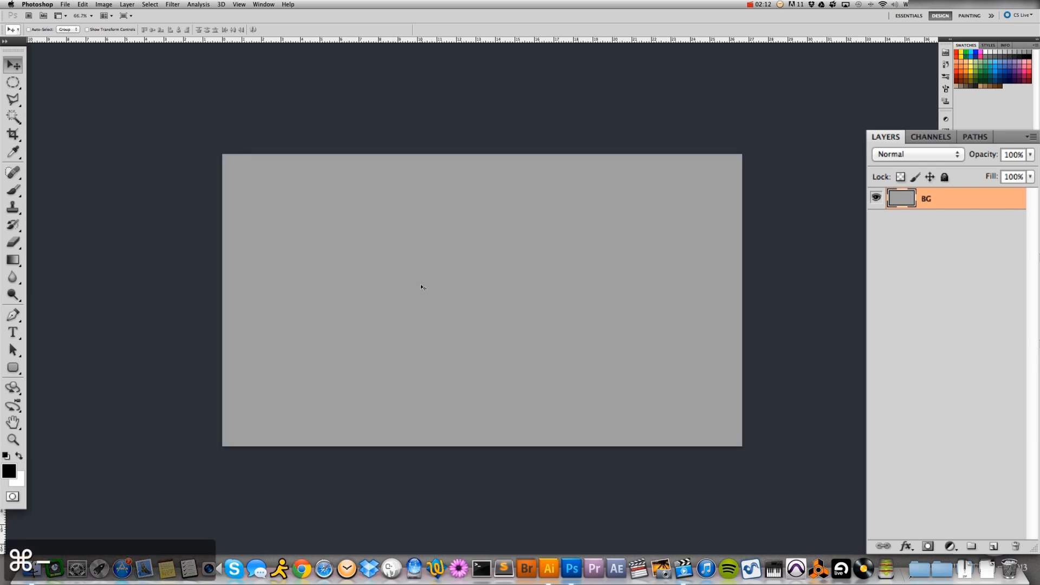
key("space")
left_click_drag(433, 284, 412, 281)
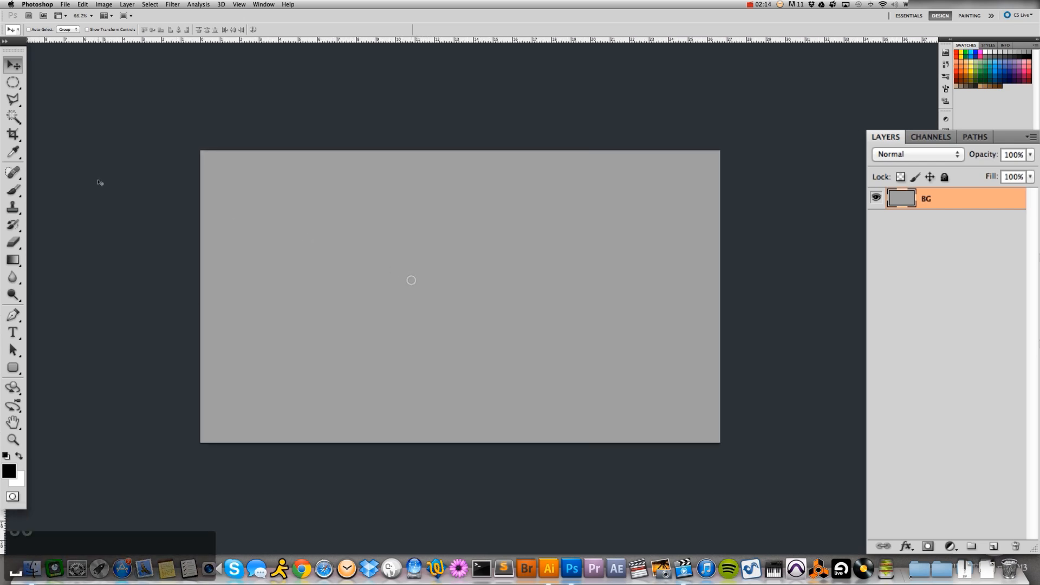
Set up the Burn tool with a soft 500 px brush at 0% hardness
left_click(11, 295)
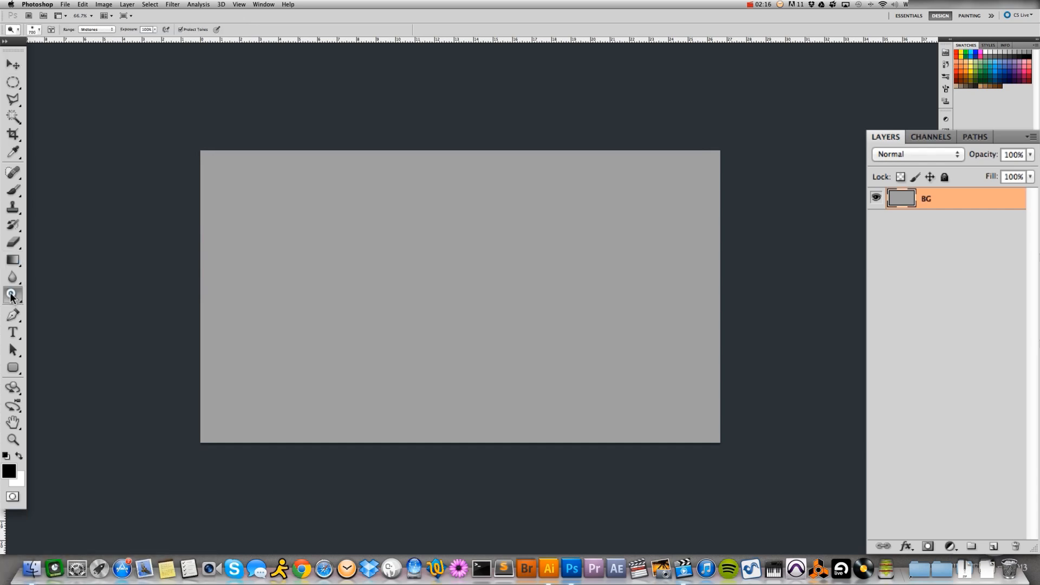
left_click(11, 296)
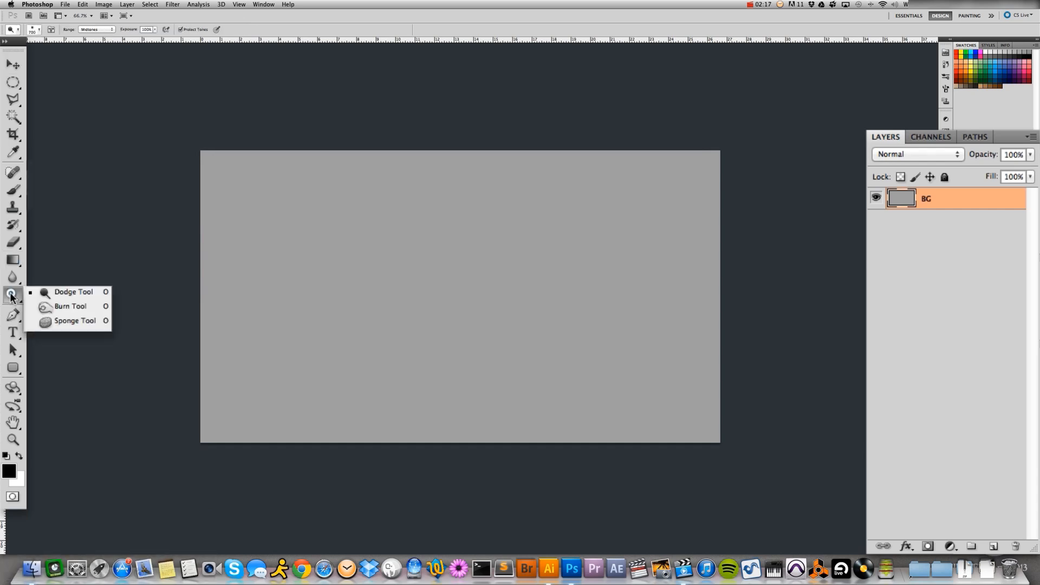
left_click(56, 306)
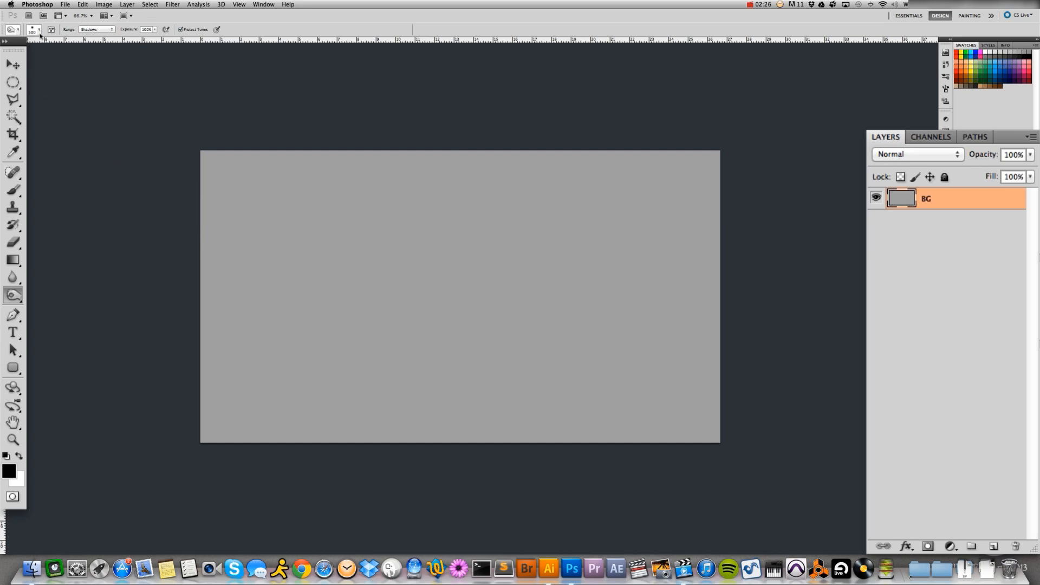
left_click(40, 33)
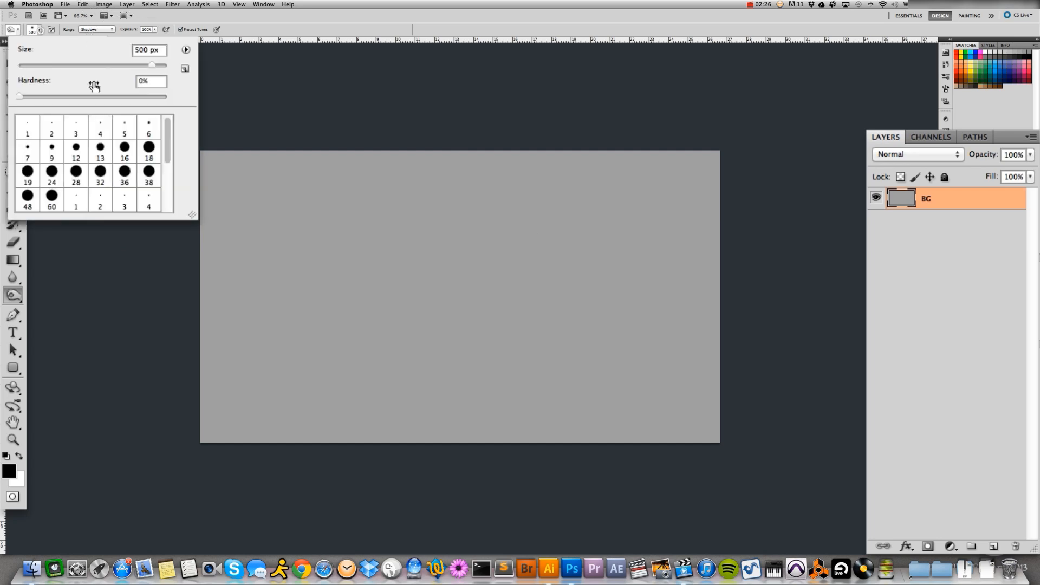
mouse_move(30, 98)
left_mouse_down()
mouse_move(41, 99)
mouse_move(19, 99)
left_mouse_up()
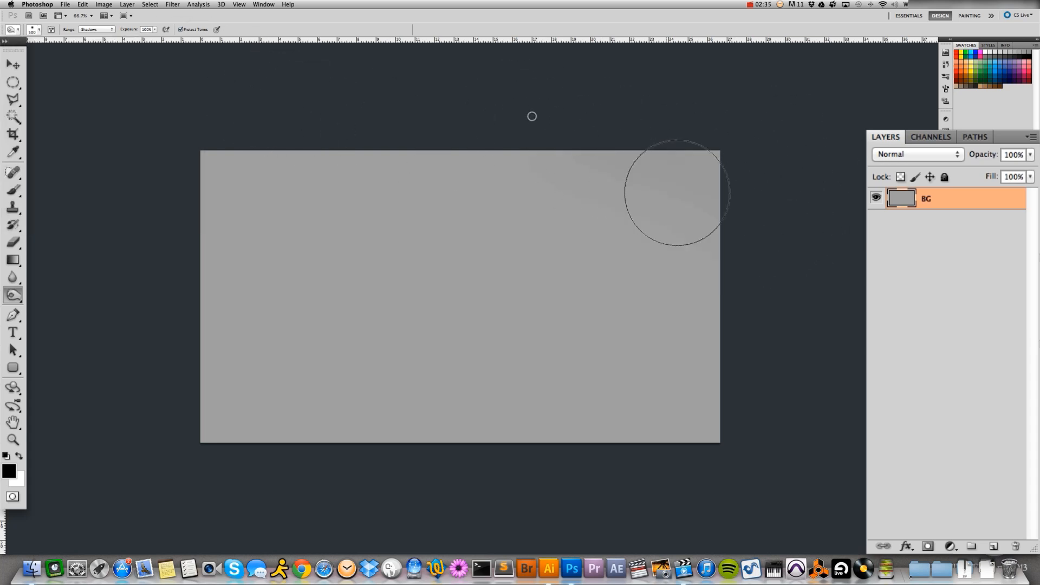
Burn the outer edges of the BG layer into a dark vignette, undoing the excess strokes along the upper edge
mouse_move(532, 115)
left_mouse_down()
mouse_move(583, 154)
mouse_move(139, 246)
mouse_move(343, 126)
mouse_move(473, 120)
mouse_move(780, 175)
mouse_move(463, 95)
mouse_move(609, 139)
mouse_move(41, 260)
mouse_move(320, 114)
mouse_move(251, 167)
mouse_move(840, 216)
mouse_move(828, 281)
mouse_move(35, 255)
left_mouse_up()
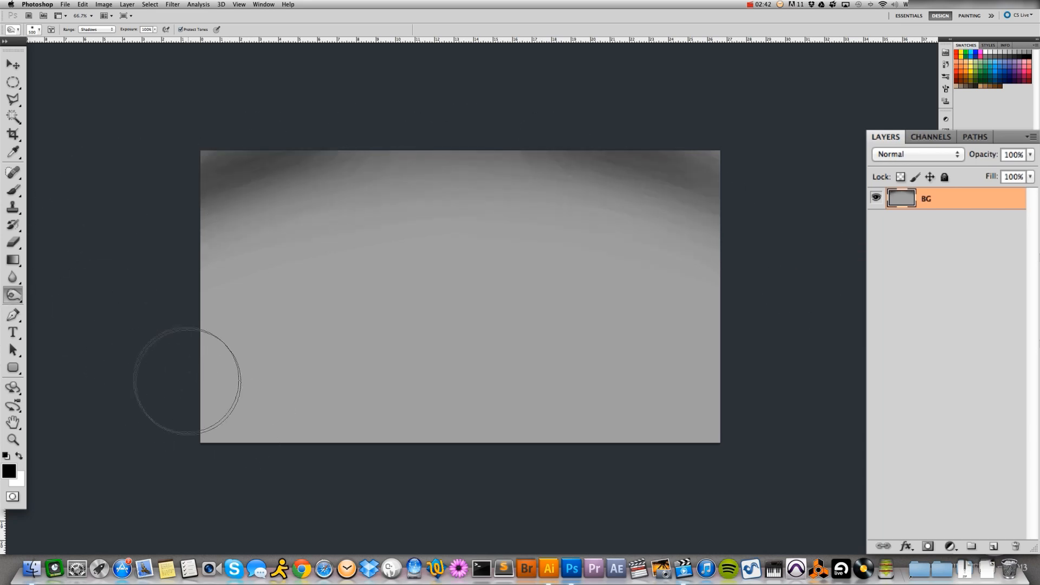
key("super+z")
key("super+alt+z")
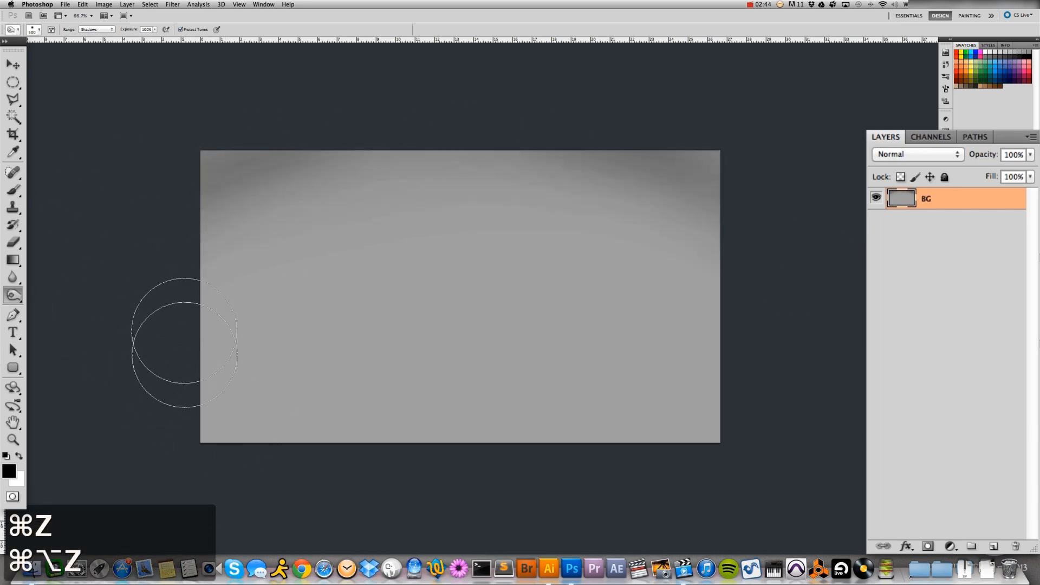
mouse_move(98, 360)
left_mouse_down()
mouse_move(304, 441)
mouse_move(726, 421)
mouse_move(578, 411)
mouse_move(755, 377)
mouse_move(470, 452)
mouse_move(415, 423)
mouse_move(768, 382)
mouse_move(549, 423)
mouse_move(108, 333)
mouse_move(145, 323)
mouse_move(398, 466)
mouse_move(167, 341)
mouse_move(134, 351)
mouse_move(694, 426)
mouse_move(263, 428)
mouse_move(81, 358)
mouse_move(434, 431)
mouse_move(870, 372)
mouse_move(770, 291)
mouse_move(616, 285)
mouse_move(740, 326)
mouse_move(162, 316)
mouse_move(275, 270)
mouse_move(133, 249)
mouse_move(602, 166)
mouse_move(867, 302)
mouse_move(696, 435)
mouse_move(741, 389)
mouse_move(176, 433)
mouse_move(91, 340)
mouse_move(157, 300)
mouse_move(215, 176)
mouse_move(402, 140)
left_mouse_up()
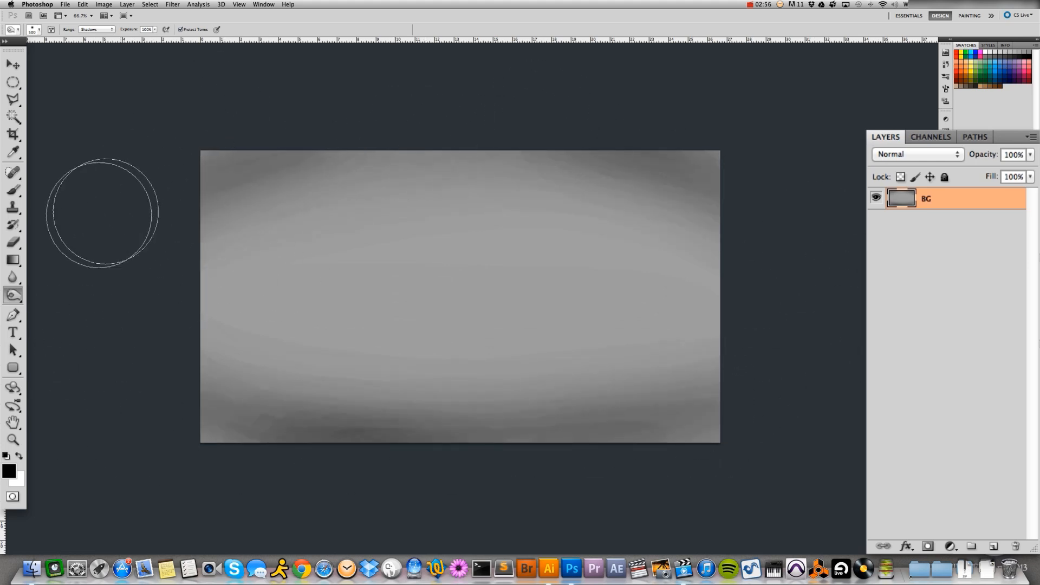
Lighten the centre of the BG layer with broad Dodge tool strokes and return to the Move tool
left_click(14, 296)
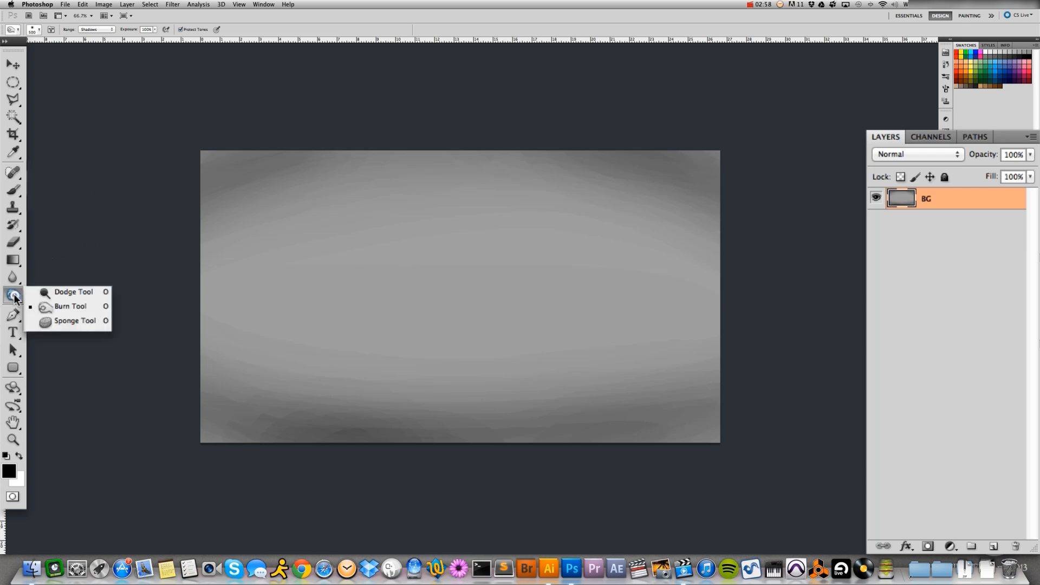
left_click(61, 294)
mouse_move(560, 254)
left_mouse_down()
mouse_move(336, 255)
mouse_move(600, 299)
mouse_move(628, 277)
mouse_move(309, 301)
left_mouse_up()
mouse_move(343, 334)
left_mouse_down()
mouse_move(669, 278)
mouse_move(218, 314)
mouse_move(330, 283)
mouse_move(735, 301)
left_mouse_up()
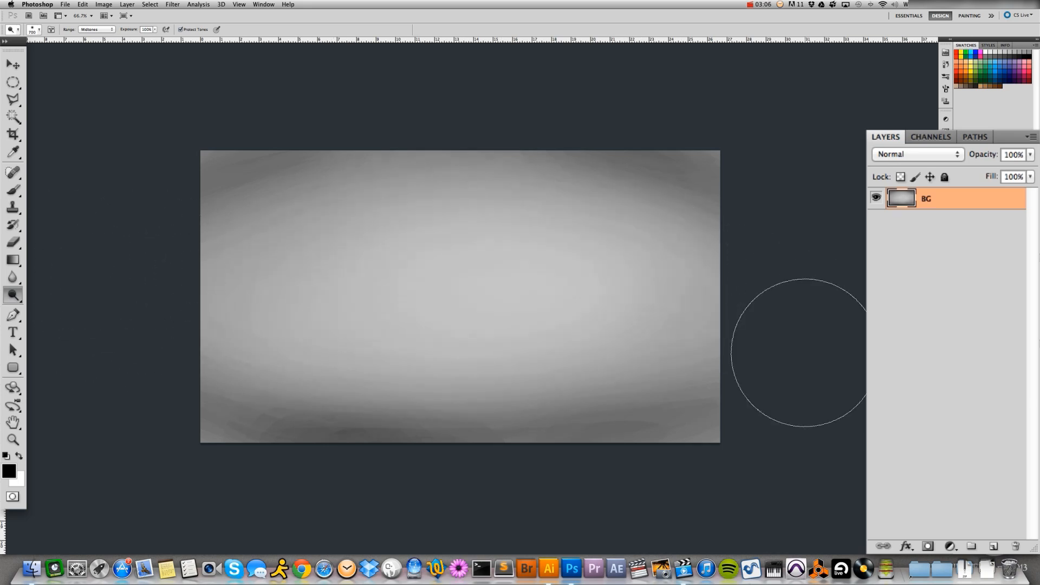
left_click(13, 63)
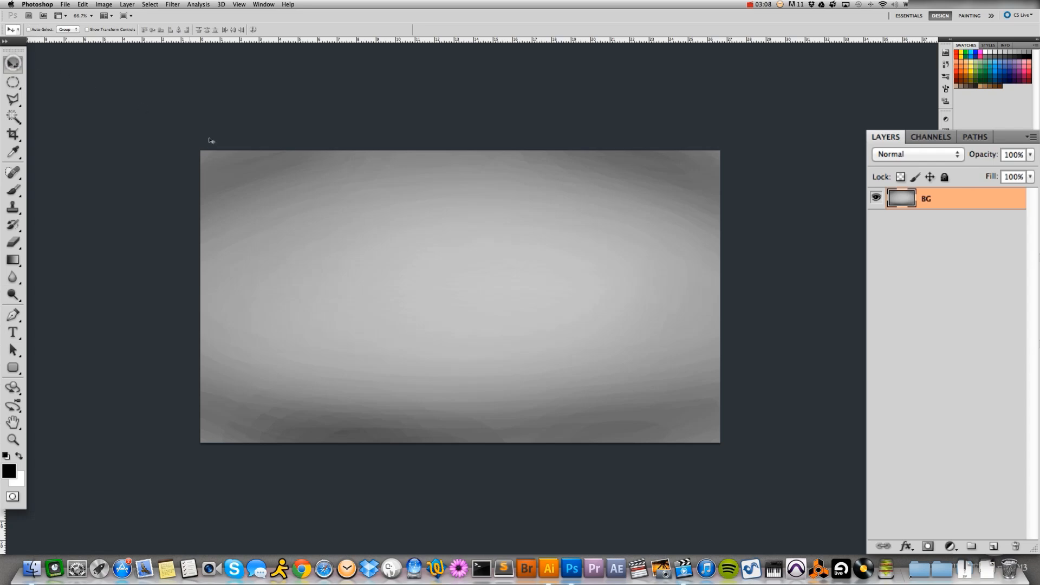
Apply the Add Noise filter to the BG layer with a 2.45% amount, uniform distribution and monochromatic noise
left_click(173, 5)
mouse_move(228, 207)
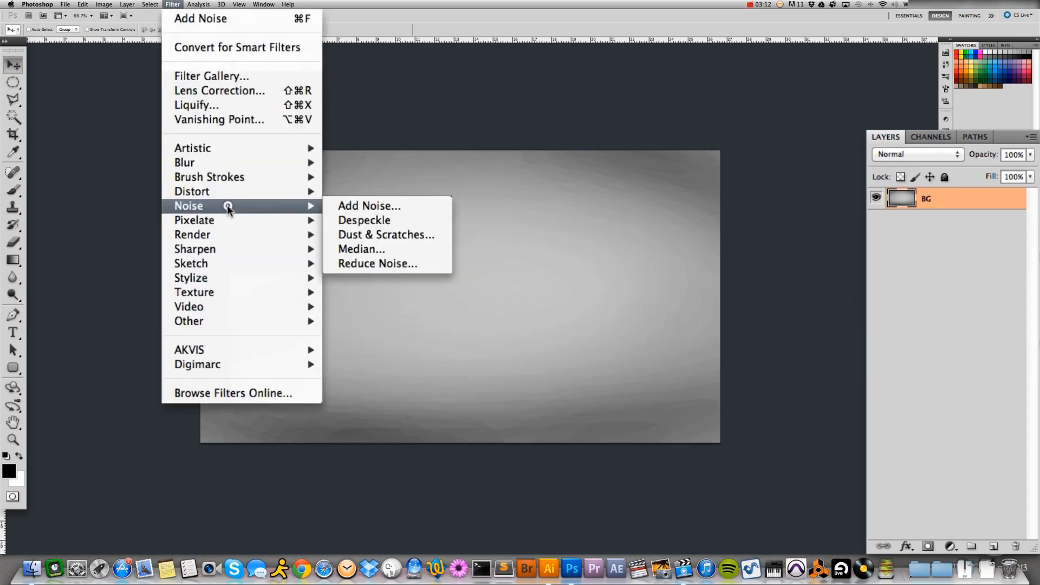
left_click(364, 206)
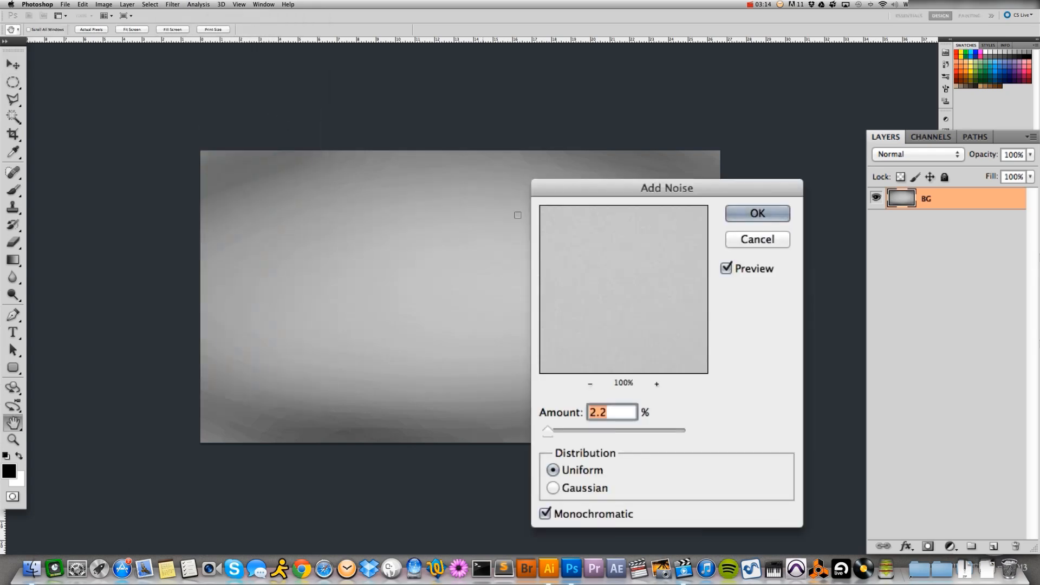
left_click_drag(550, 432, 563, 431)
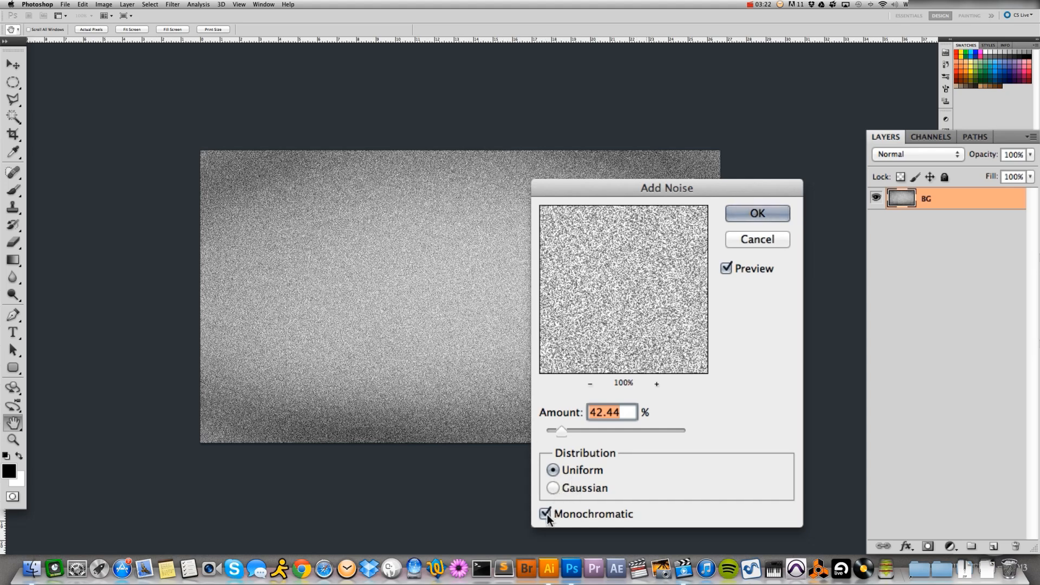
left_click(545, 513)
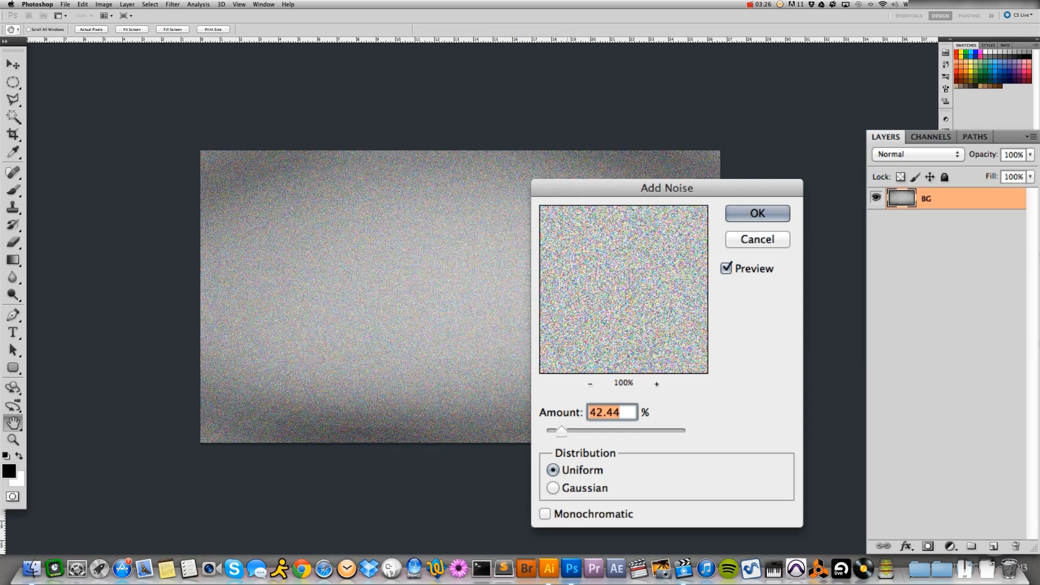
left_click(545, 513)
left_click(557, 472)
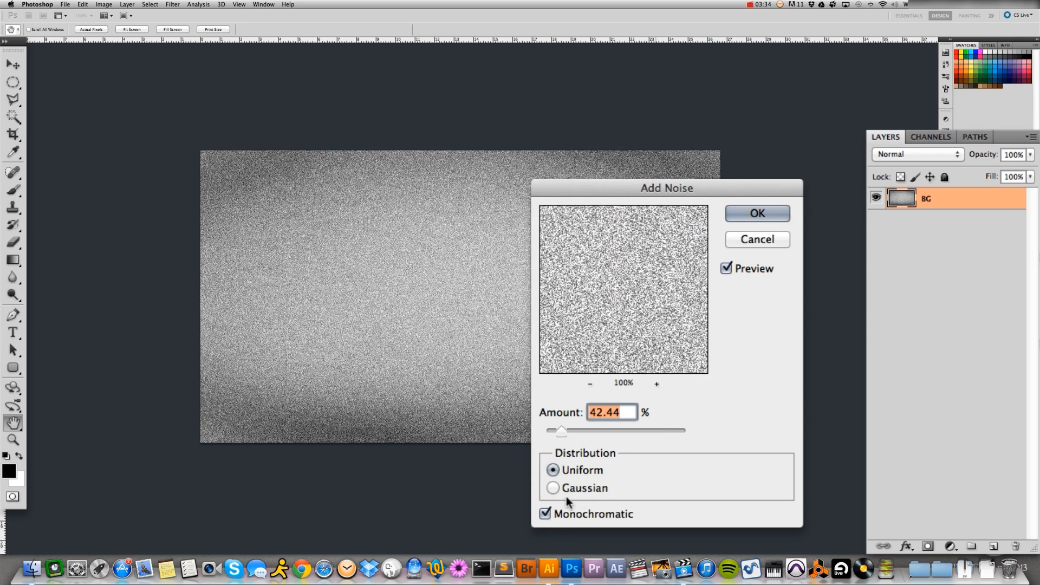
left_click(564, 490)
left_click(558, 471)
left_click_drag(561, 432, 548, 435)
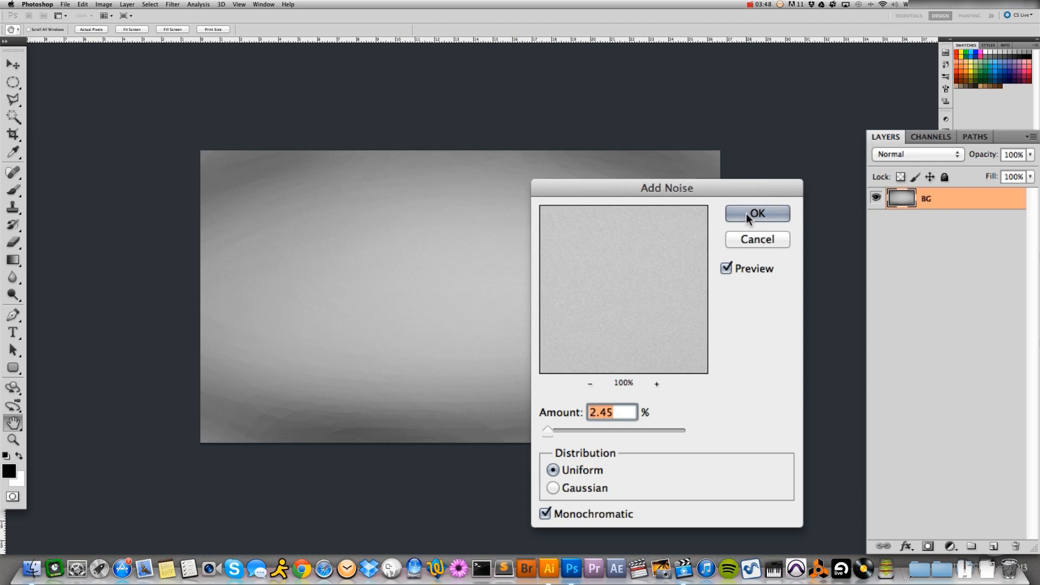
left_click(749, 215)
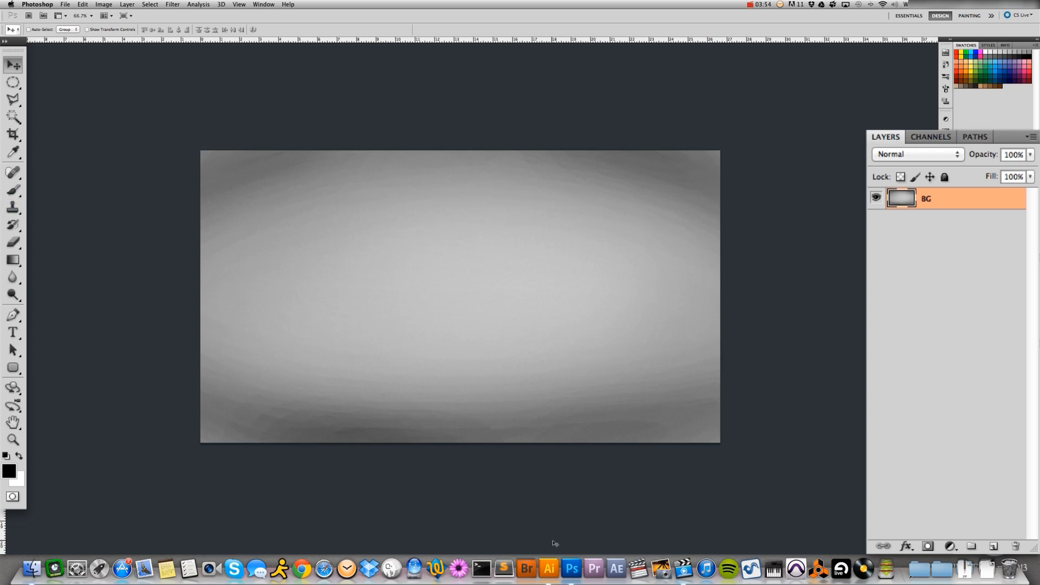
Save the document in Photoshop format as JSci Logo Tutorial.psd in the Logo Tutorial folder within JSci Tutorial Vids
left_click(66, 5)
left_click(89, 123)
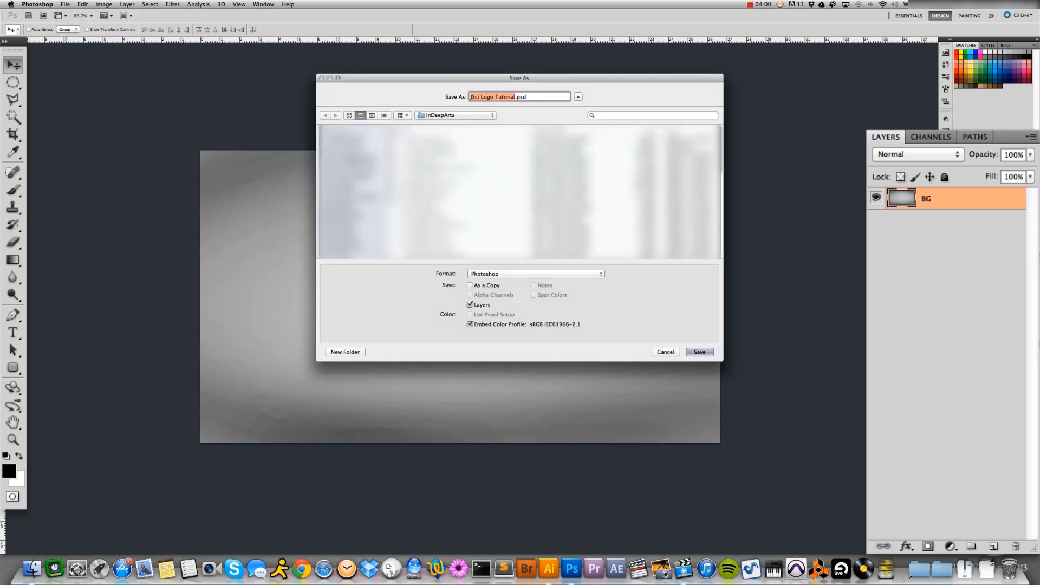
left_click(352, 167)
left_click(428, 248)
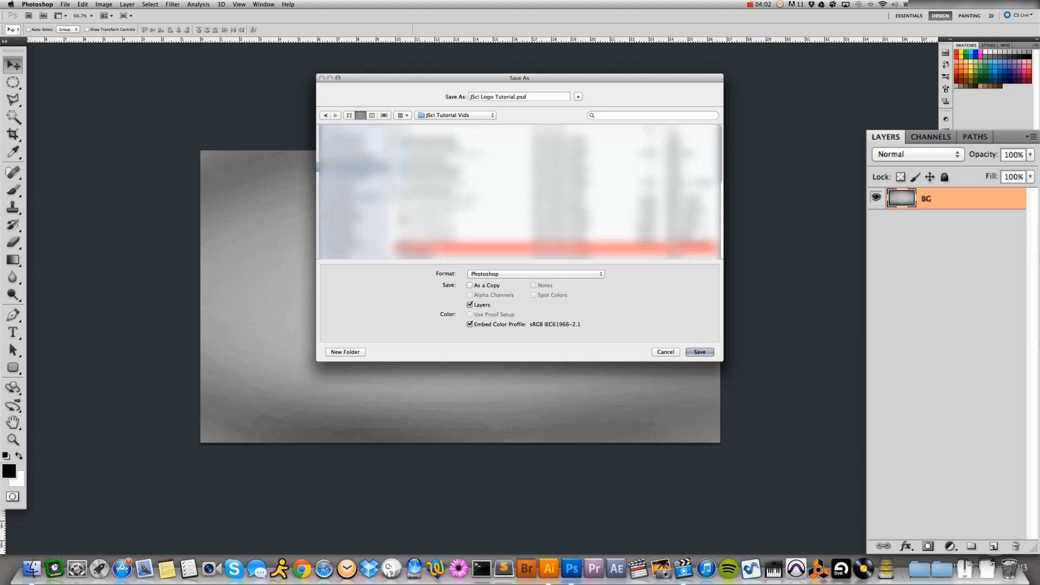
double_click(429, 248)
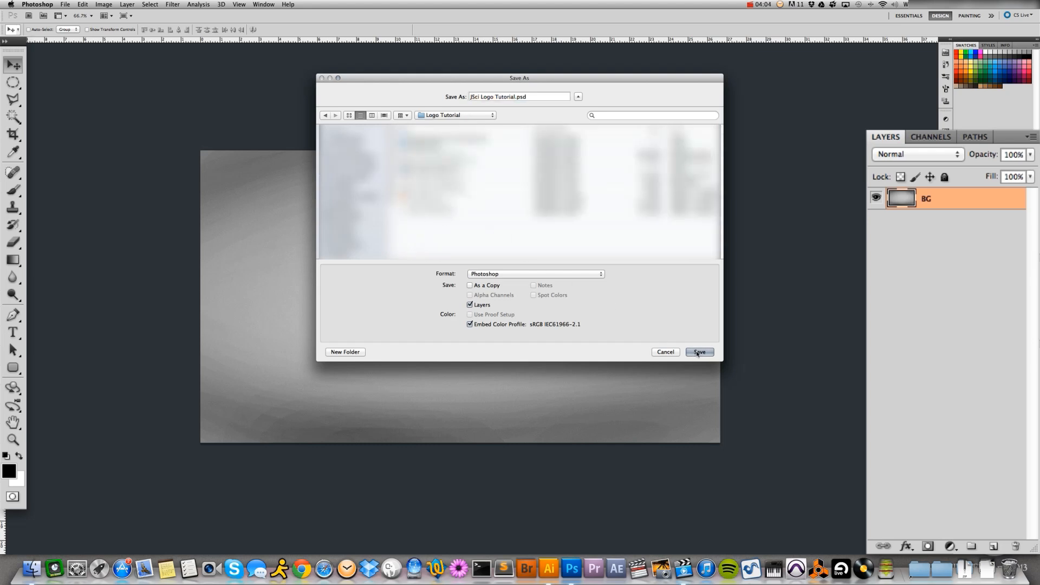
left_click(699, 352)
left_click(610, 253)
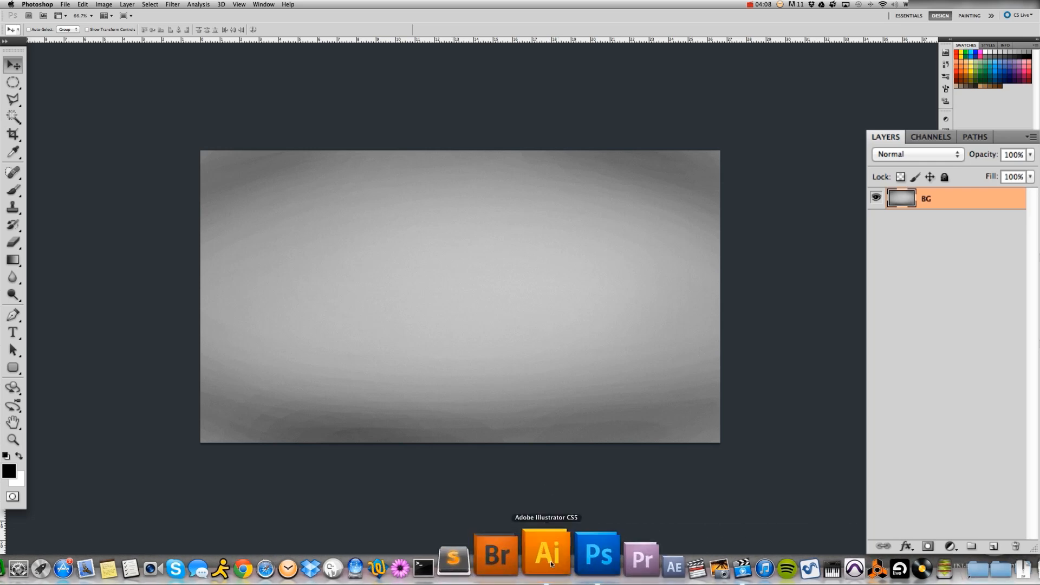
Switch to Illustrator and set up a new document in pixels, 1600 px wide and 400 px high
left_click(551, 560)
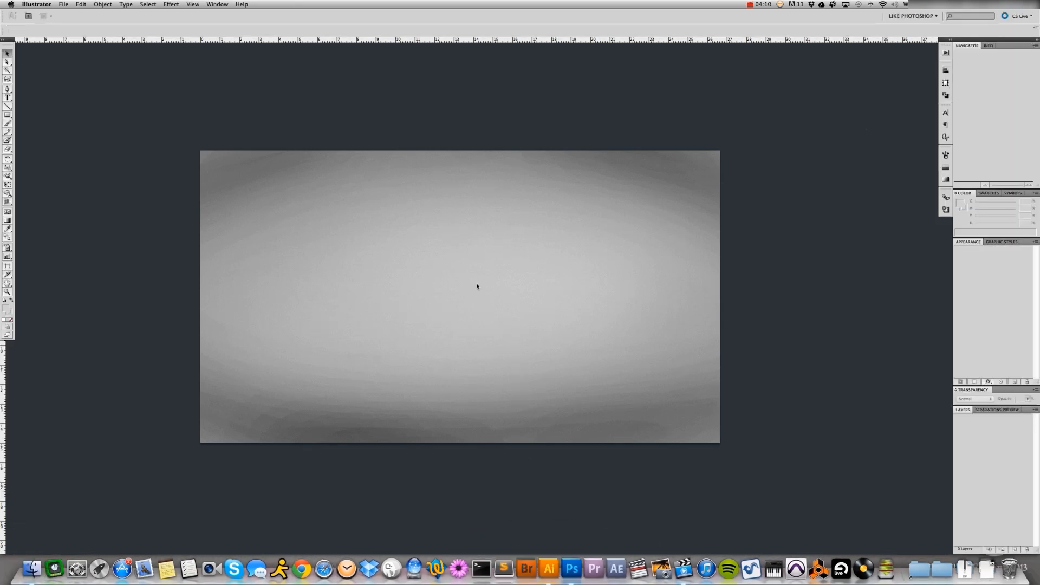
left_click(63, 5)
left_click(70, 20)
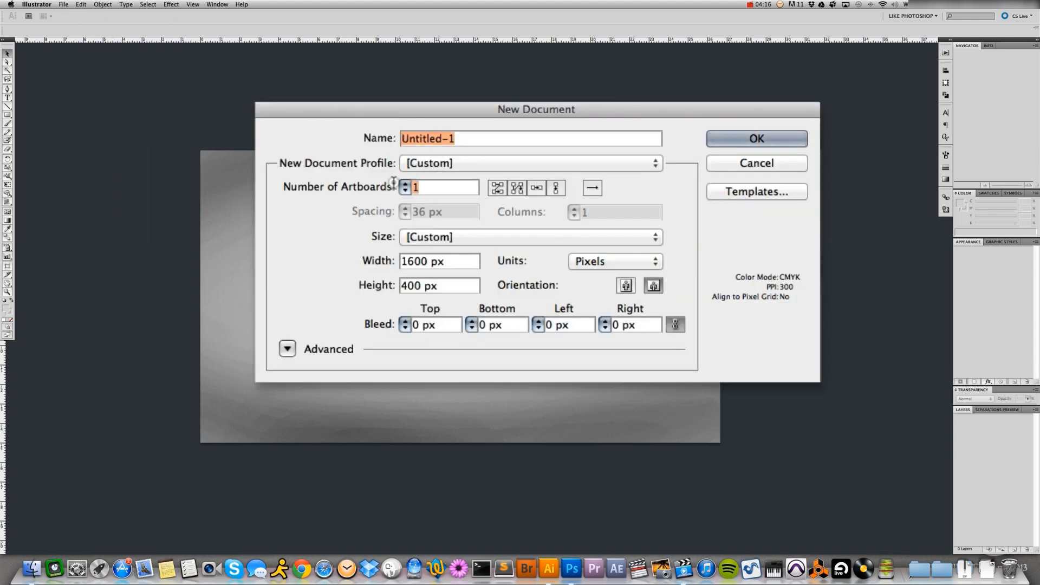
key("Tab")
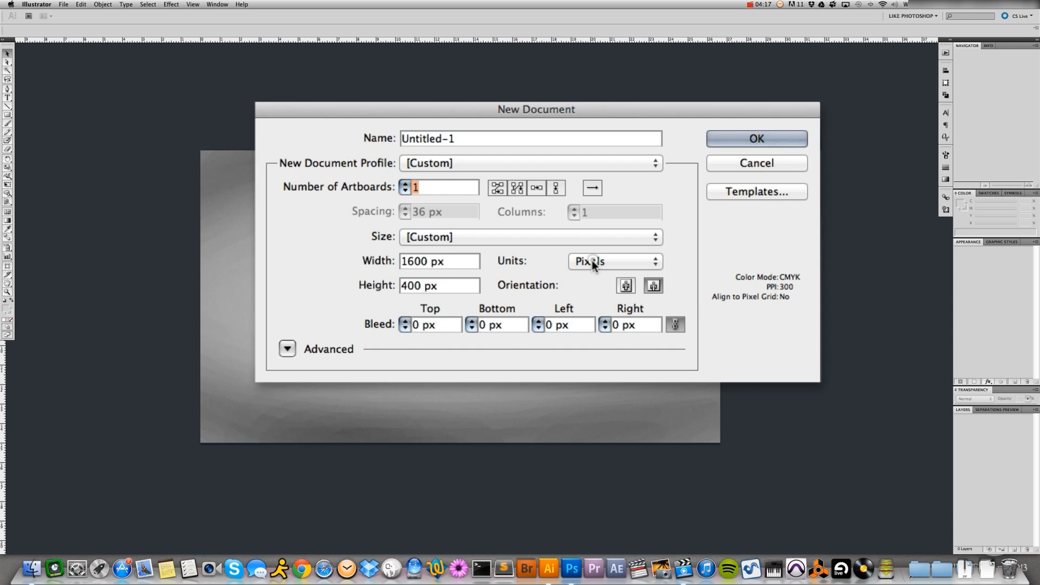
left_click(592, 261)
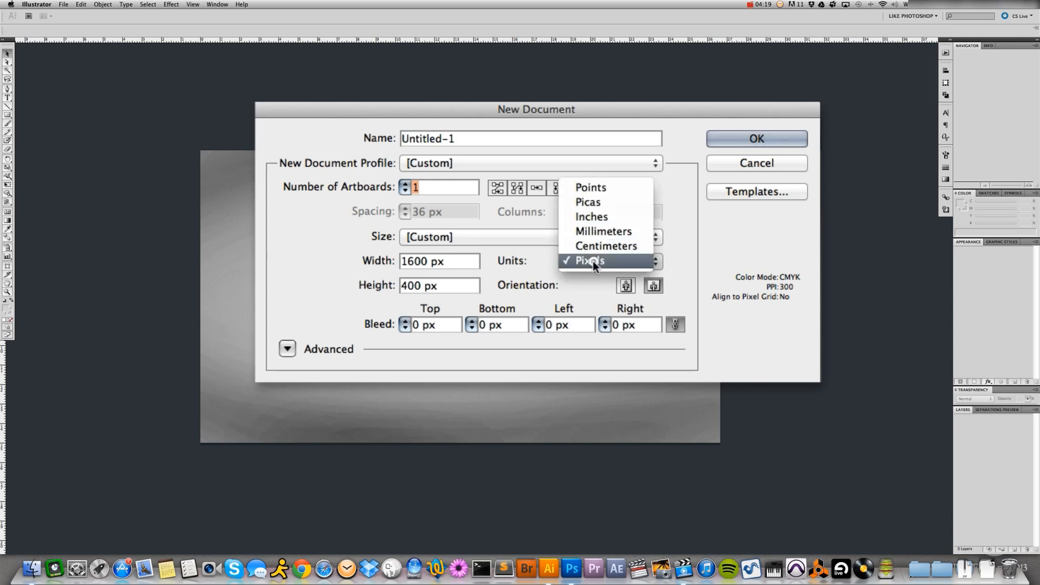
left_click(593, 262)
left_click_drag(429, 261, 398, 285)
double_click(431, 287)
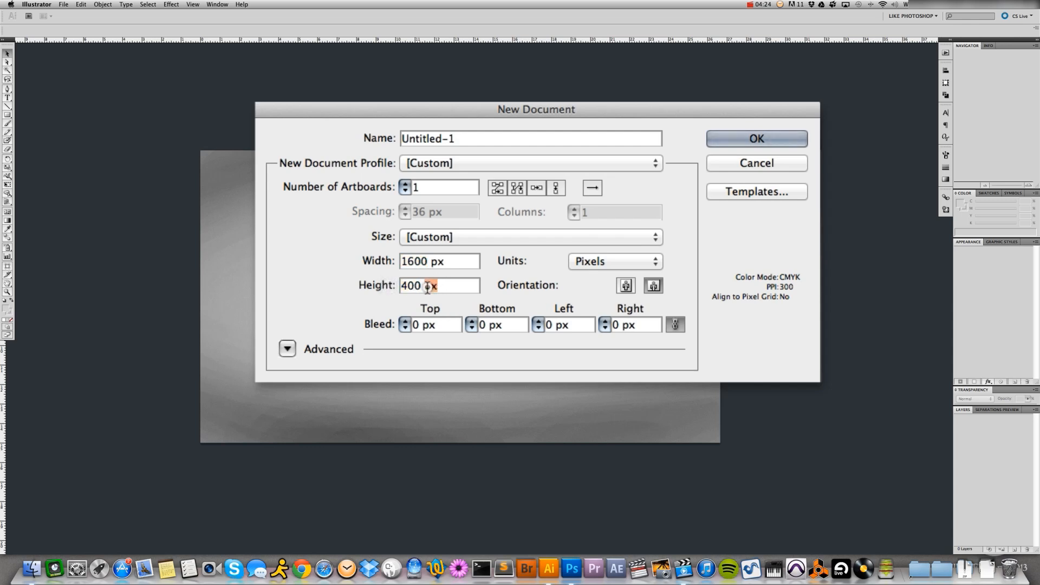
Name the new document JSci Logo Blocks and create it
left_click_drag(451, 142, 365, 132)
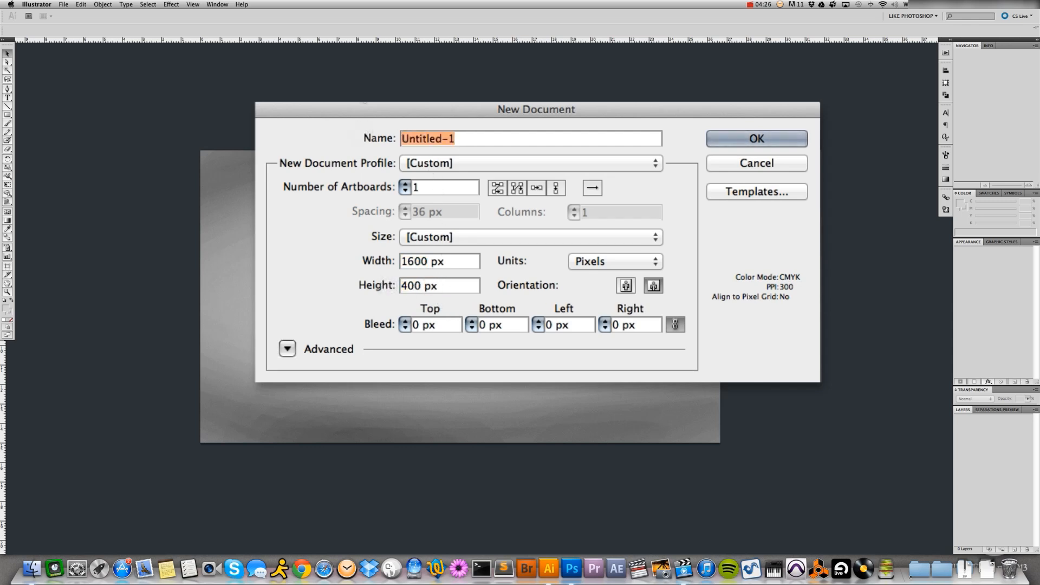
type("Js")
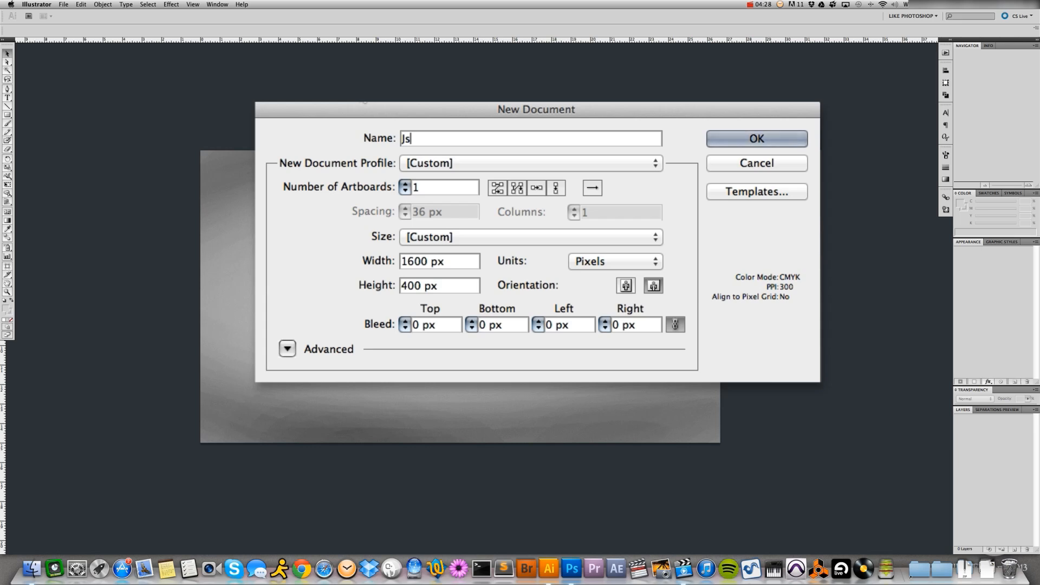
key("BackSpace")
type("Sci Logo B")
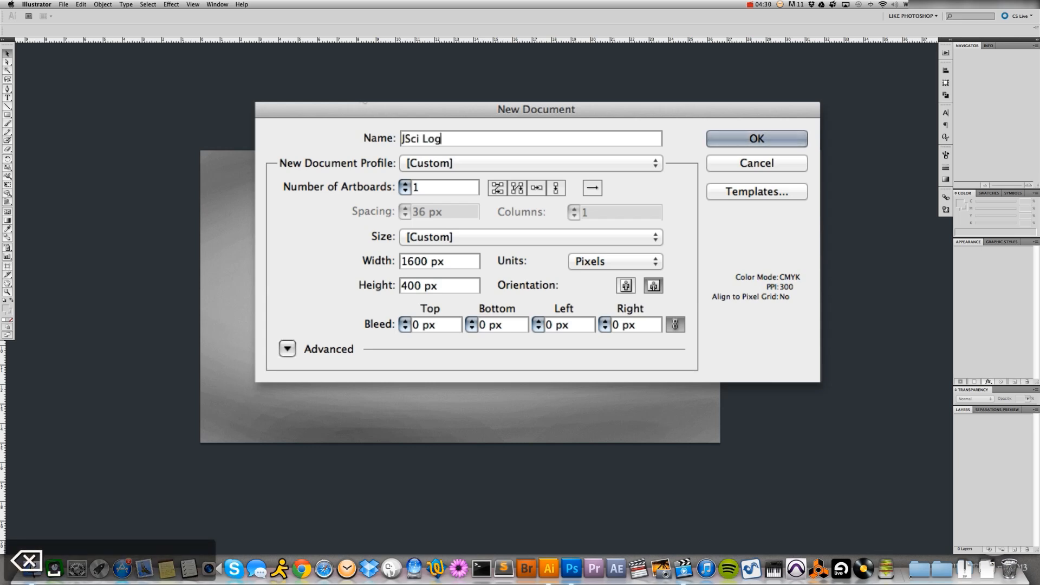
type("locks")
left_click(756, 140)
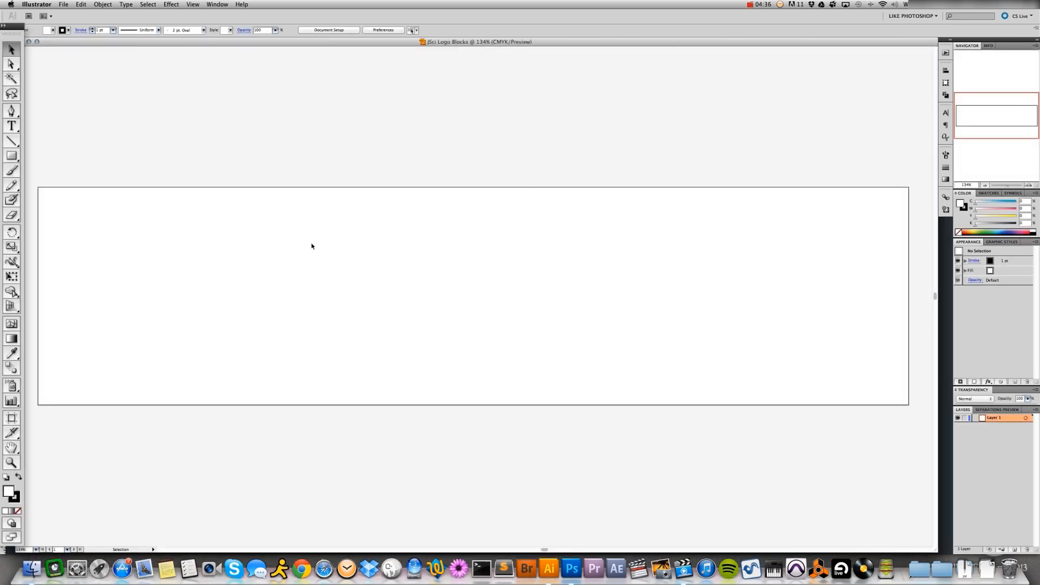
Create a 300 × 300 px rounded rectangle with a 30 px corner radius on the artboard
left_click(12, 157)
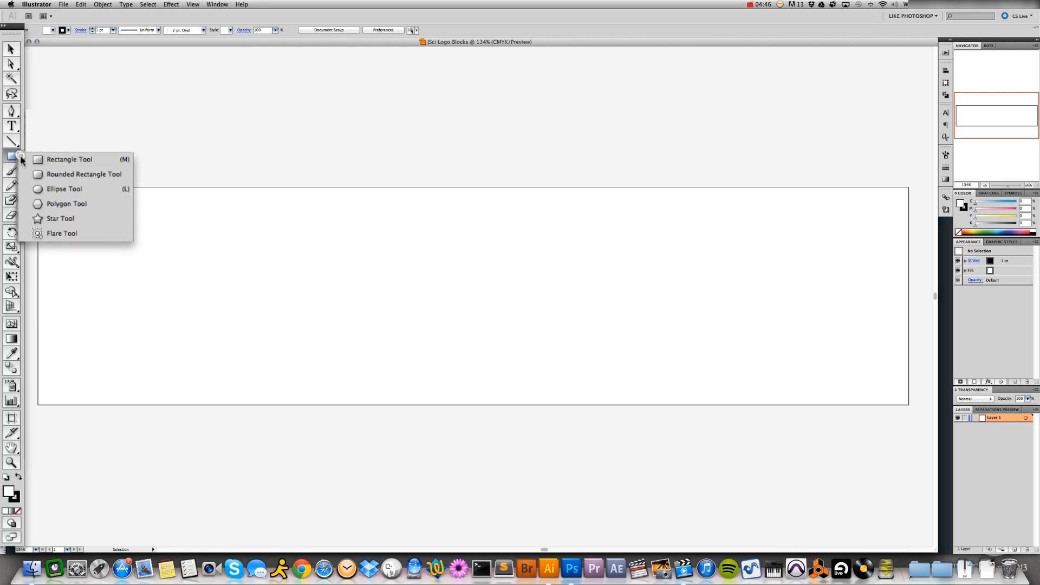
left_click_drag(17, 160, 63, 180)
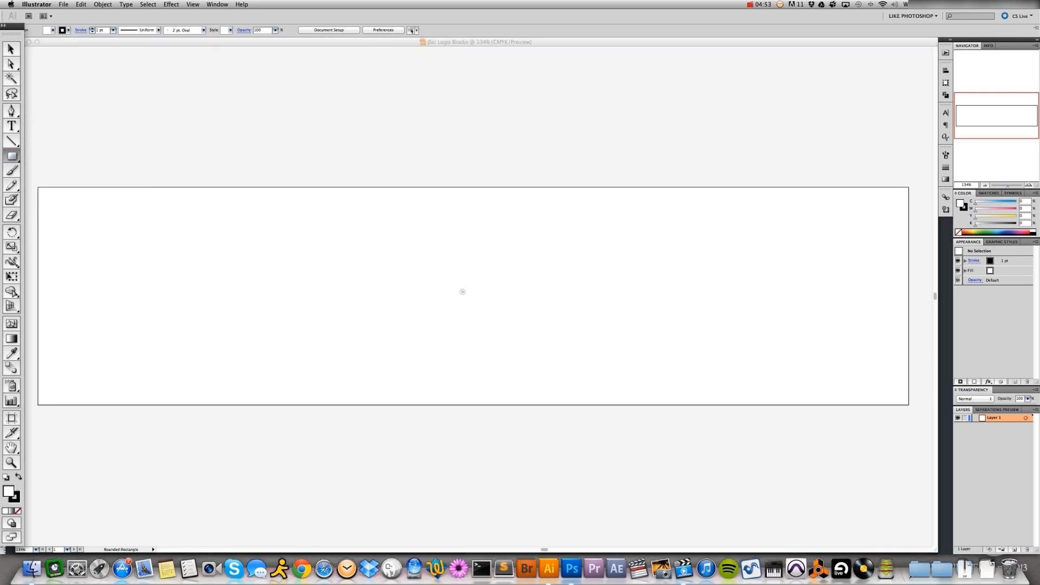
left_click(462, 290)
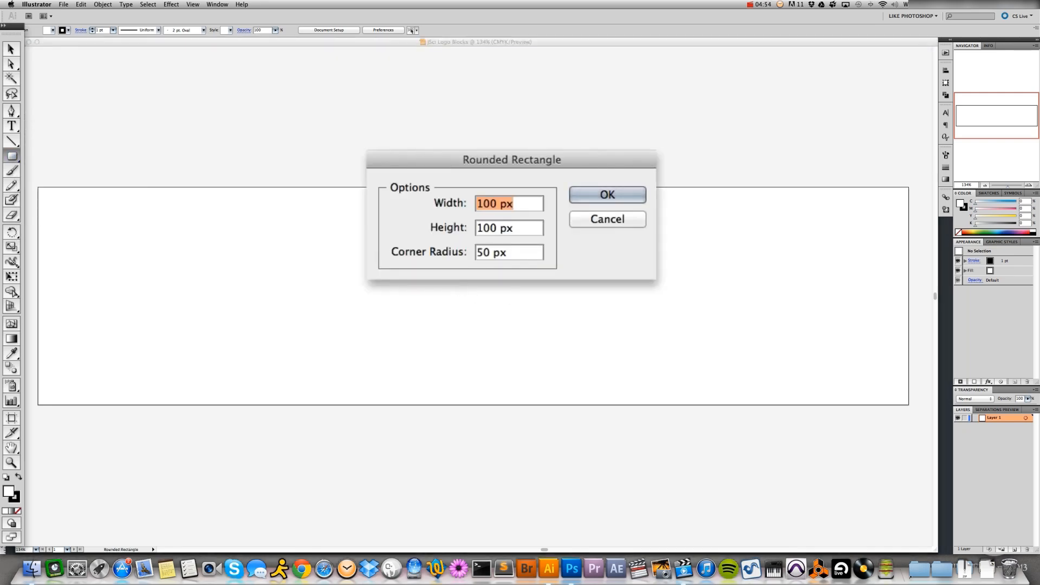
left_click_drag(508, 164, 454, 250)
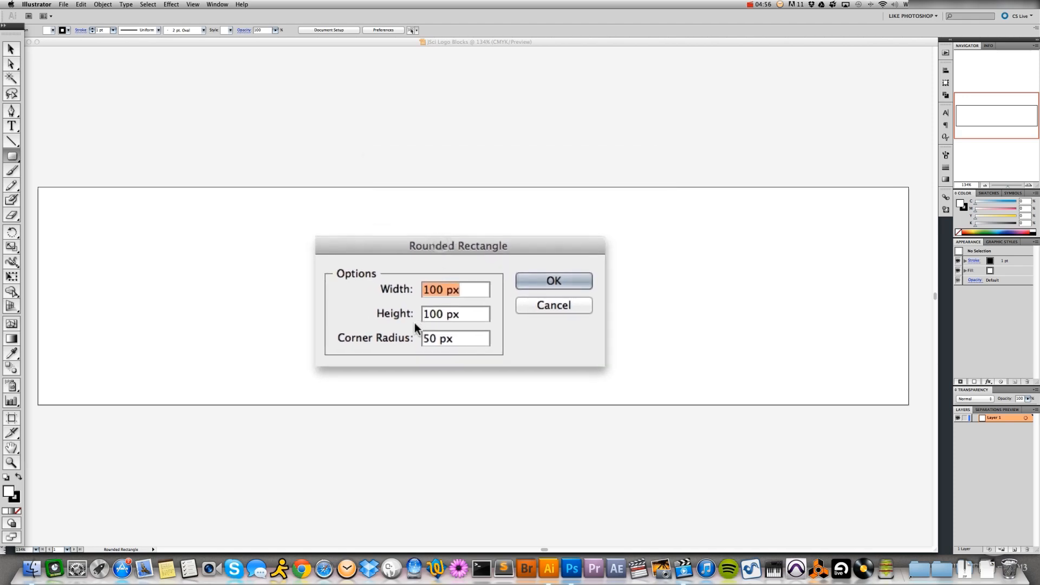
left_click_drag(431, 291, 414, 283)
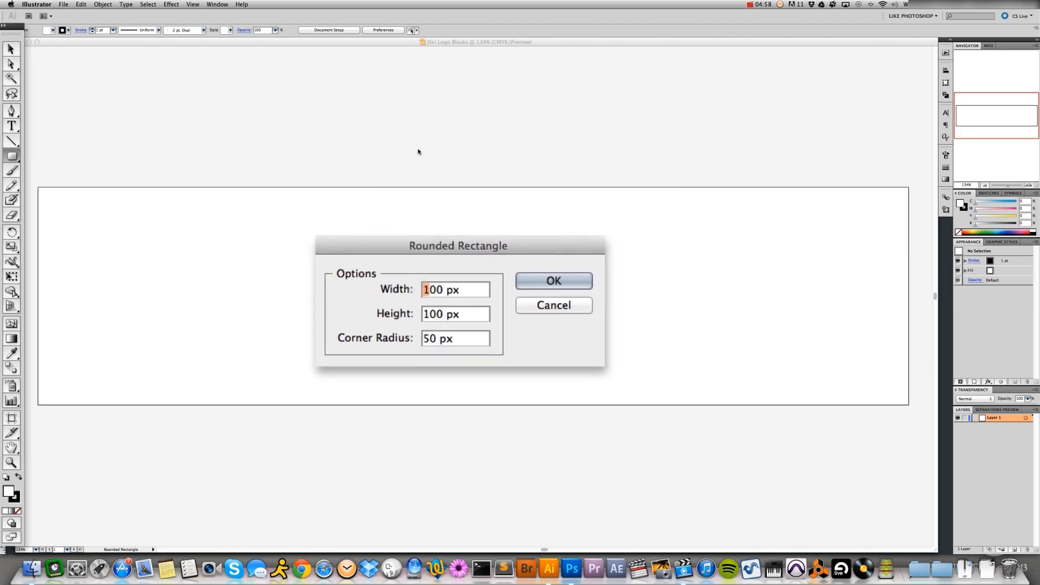
type("3")
key("Tab")
type("30")
key("Tab")
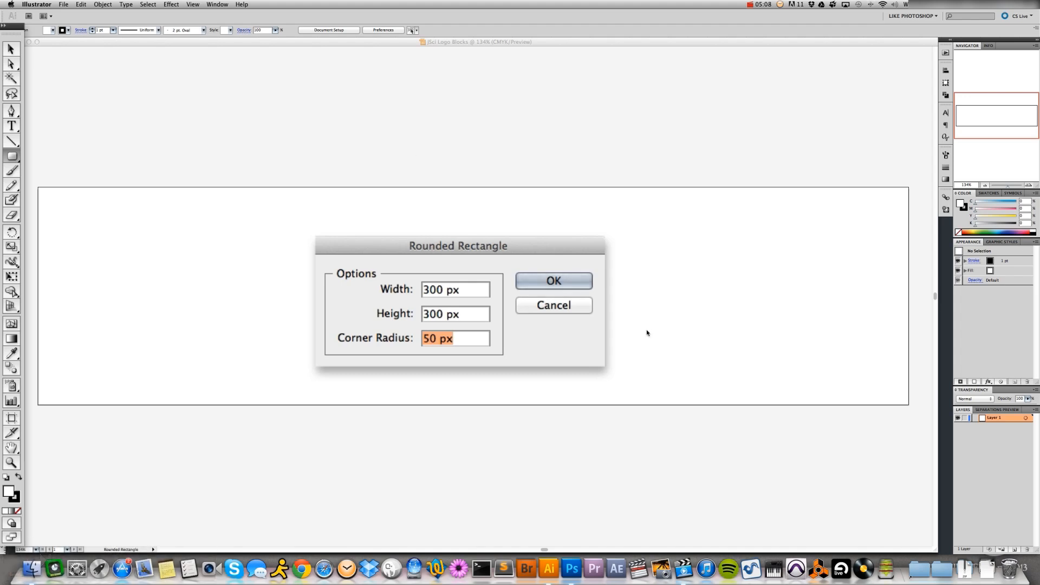
type("30 px")
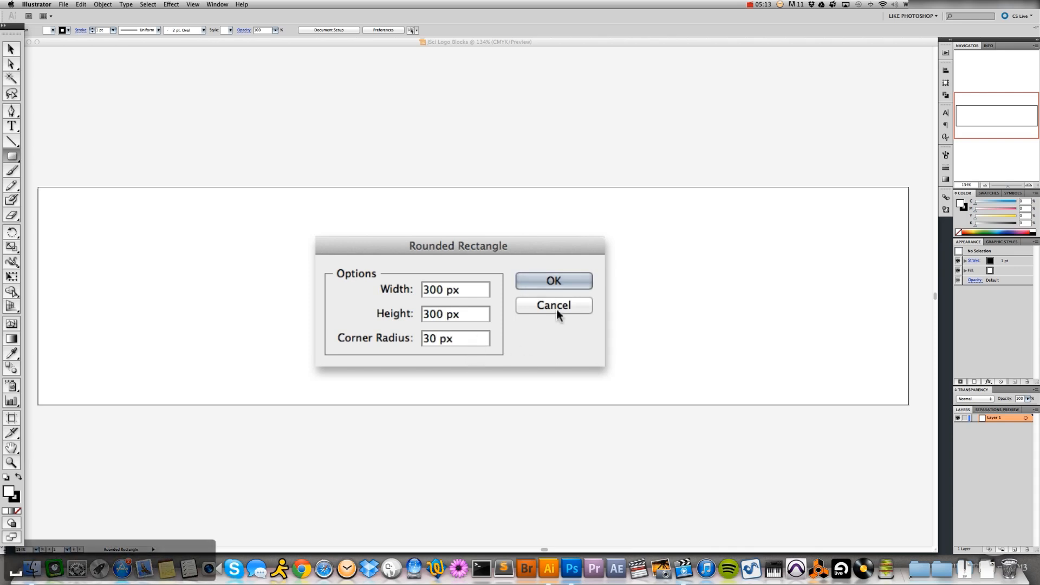
left_click(566, 282)
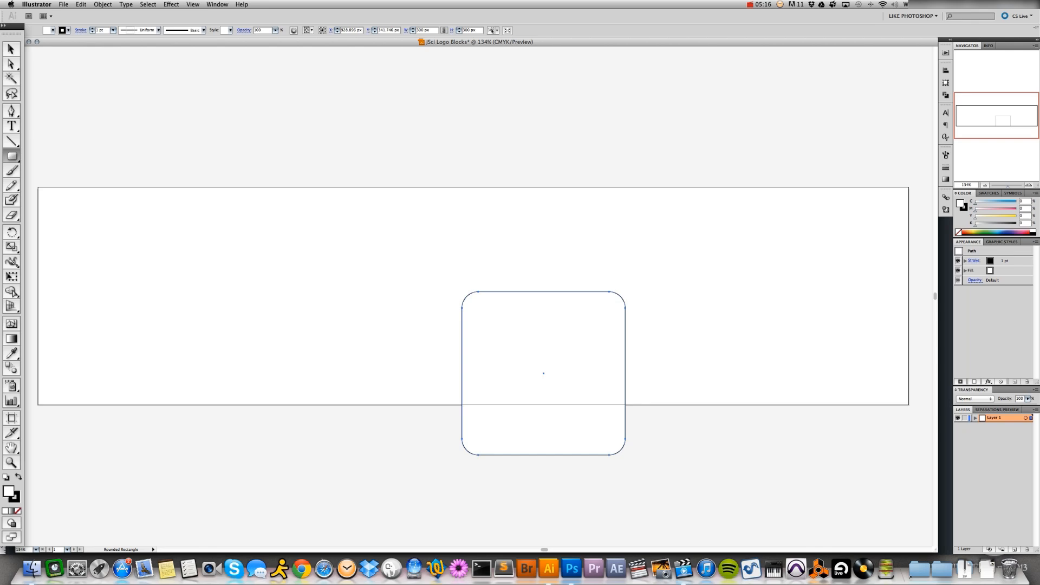
Move the rounded square up and to the left, to about X 738 px, Y 295 px, and deselect it
key("v")
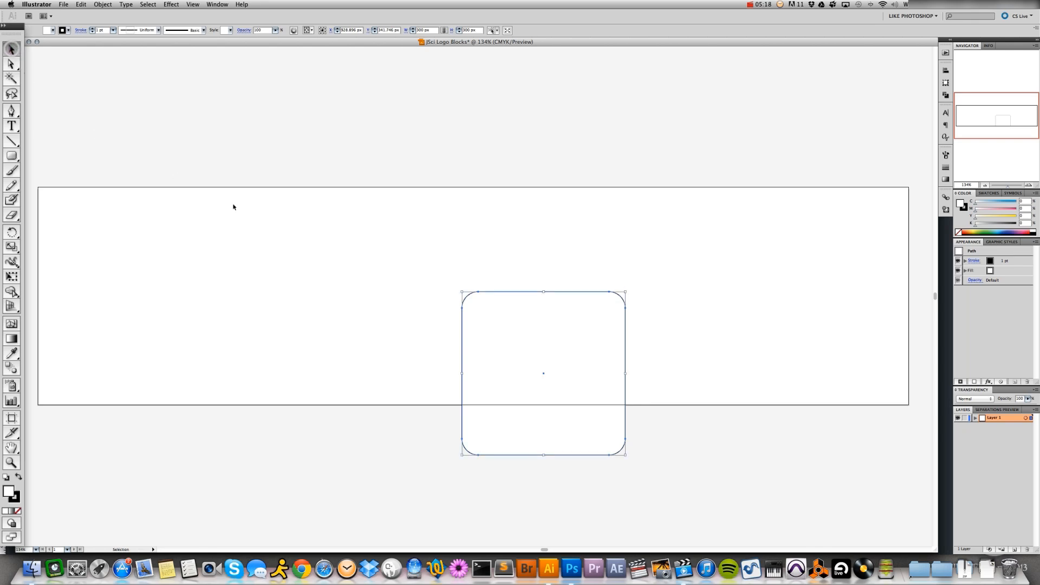
left_click_drag(509, 329, 409, 303)
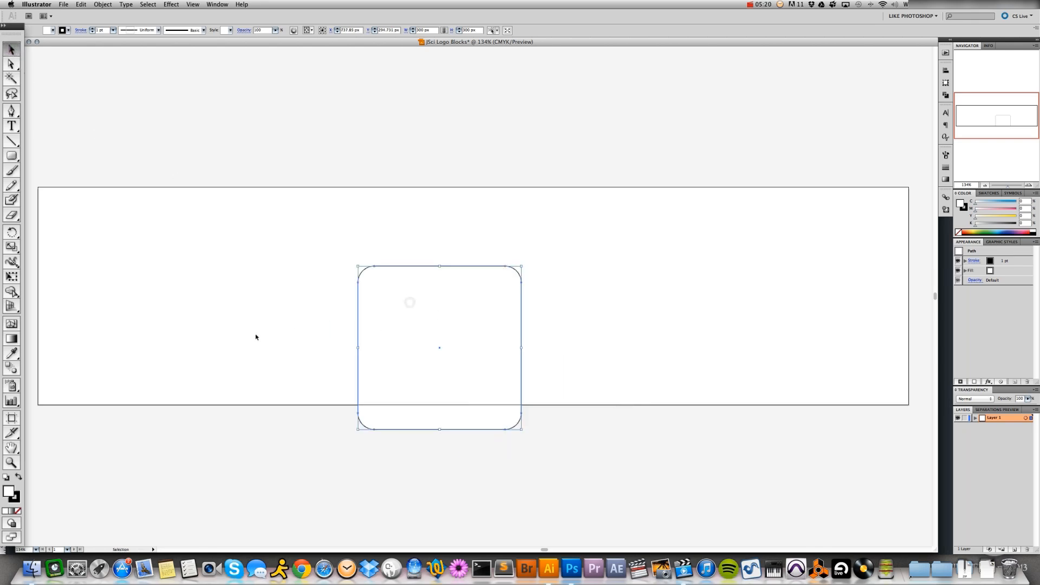
left_click(418, 245)
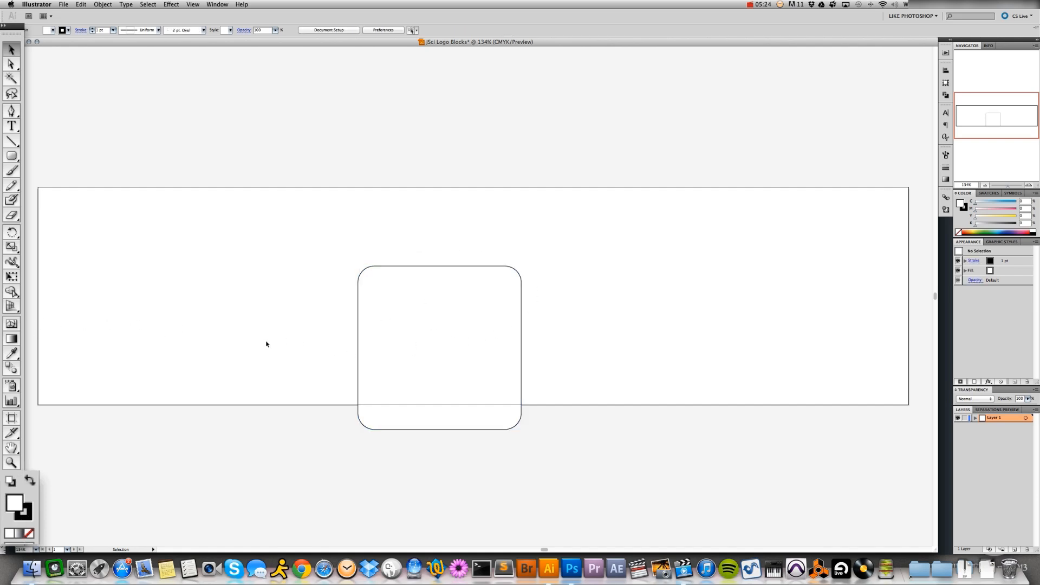
Fill the rounded square with a dark red chosen in the Color Picker
left_click(377, 341)
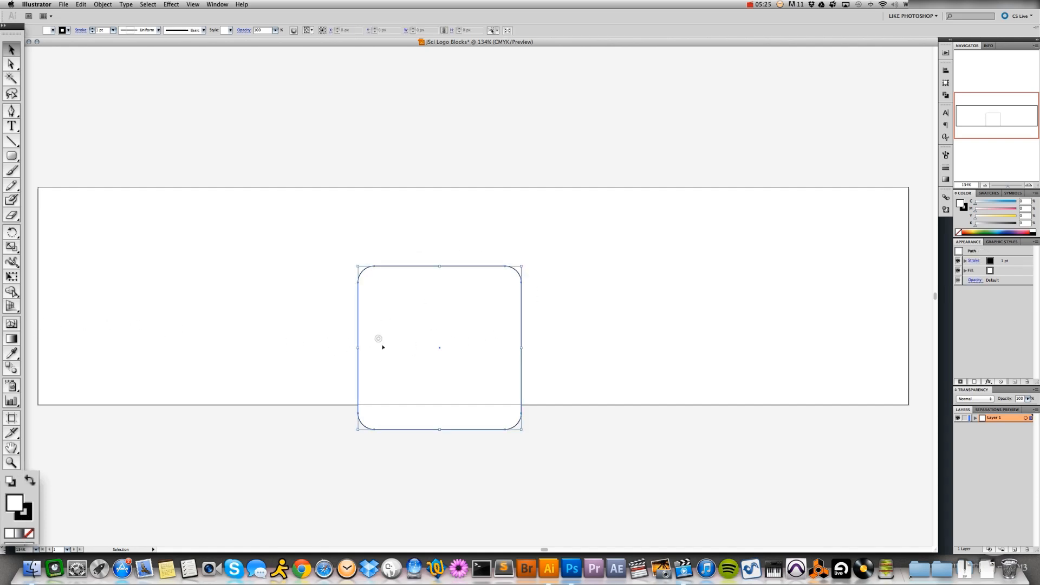
double_click(13, 502)
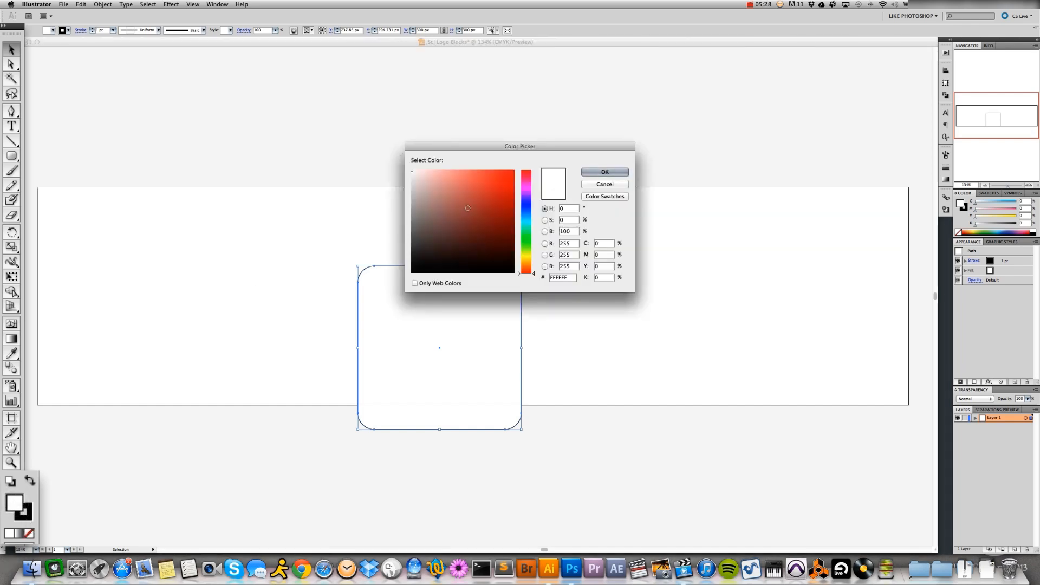
left_click(619, 174)
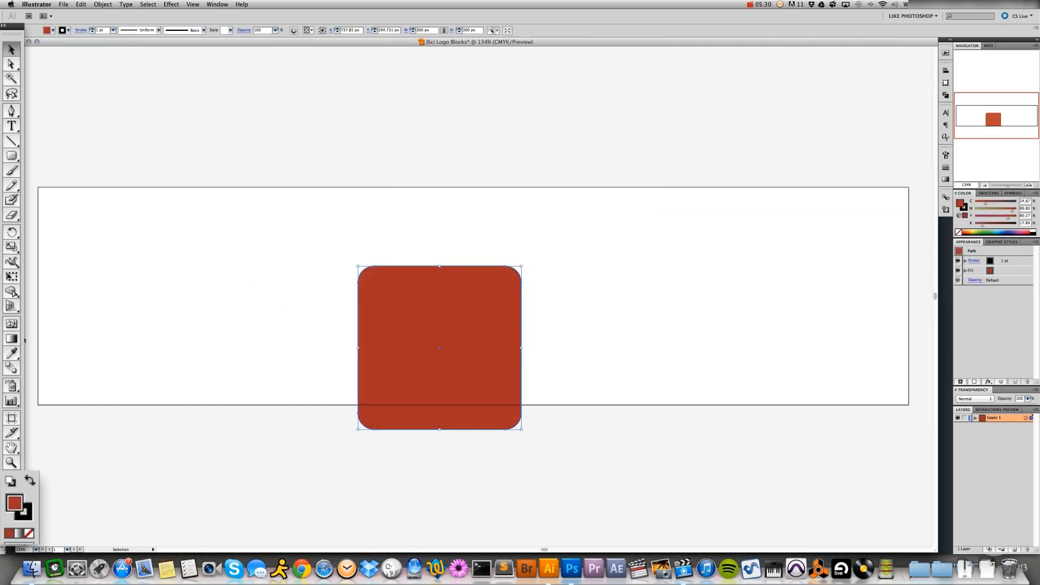
Make the stroke colour active, deselect the rounded square, and set the stroke to None
left_click(24, 512)
left_click(213, 343)
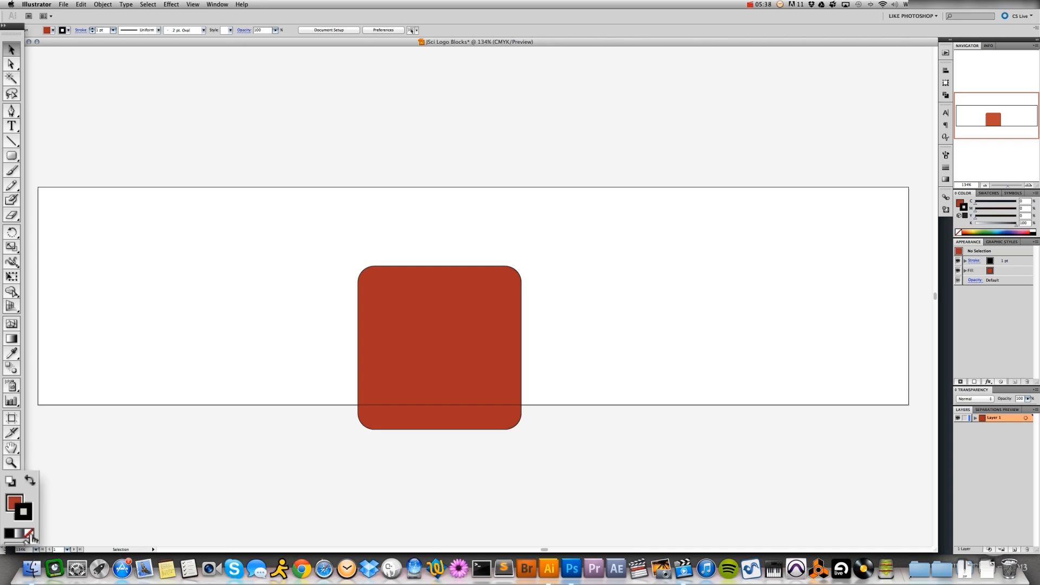
left_click(29, 535)
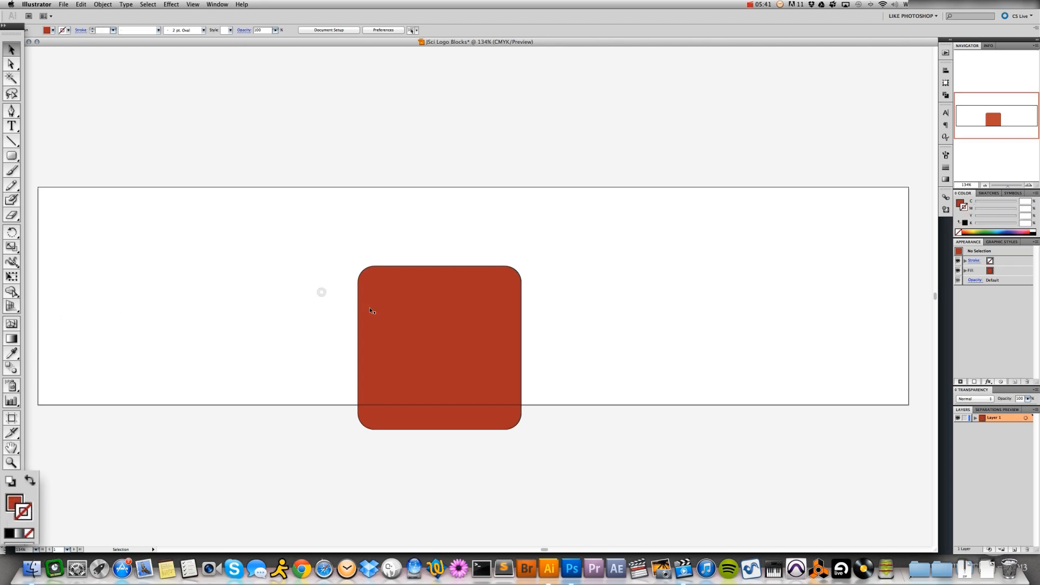
Remove the stroke from the rounded square and deselect it
left_click(400, 321)
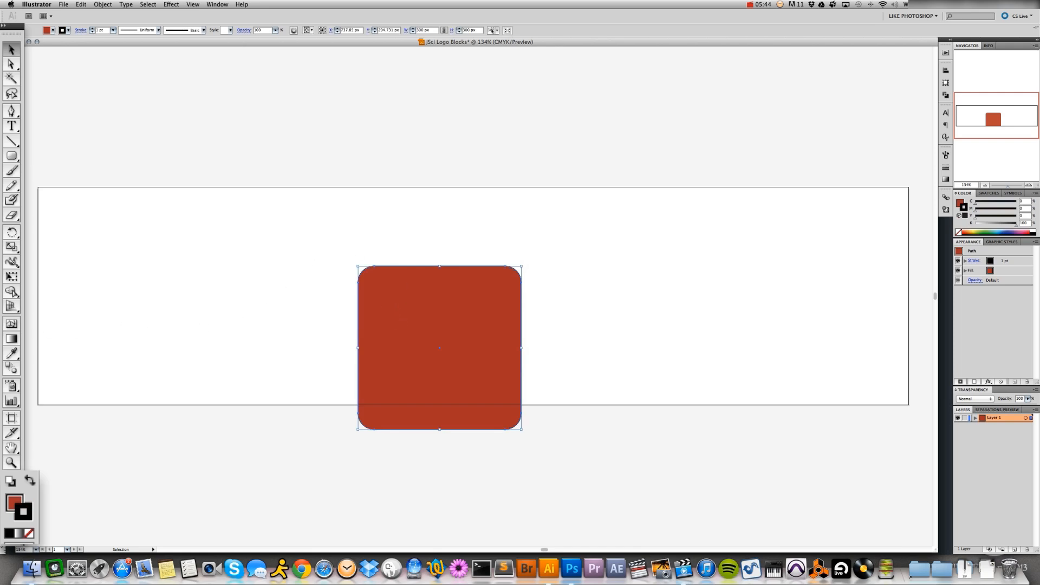
left_click(29, 535)
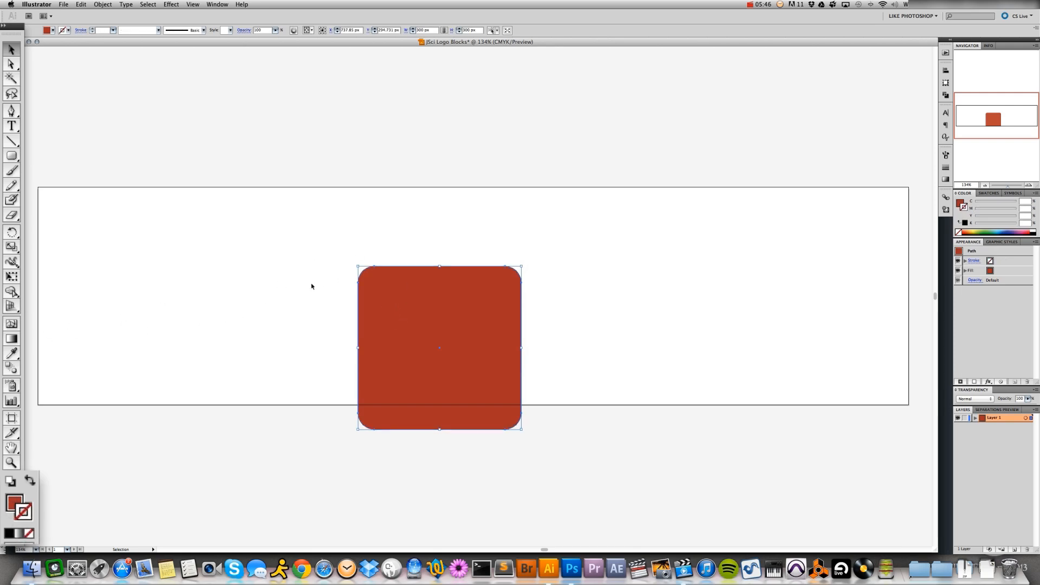
left_click(317, 285)
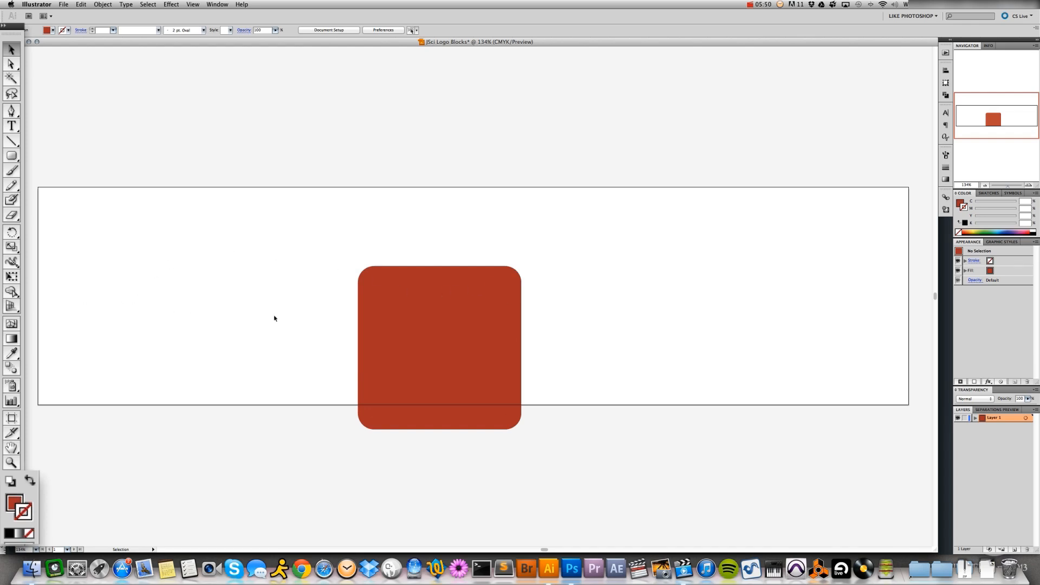
Fill the rounded square with black using the Color Picker
left_click(388, 337)
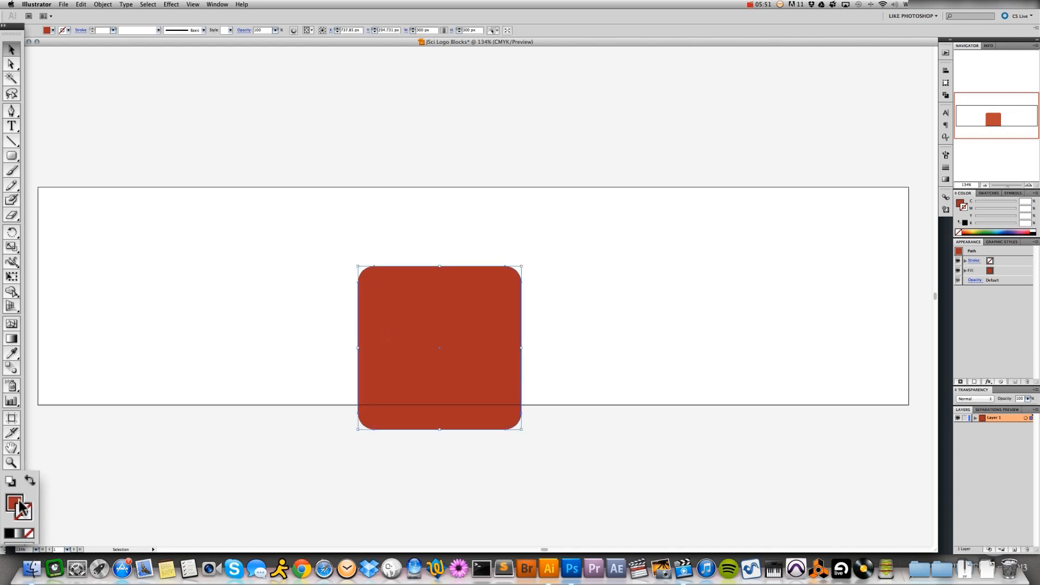
left_click(14, 504)
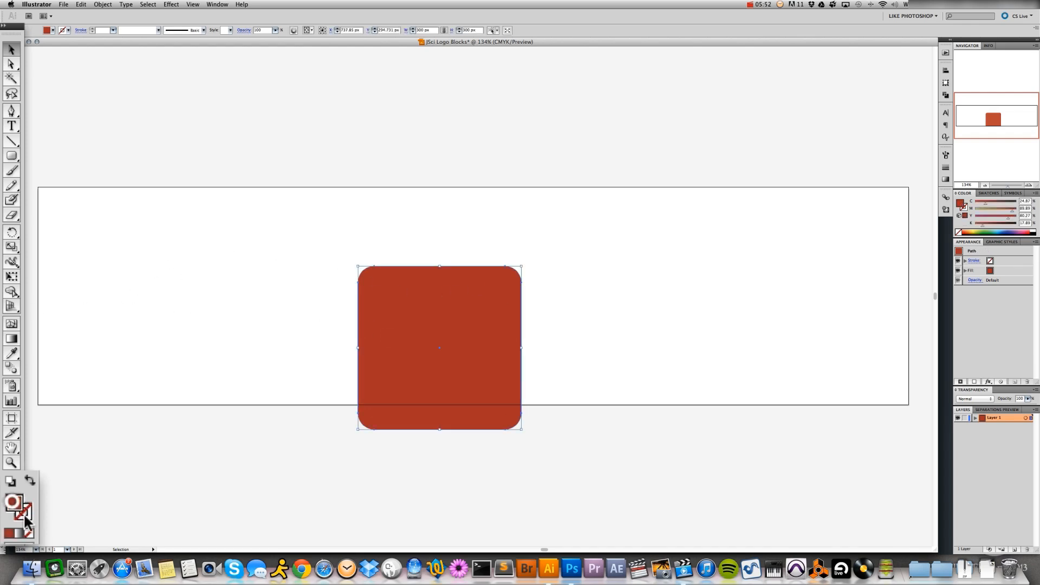
double_click(18, 509)
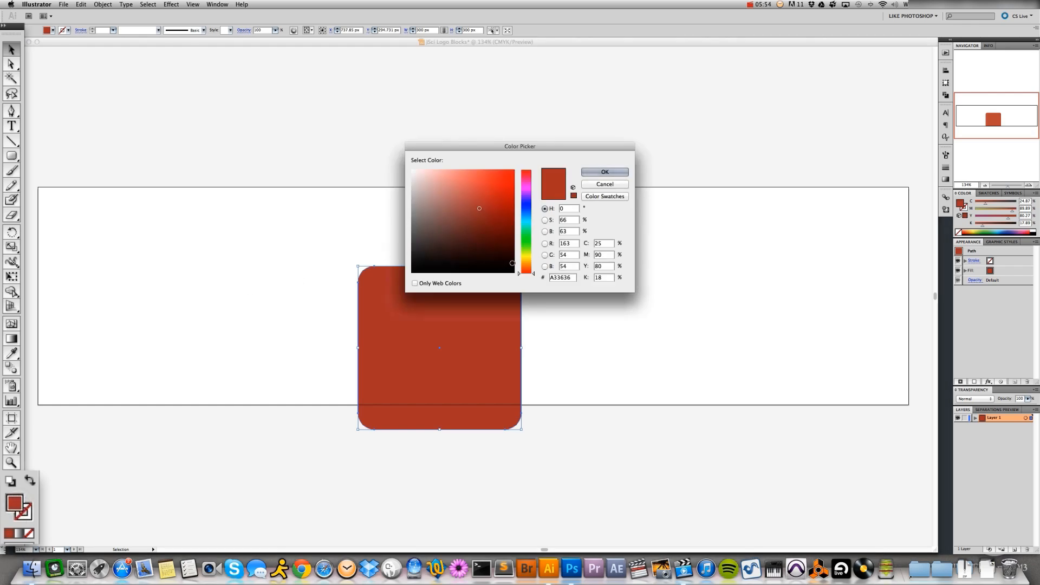
left_click(513, 270)
left_click_drag(515, 272, 549, 277)
type("00")
left_click(598, 173)
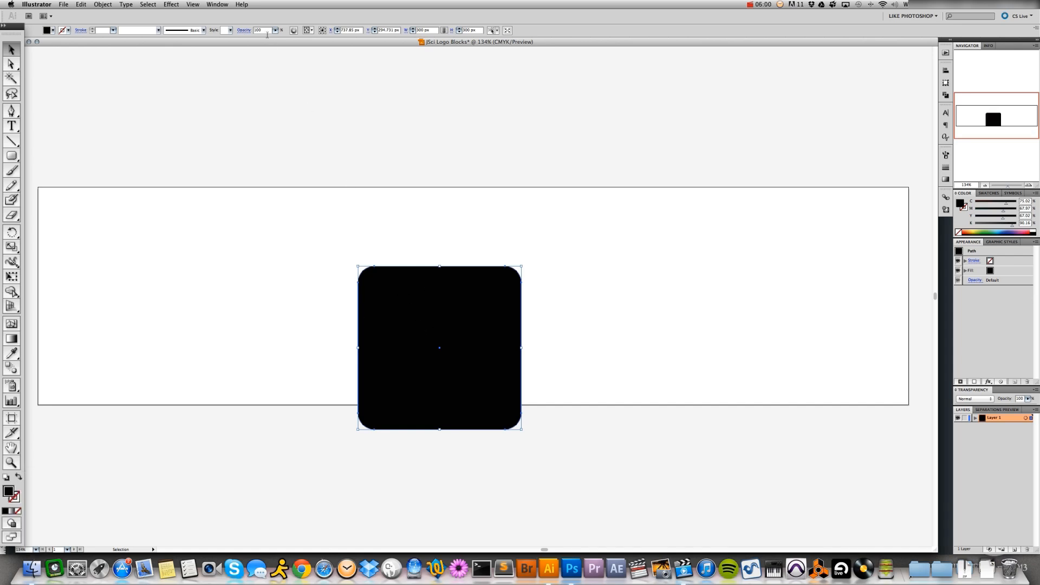
Align the black square to the artboard, centring it vertically and horizontally
left_click(298, 31)
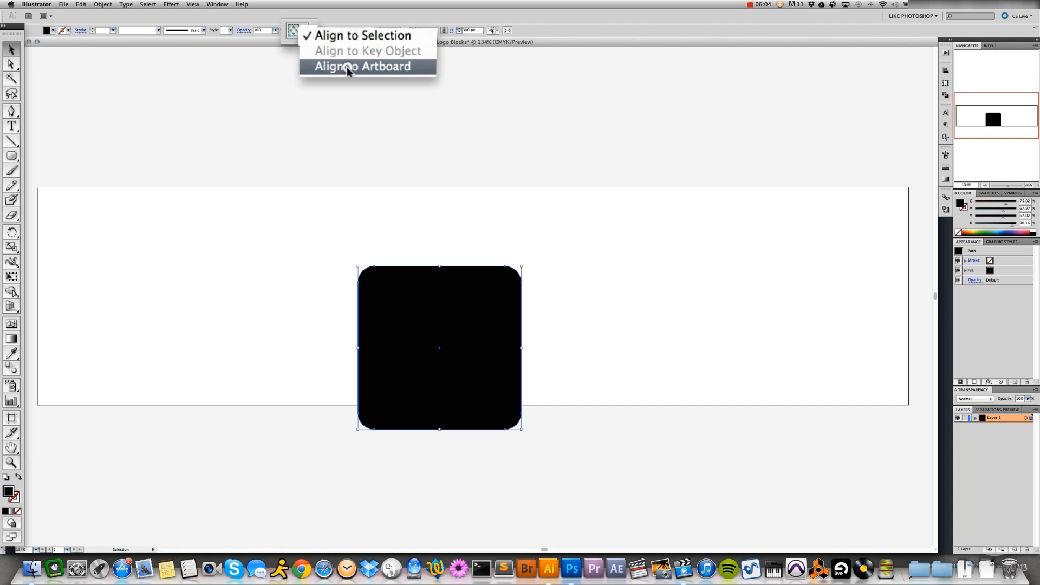
left_click(353, 67)
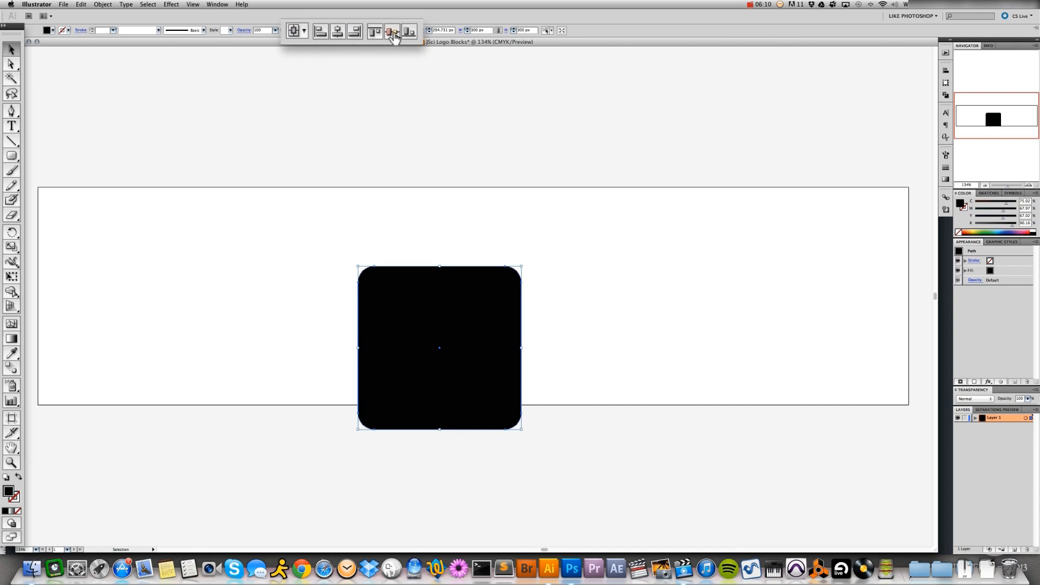
left_click(392, 34)
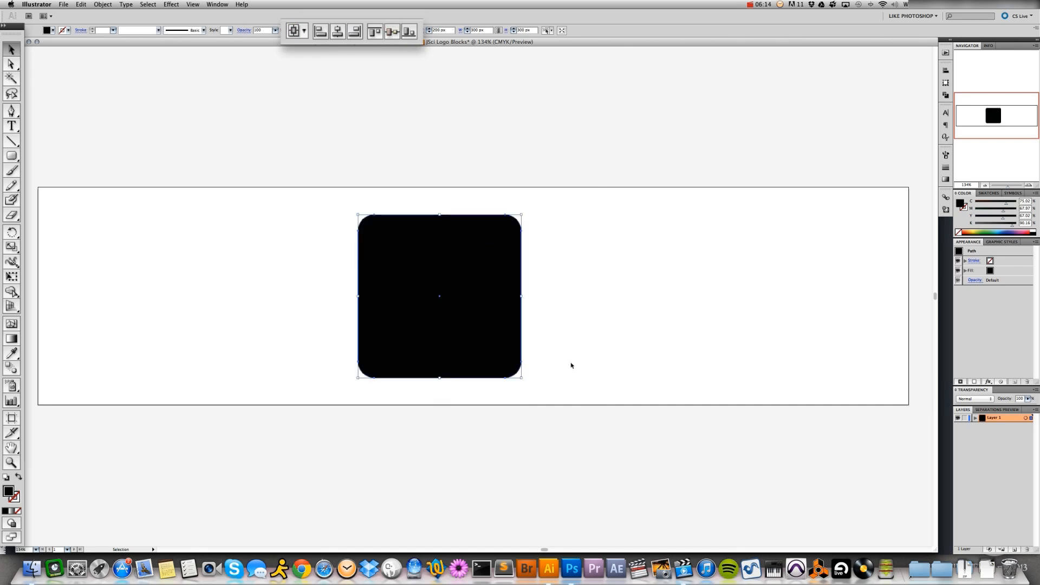
left_click(338, 32)
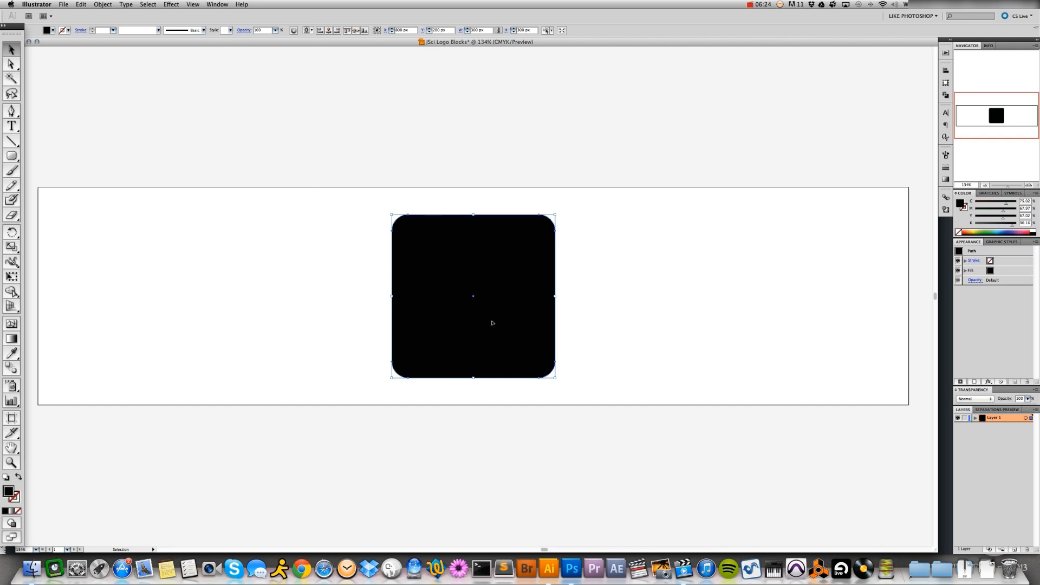
Move the square horizontally toward the artboard's left end, to about X 266 px, Y 200 px
left_click_drag(492, 323, 278, 309)
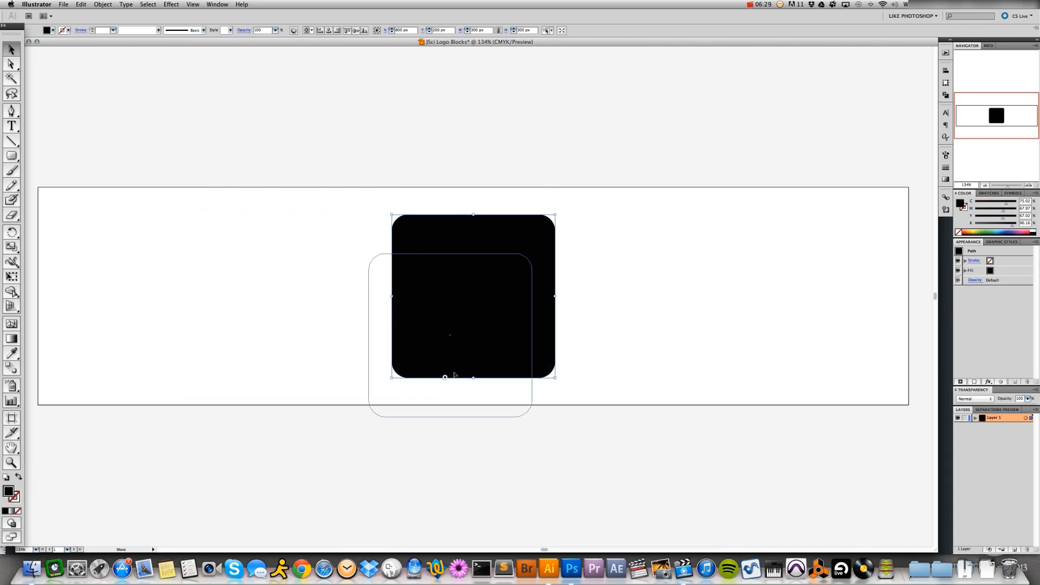
left_click_drag(454, 375, 482, 330)
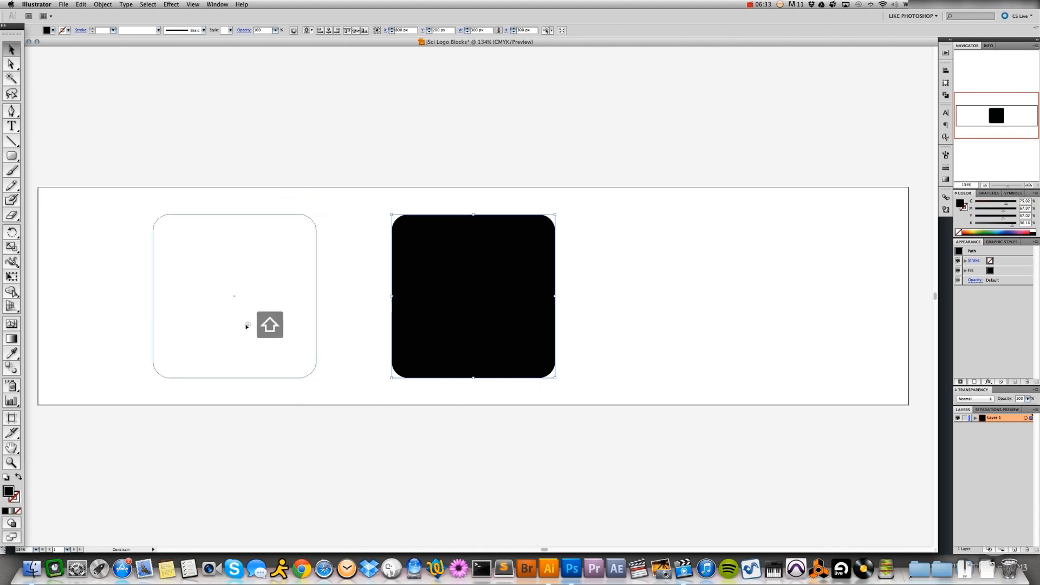
left_click_drag(246, 326, 205, 332)
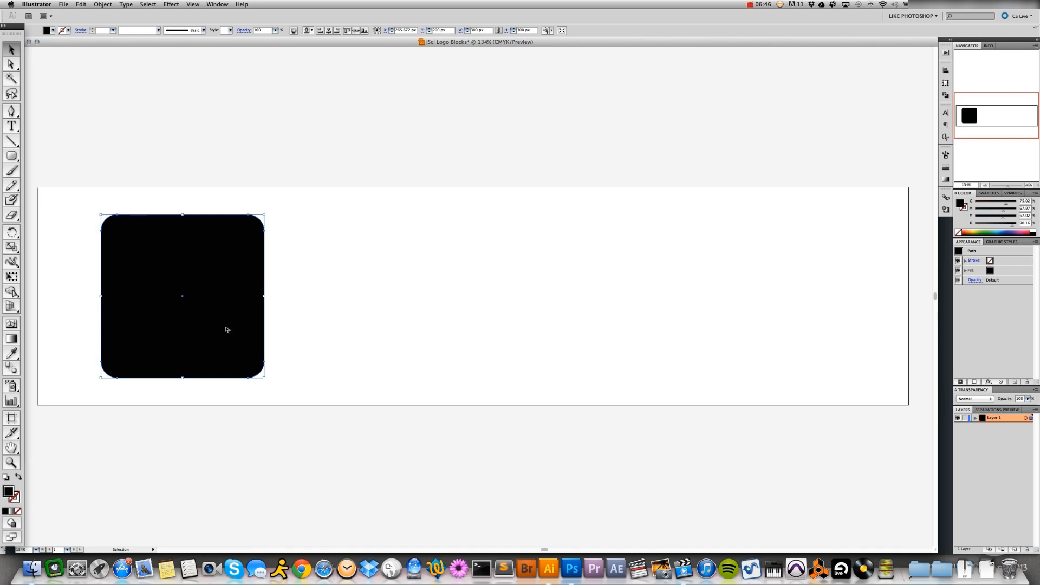
Duplicate the black square three times to the right at the same height to form a row of four blocks
key("alt")
left_click_drag(221, 322, 358, 320)
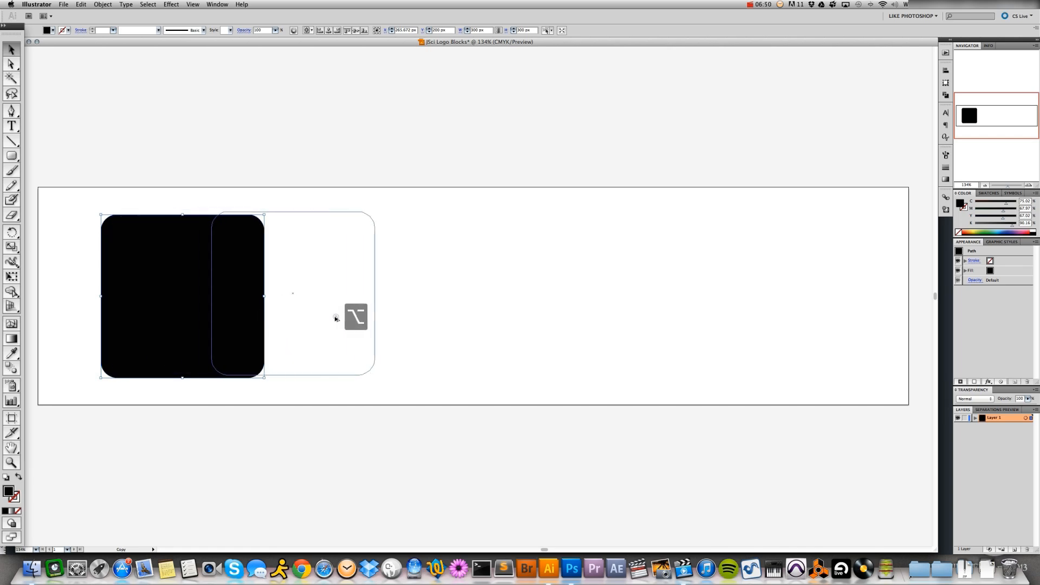
key("shift")
left_click_drag(390, 322, 400, 322)
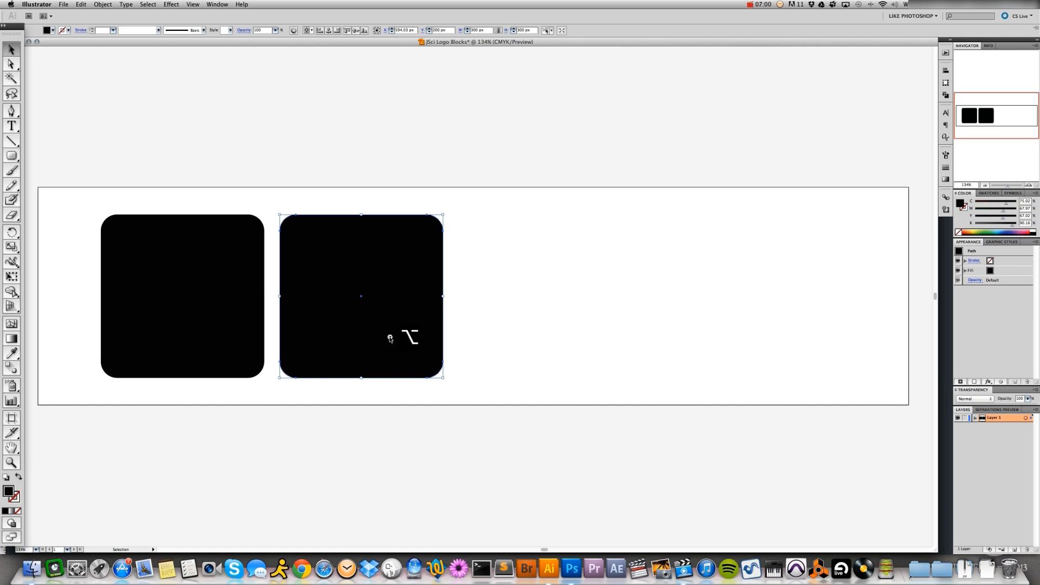
left_click_drag(391, 336, 575, 337)
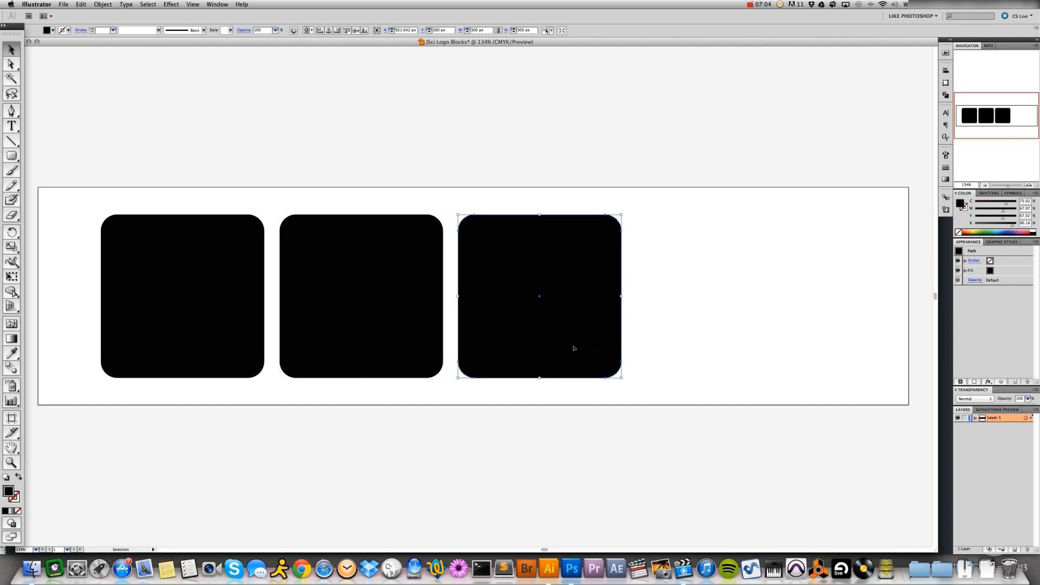
left_click_drag(574, 344, 748, 346)
Distribute the four blocks evenly by their horizontal centres, using Align to Selection, and deselect them
left_click_drag(162, 167, 759, 328)
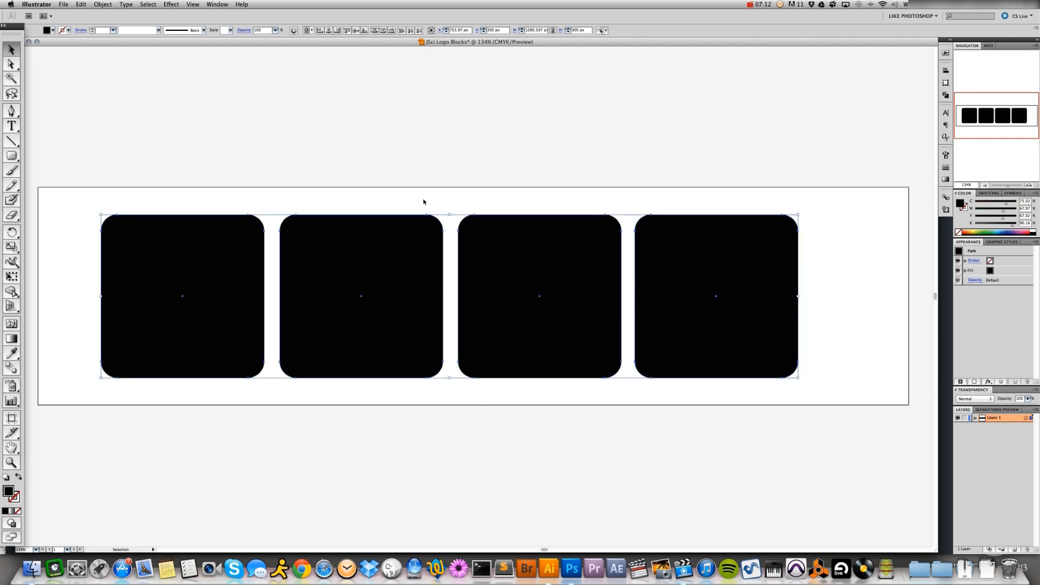
left_click(308, 29)
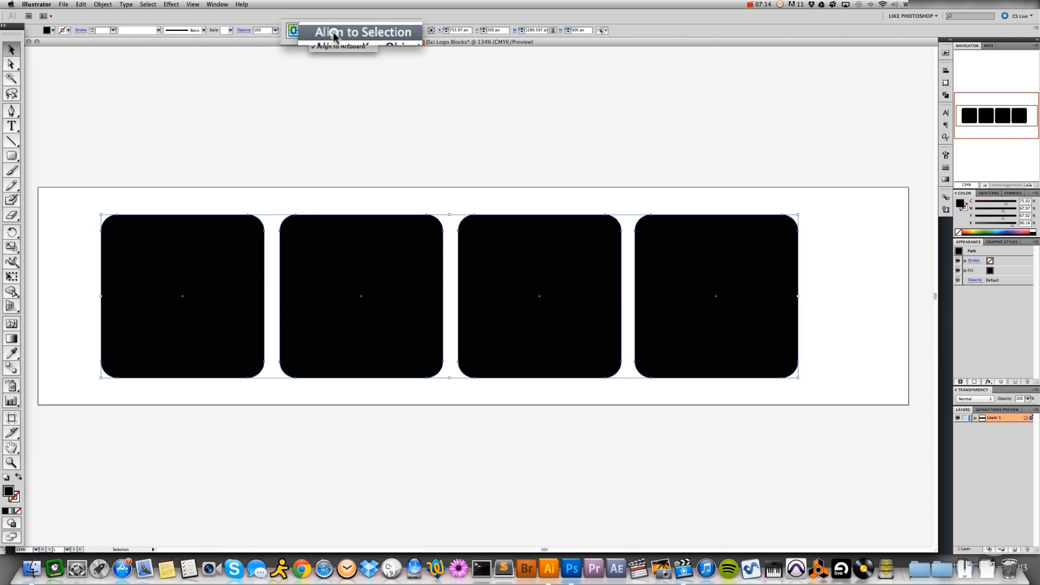
left_click(352, 33)
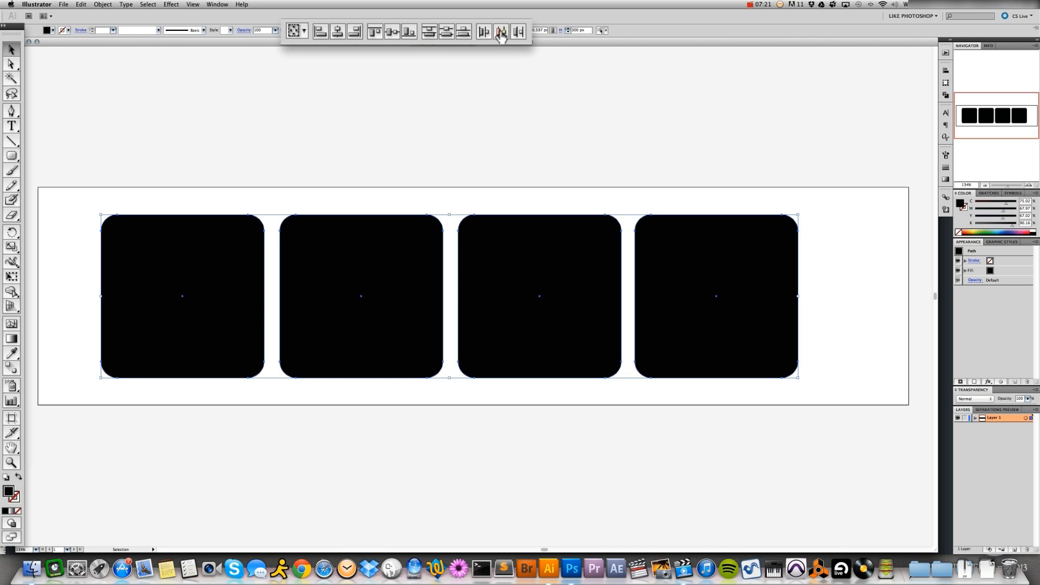
left_click(503, 33)
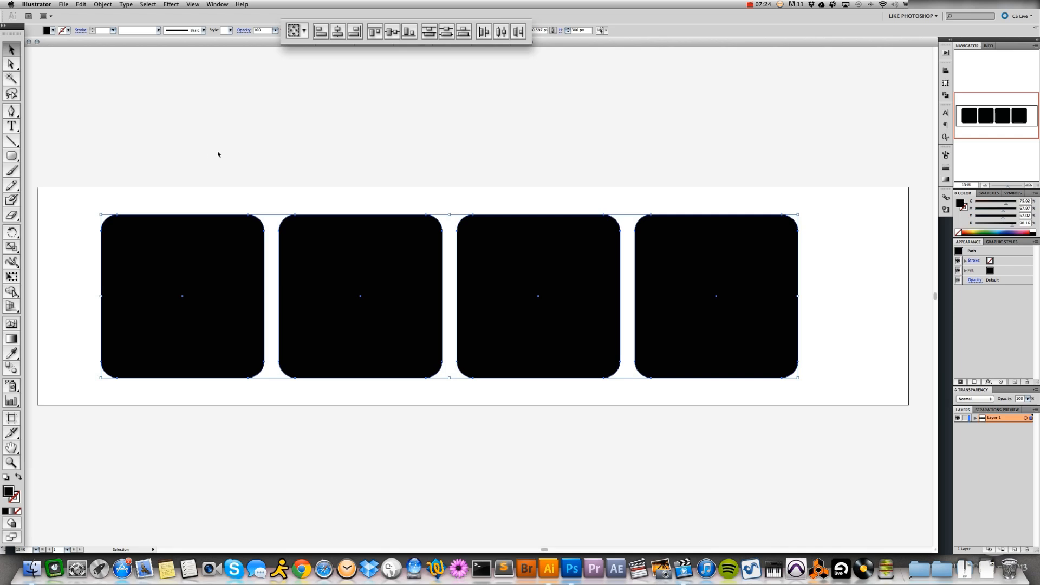
left_click(71, 116)
left_click(71, 132)
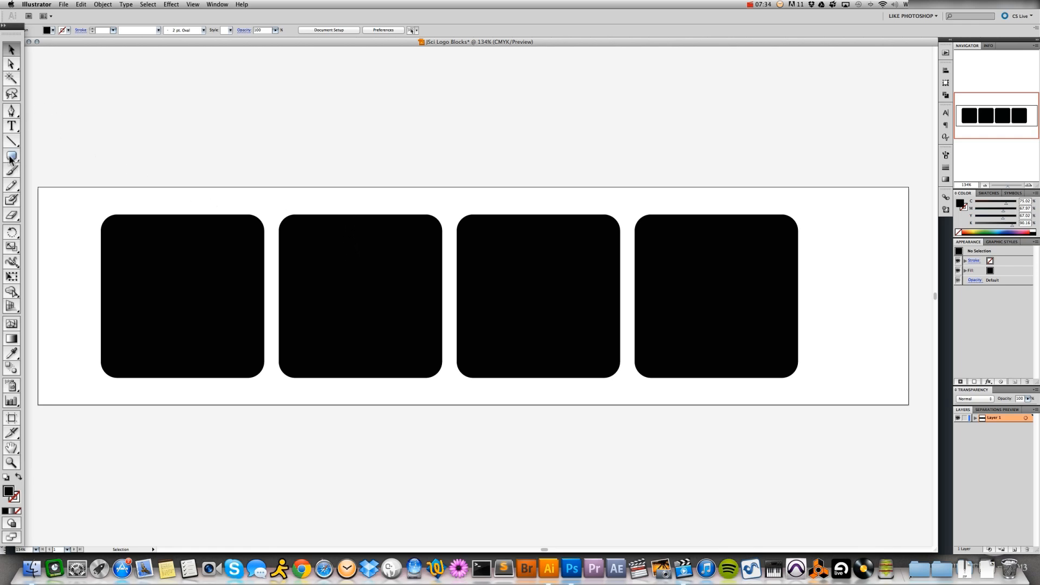
Draw a rectangle about 164 × 46 px over the upper-left corner of the first block, ending at the block's centre line
left_click_drag(12, 157, 34, 158)
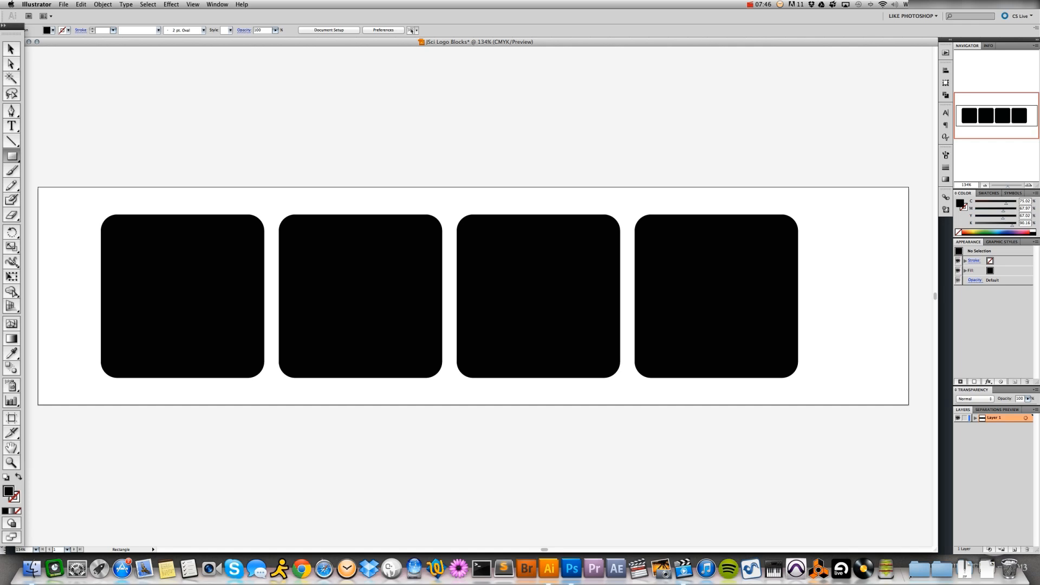
left_click_drag(183, 222, 93, 233)
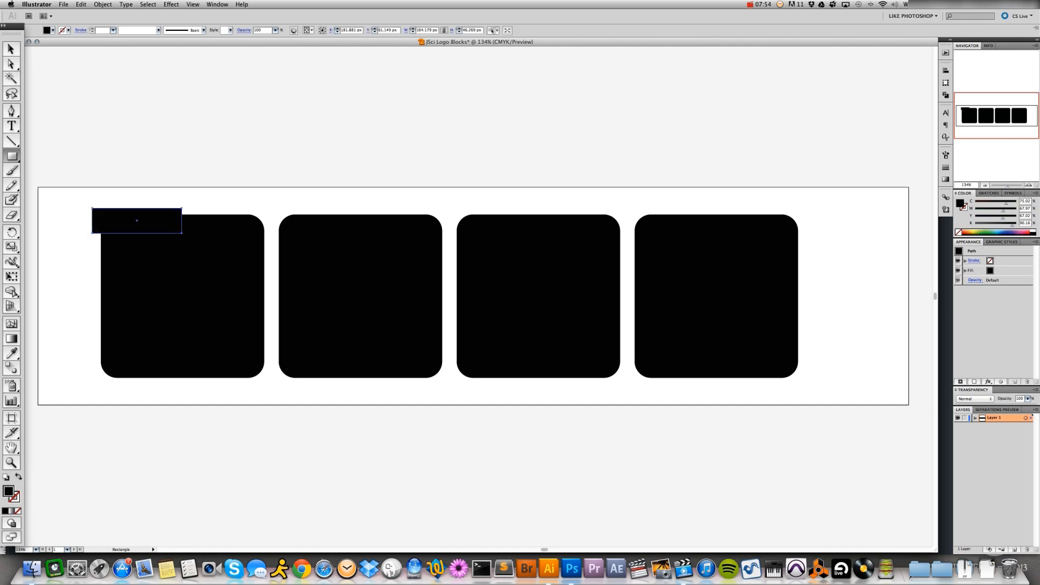
left_click(11, 49)
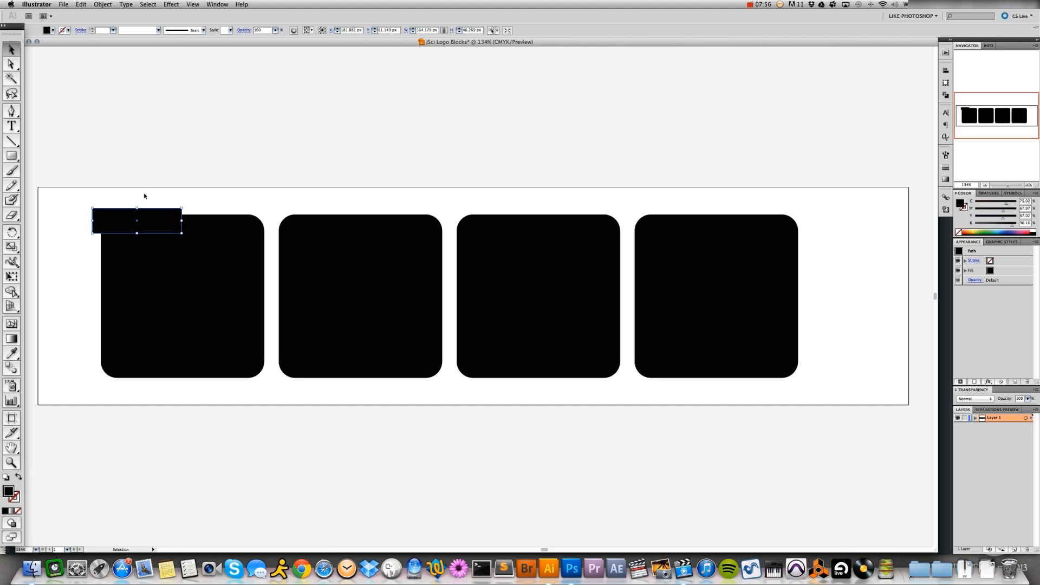
Cut the rectangle and the area it overlaps out of the first block with the Shape Builder tool
left_click_drag(156, 187, 235, 281)
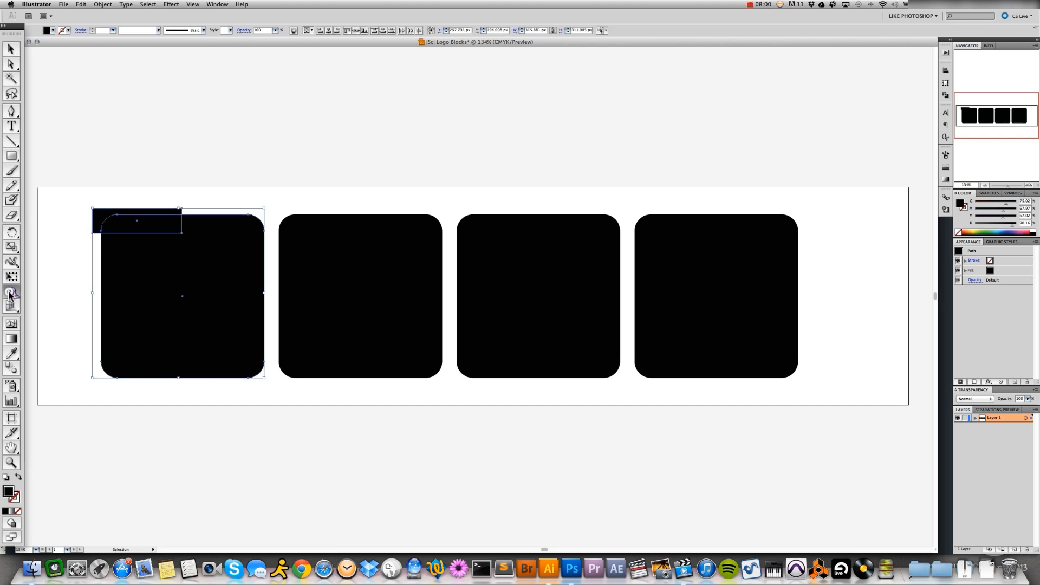
left_click(11, 293)
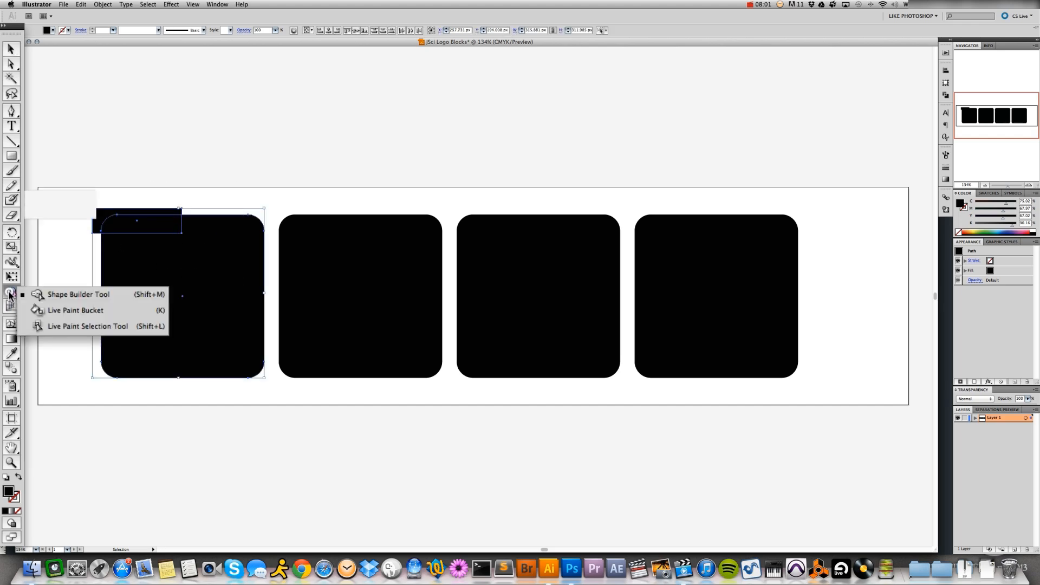
left_click(58, 296)
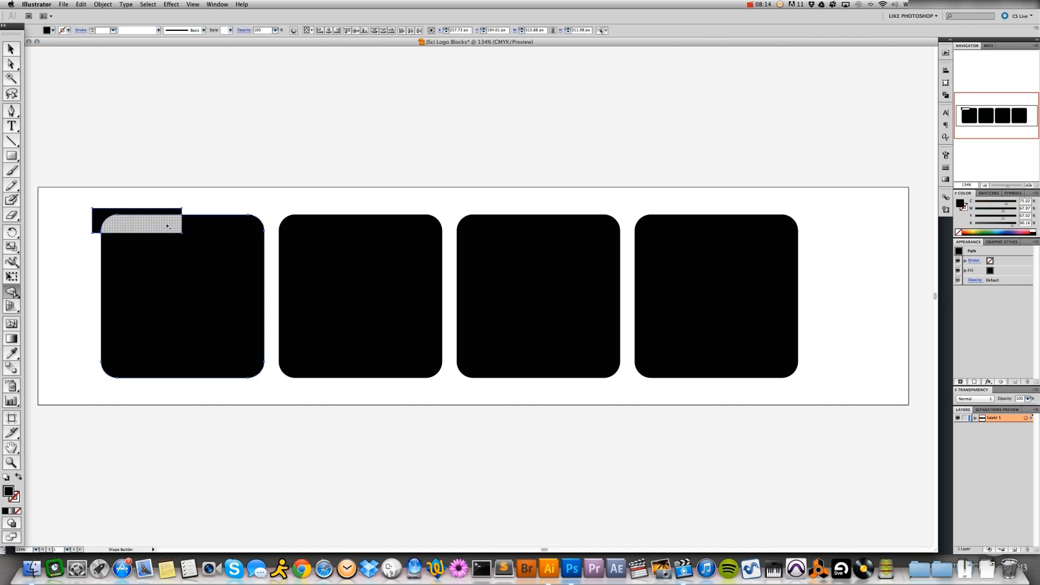
left_click(111, 222, "alt")
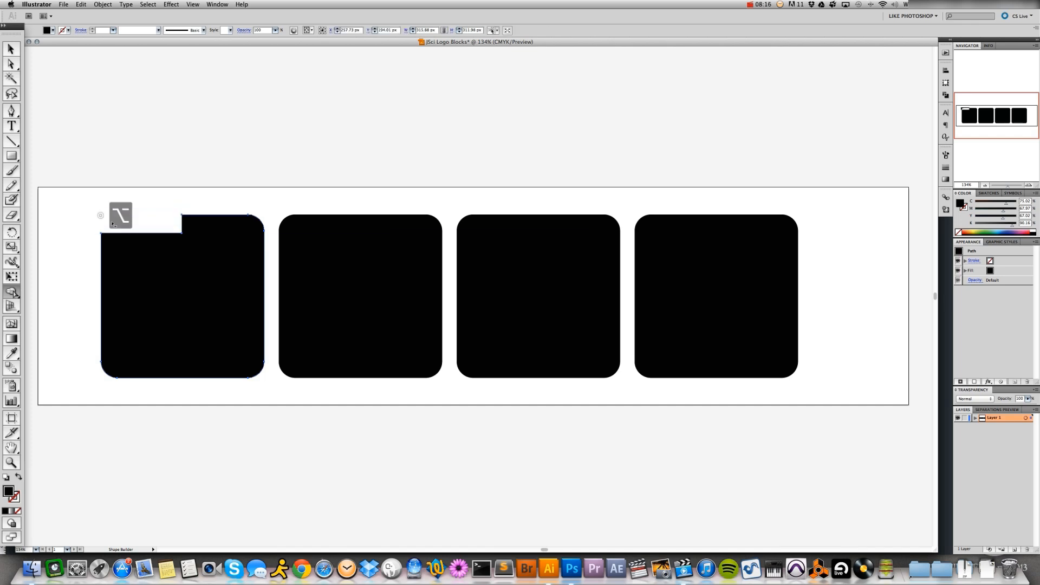
left_click(111, 212, "alt")
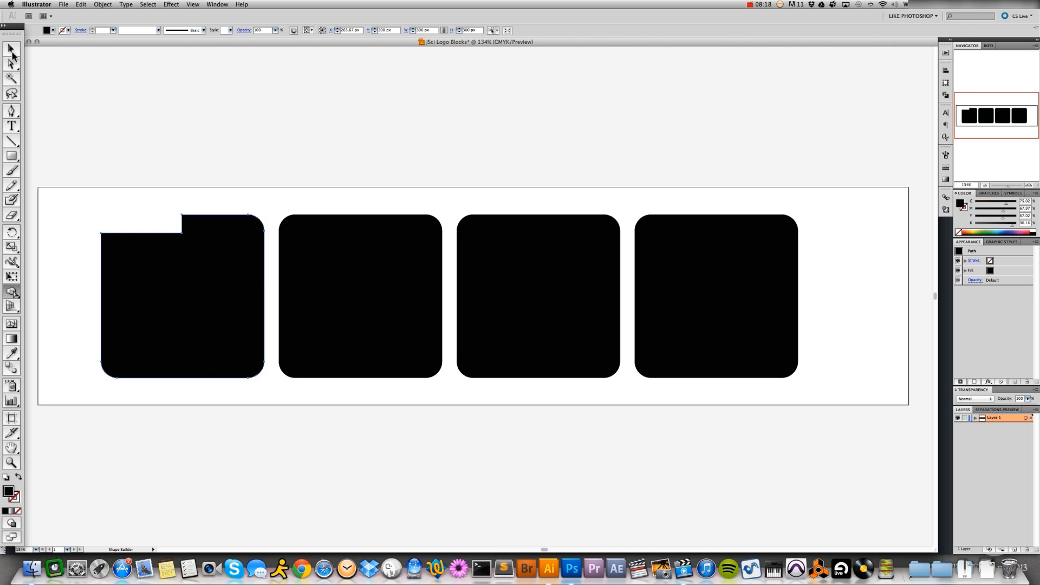
key("super+z")
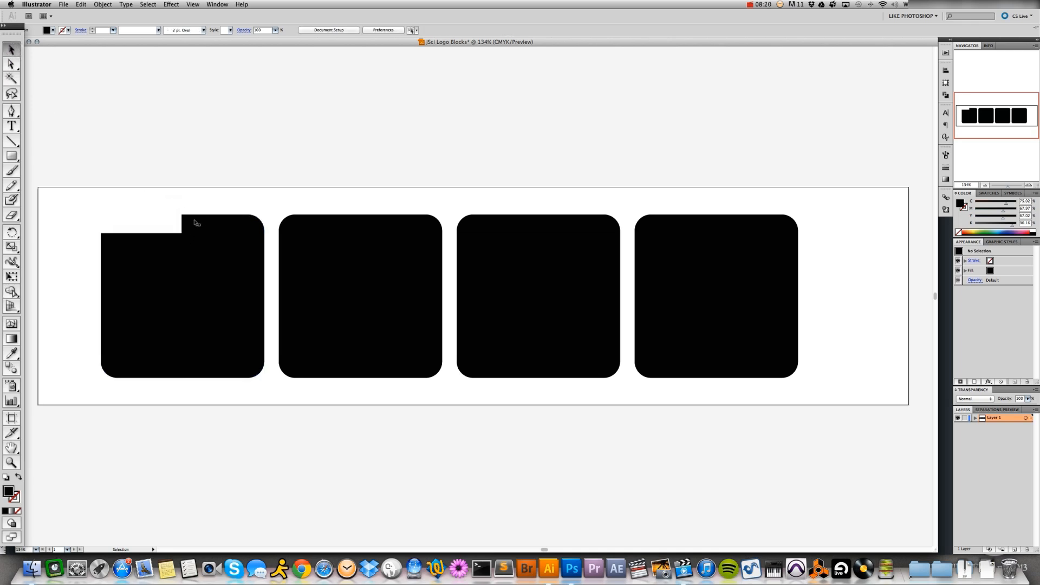
left_click(194, 223)
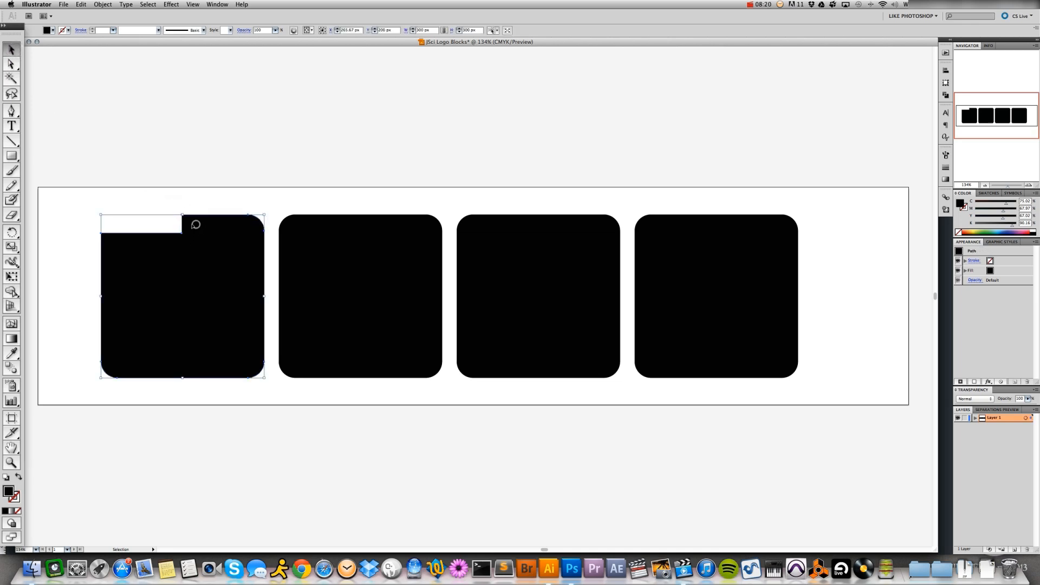
Draw a narrow vertical rectangle about 7 × 172 px down from the step in the first block's upper edge
left_click(12, 156)
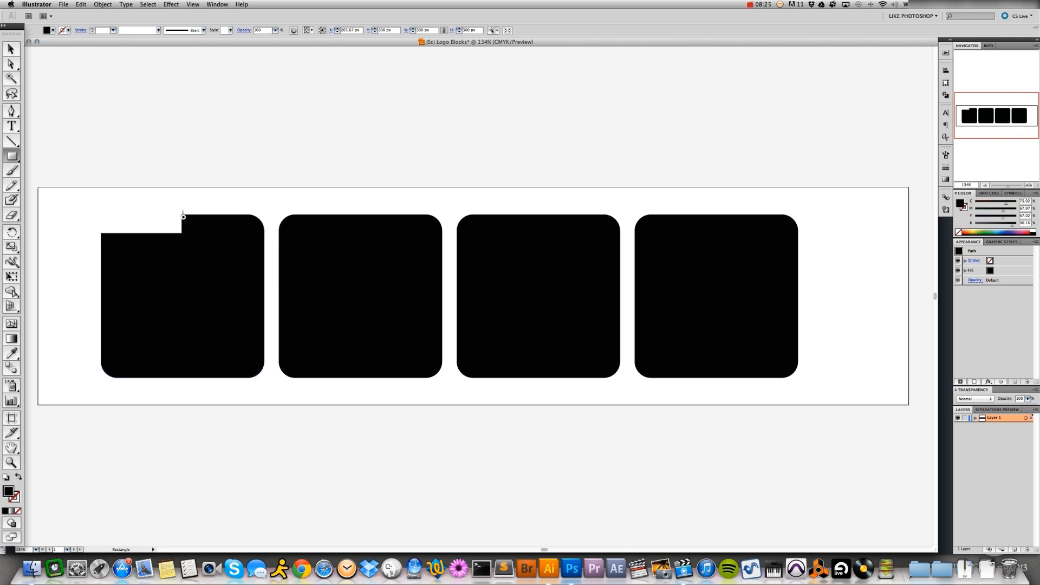
left_click_drag(182, 210, 179, 304)
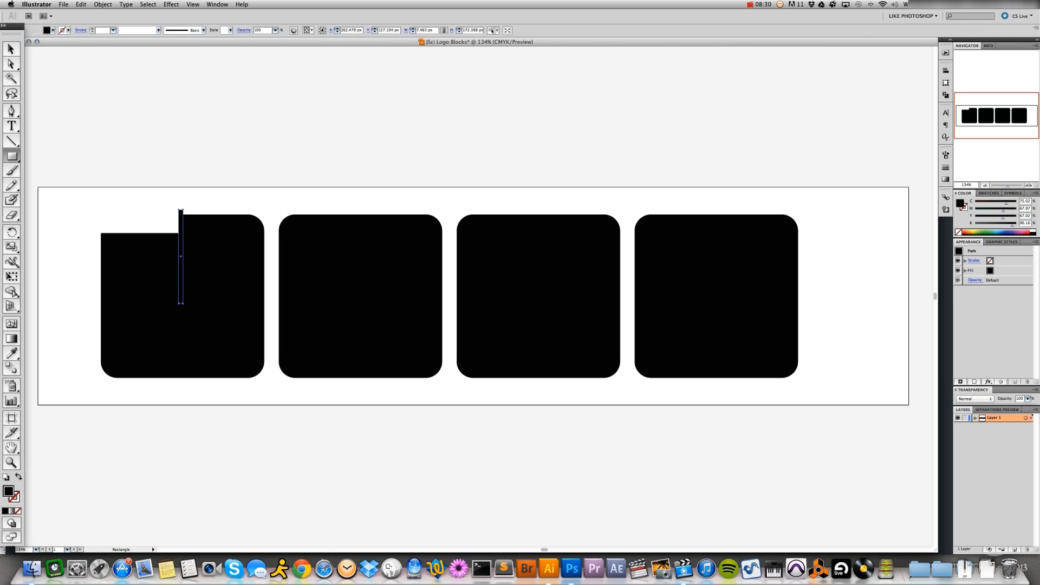
left_click(11, 49)
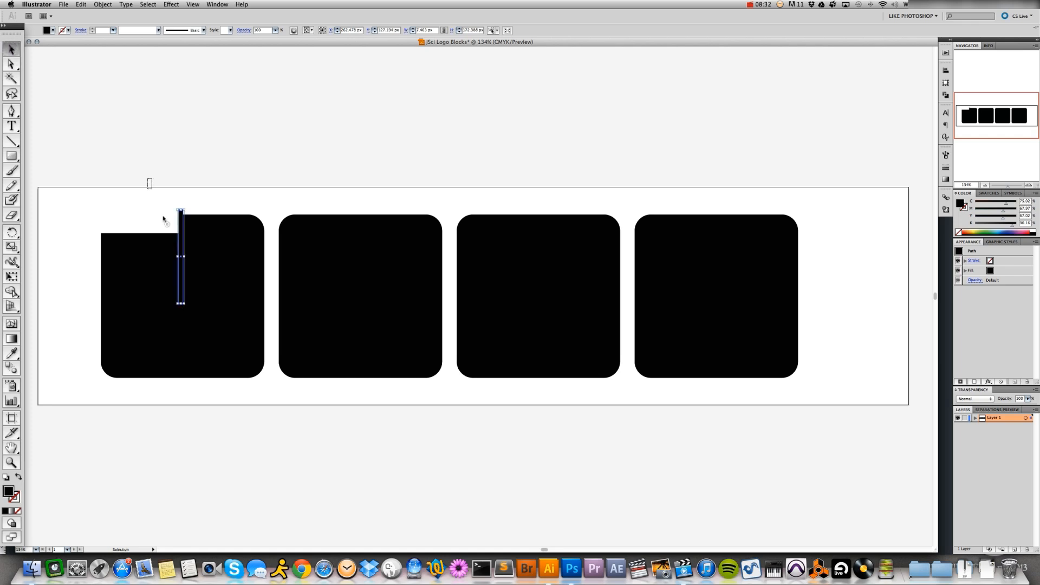
Cut the narrow rectangle out of the first block with the Shape Builder tool to form the J, and deselect it
left_click_drag(154, 198, 209, 274)
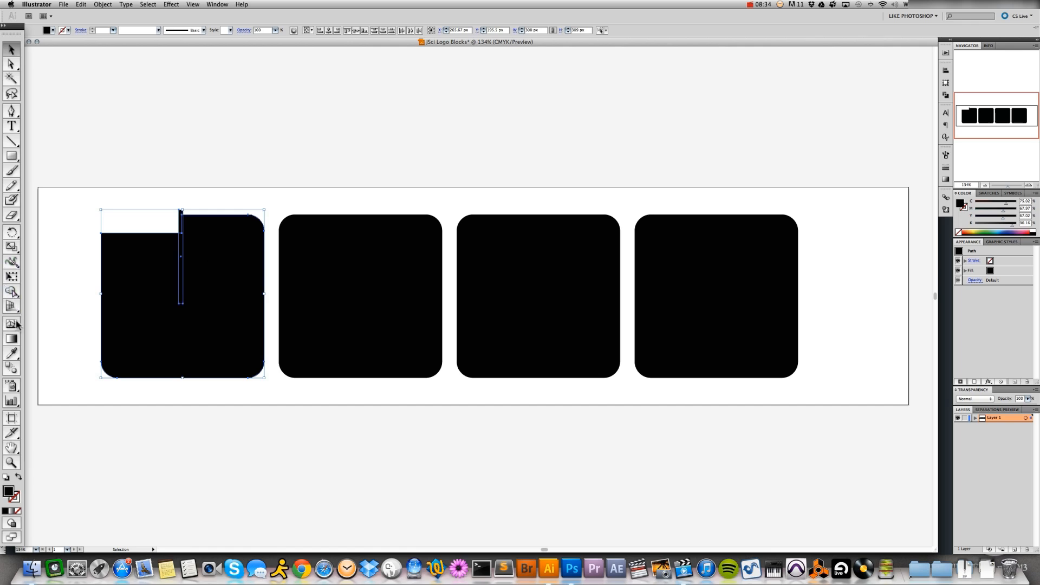
left_click(11, 293)
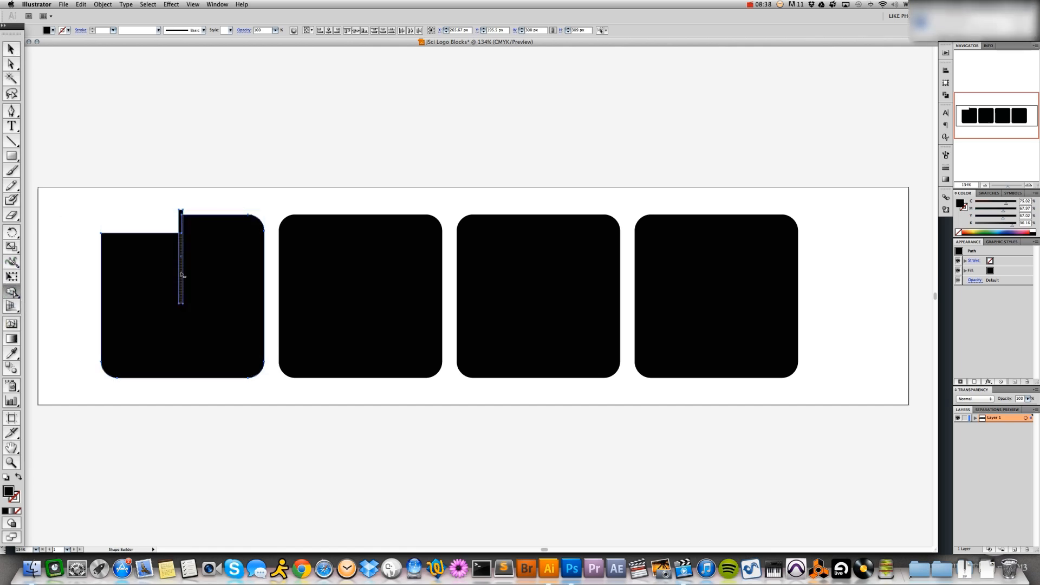
left_click(182, 274, "alt")
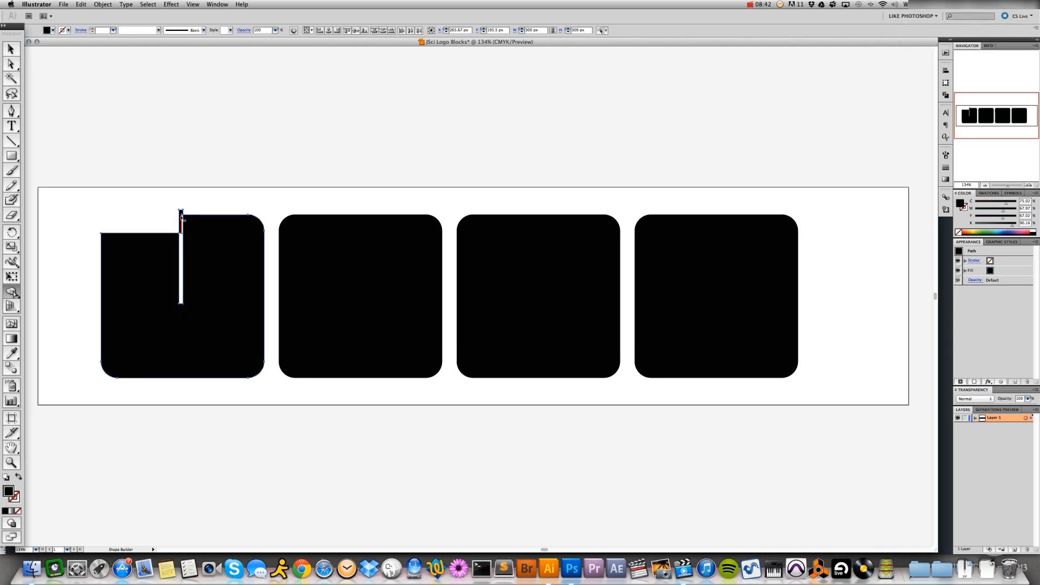
left_click(182, 219, "alt")
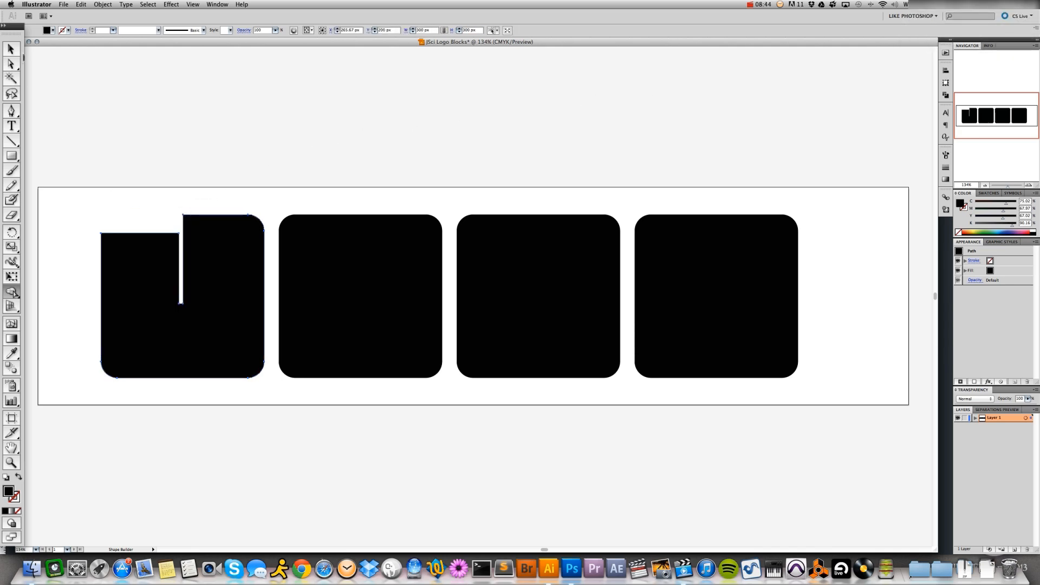
left_click(10, 49)
left_click(143, 172)
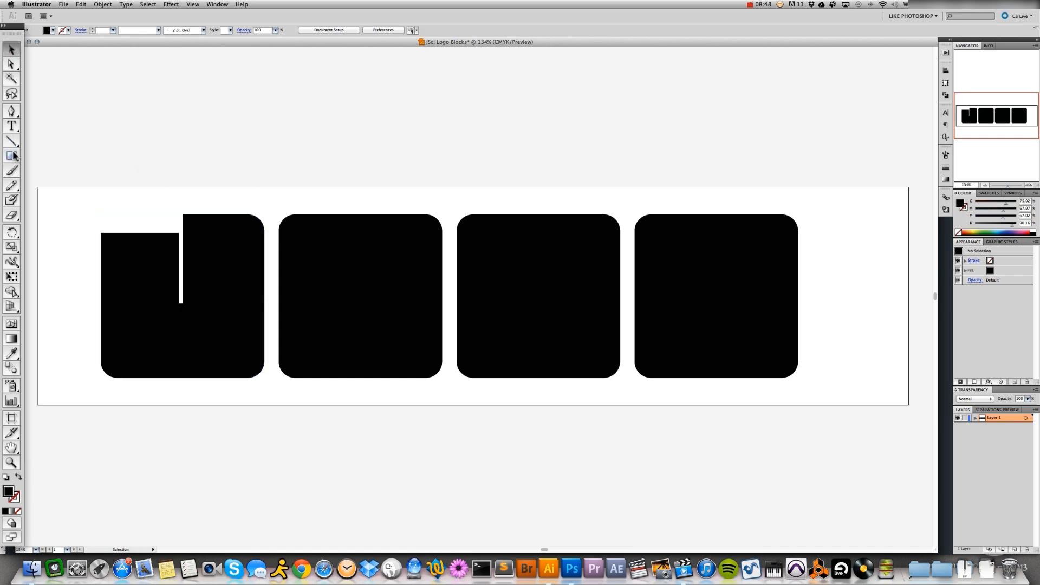
Draw a horizontal bar about 178 × 14 px reaching inward from the second block's right edge, above its middle, and nudge it right
left_click(10, 157)
left_click_drag(444, 267, 347, 275)
key("Right")
key("Right")
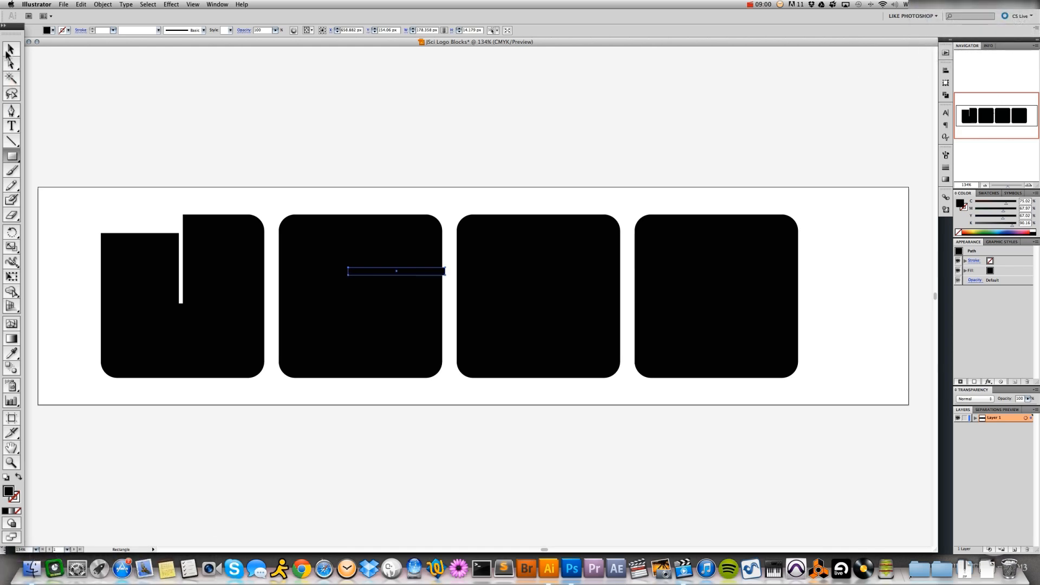
Duplicate the bar across the second block's left edge at about X 524 px, Y 227 px, and select both bars with the block
left_click(10, 50)
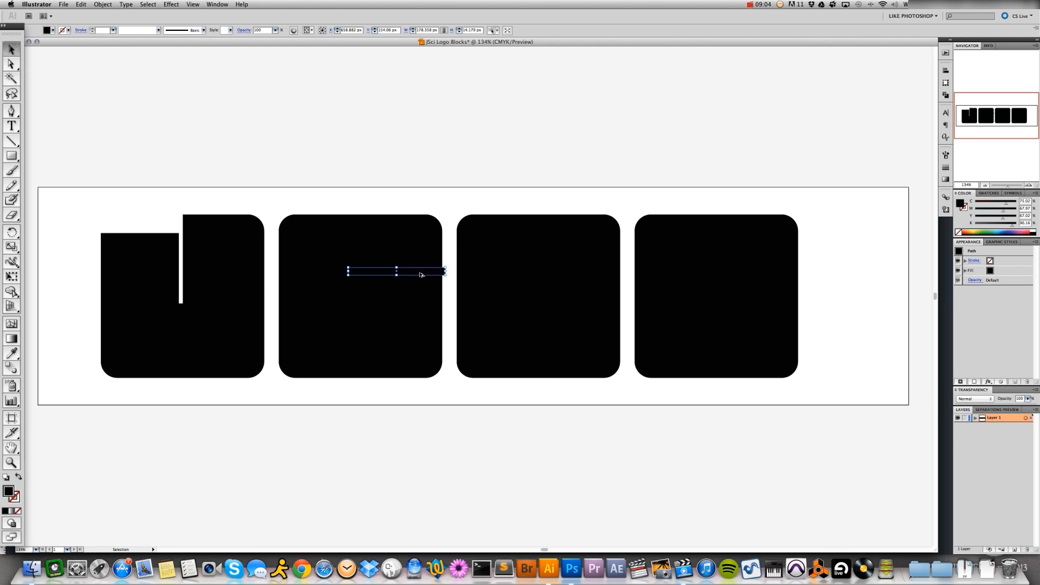
left_click_drag(418, 272, 345, 311)
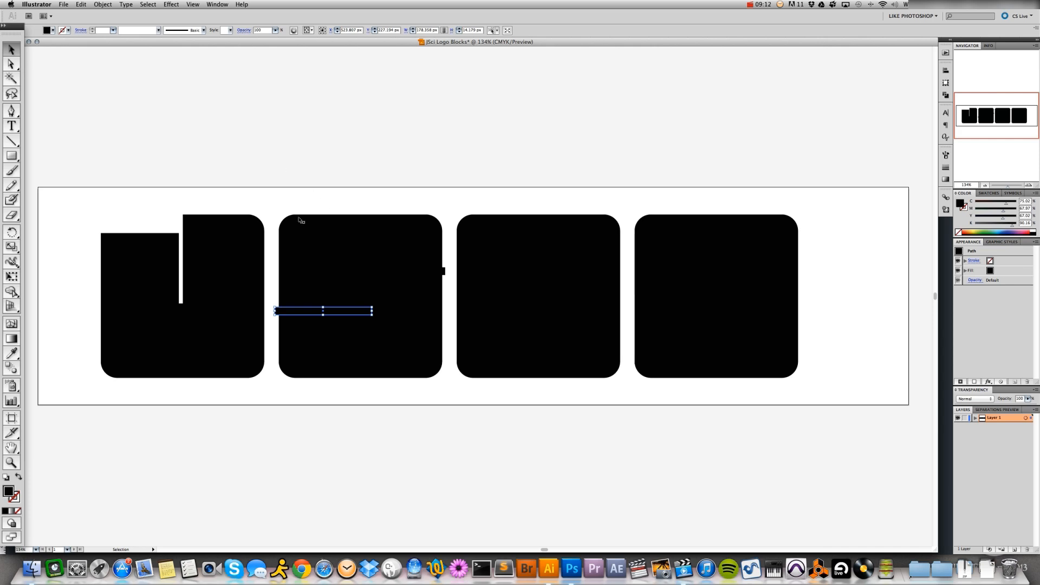
left_click_drag(325, 192, 421, 410)
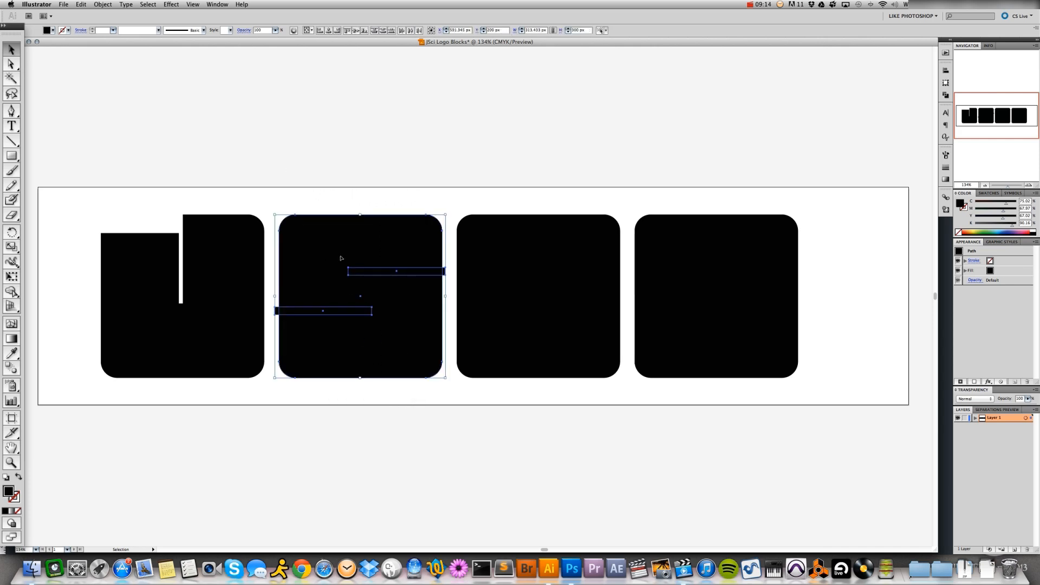
Cut both horizontal bars out of the second block with the Shape Builder tool to form the S
left_click(11, 291)
left_click(303, 313, "alt")
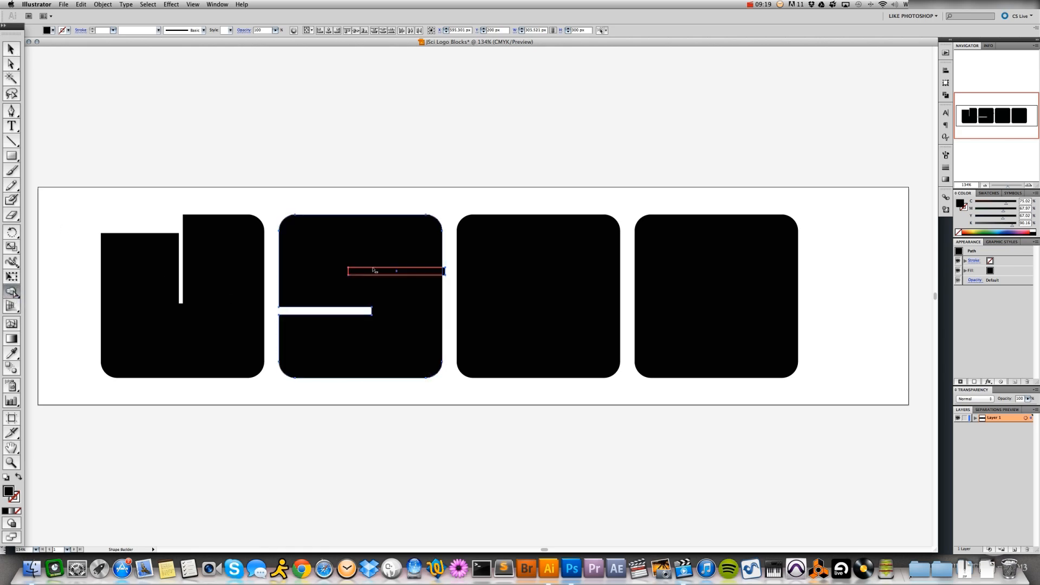
left_click(395, 270, "alt")
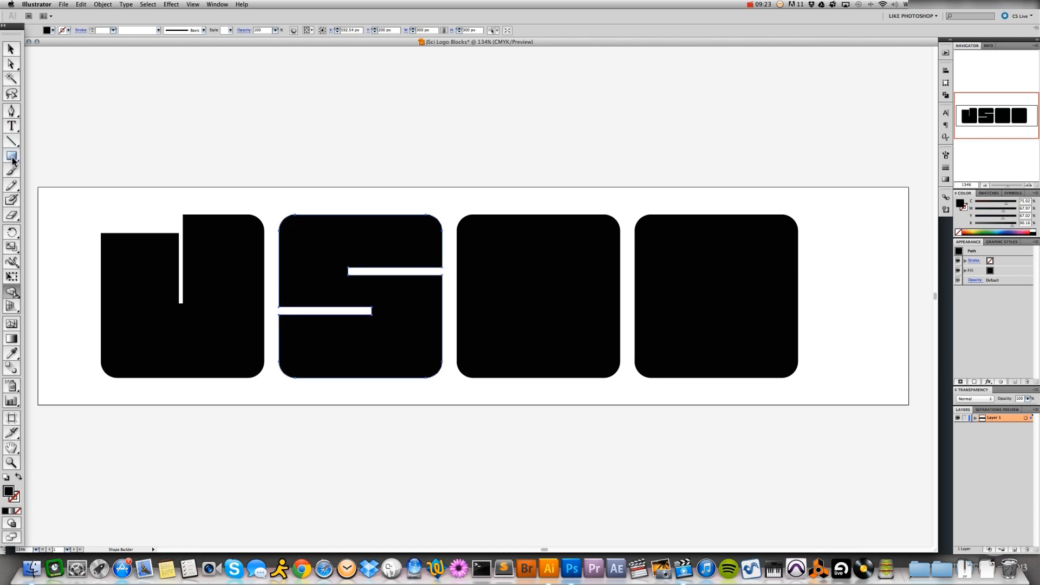
Draw a horizontal bar about 178 × 13 px reaching inward from the third block's right edge at mid-height, and nudge it right and down
left_click(11, 156)
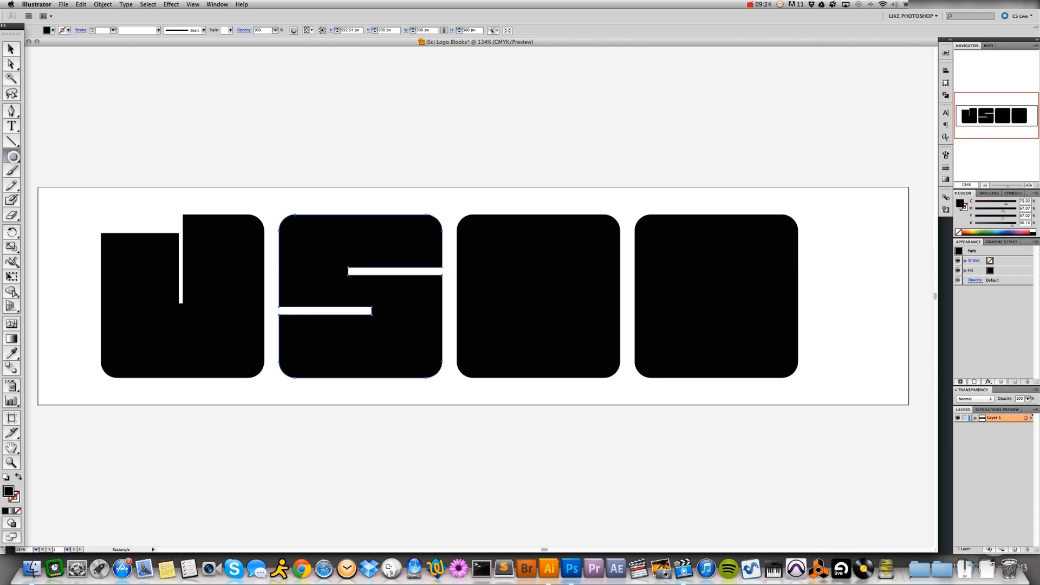
left_click_drag(623, 287, 532, 295)
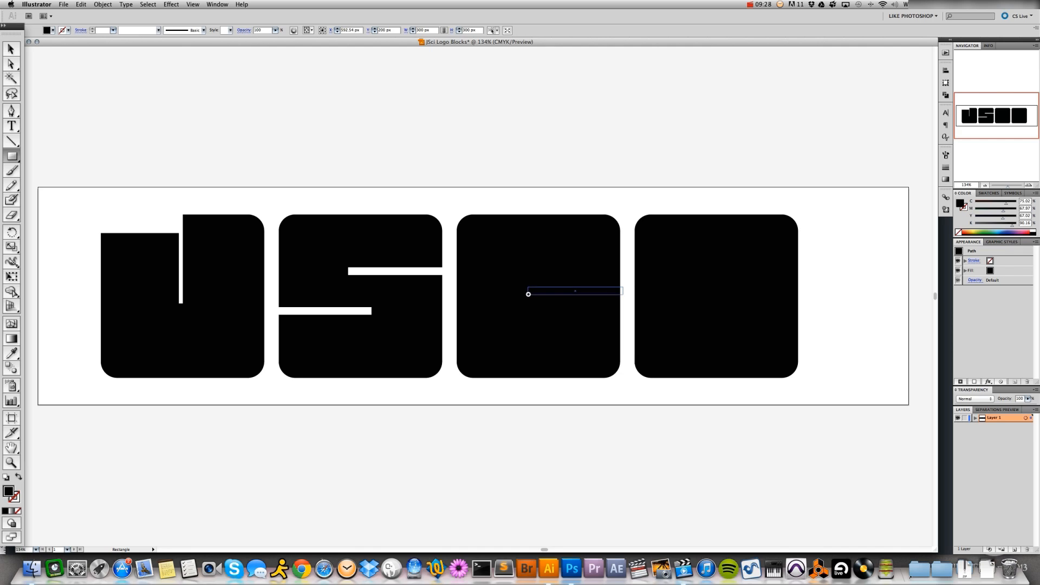
left_click_drag(526, 294, 526, 295)
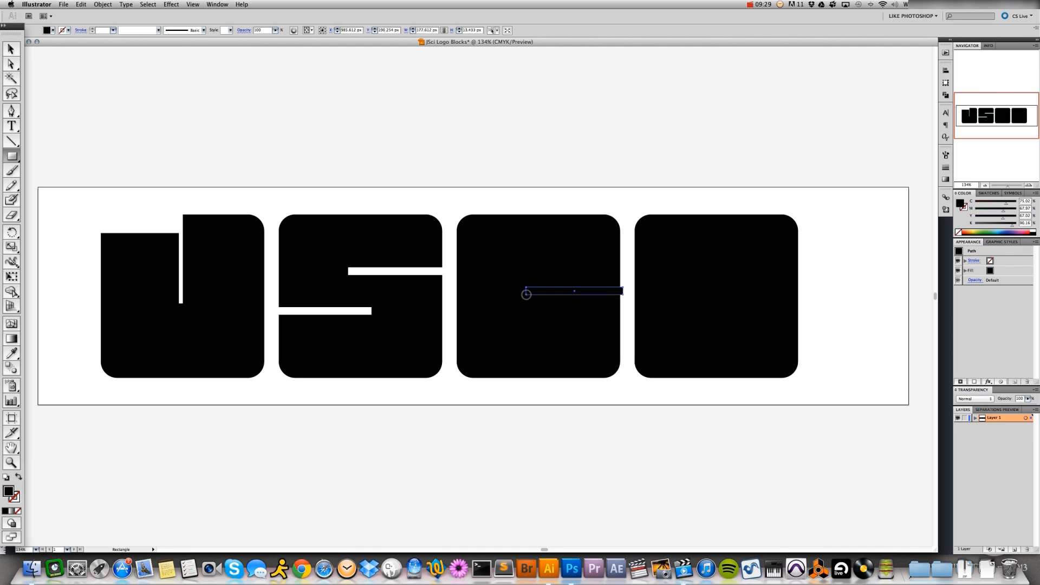
key("Right")
key("Right")
key("Right")
key("Down")
key("Down")
key("Down")
key("Down")
key("Down")
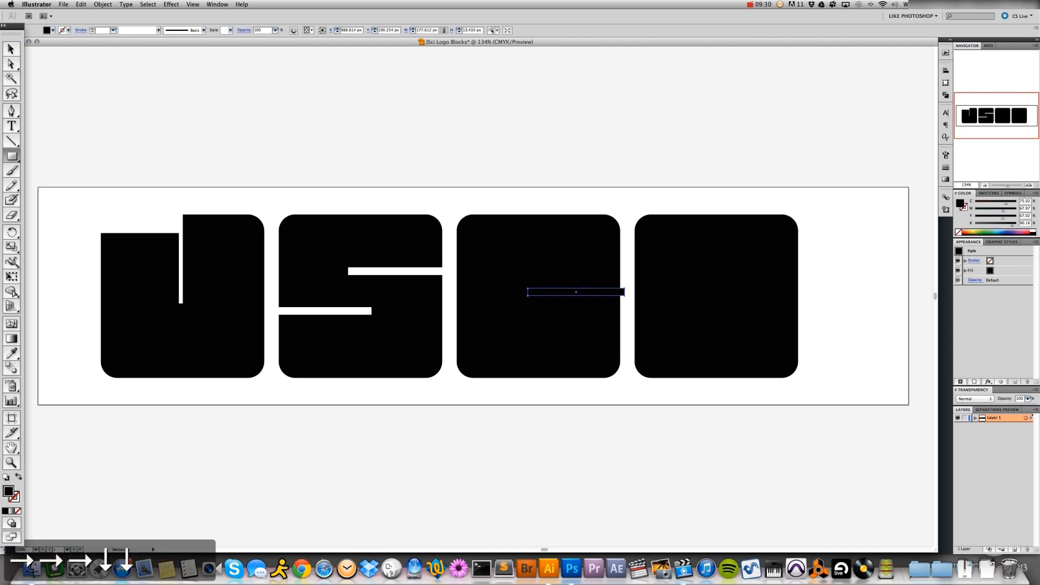
key("Down")
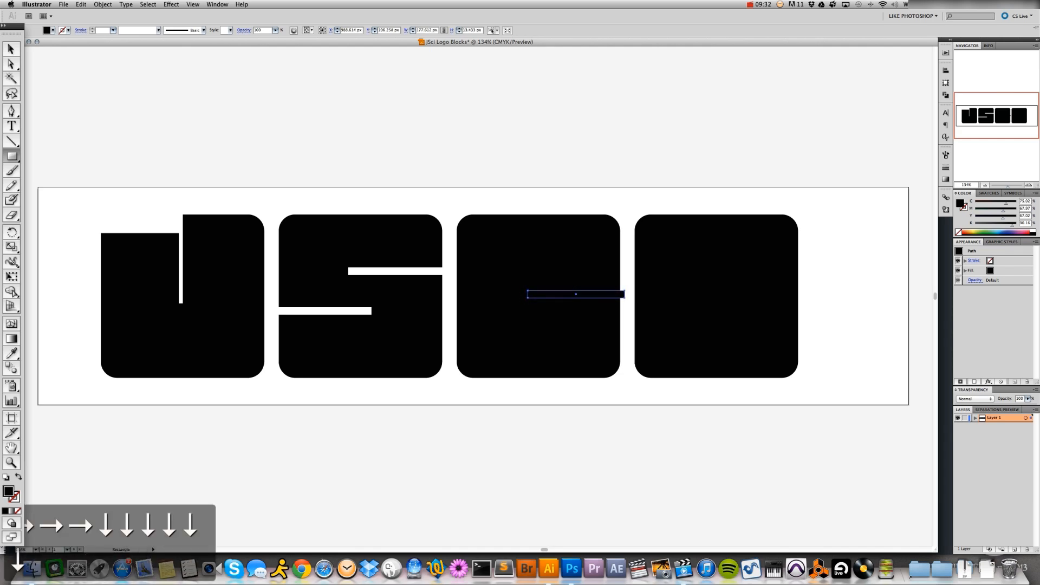
Cut the bar out of the third block with the Shape Builder tool to form the C
key("v")
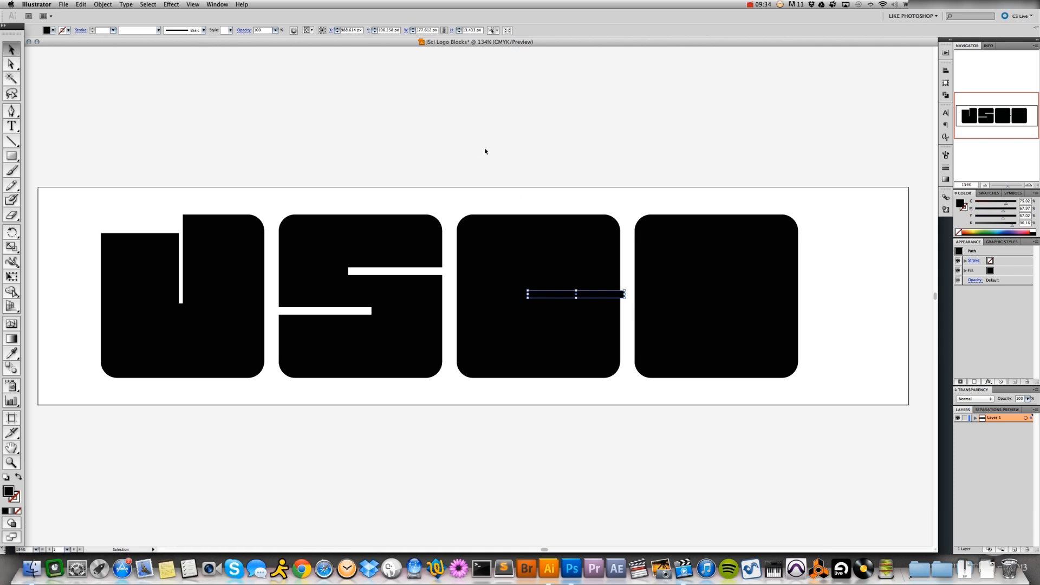
left_click_drag(508, 208, 575, 381)
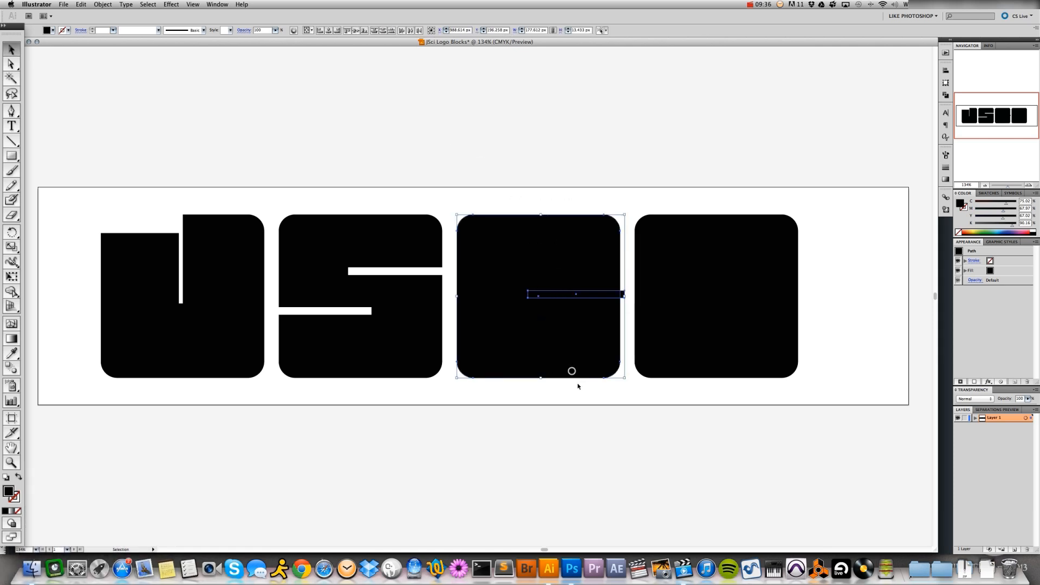
left_click(11, 291)
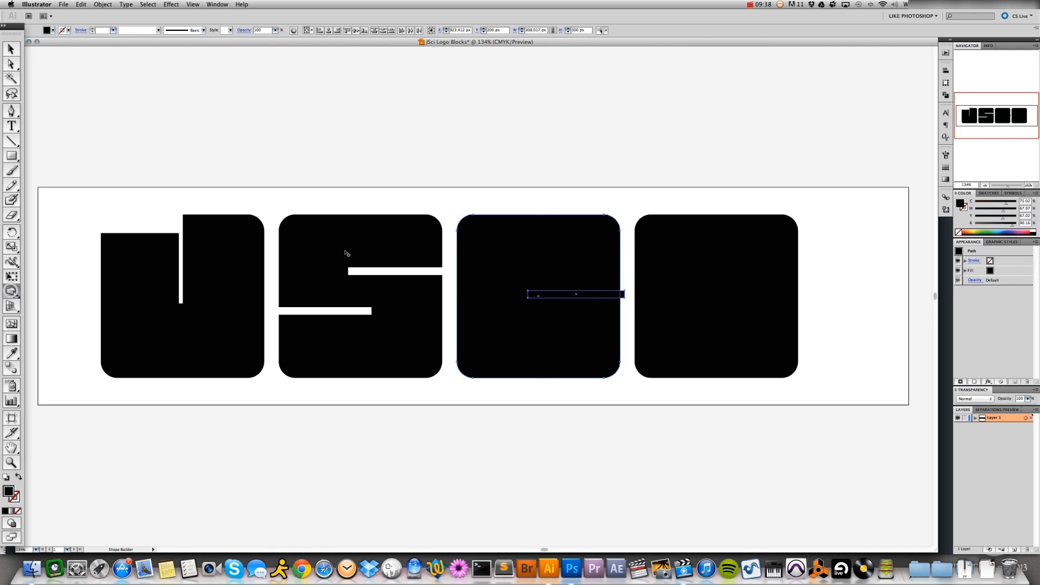
left_click(564, 295, "alt")
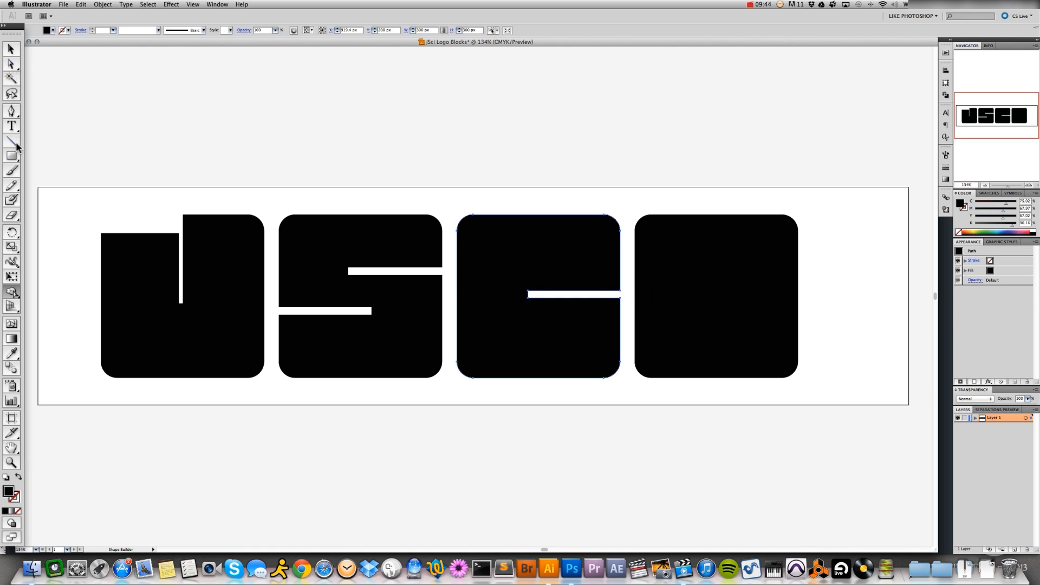
Draw a rectangle about 160 × 317 px over the right half of the fourth block, and select both shapes
left_click(12, 155)
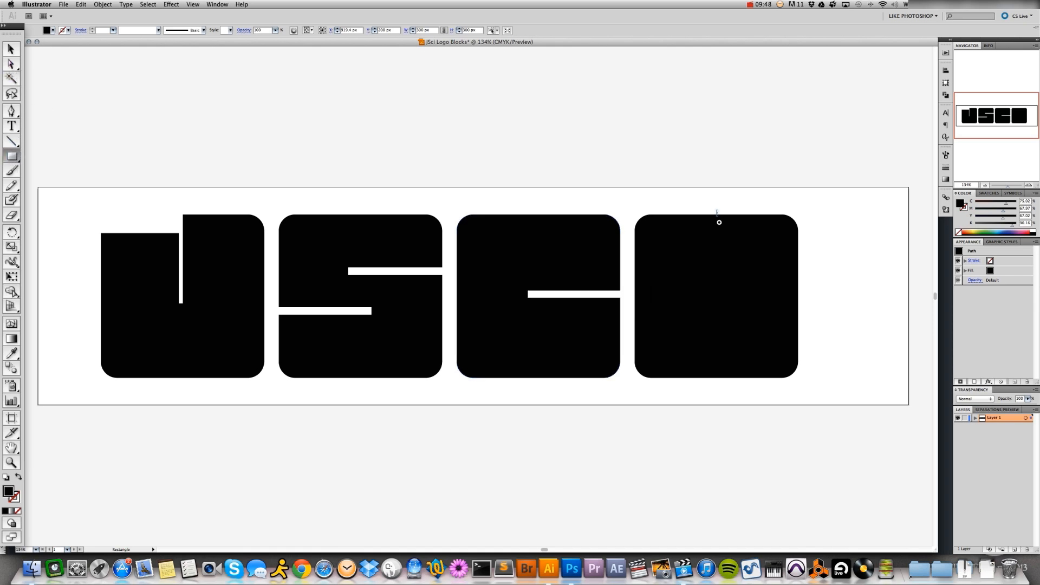
left_click_drag(716, 210, 804, 382)
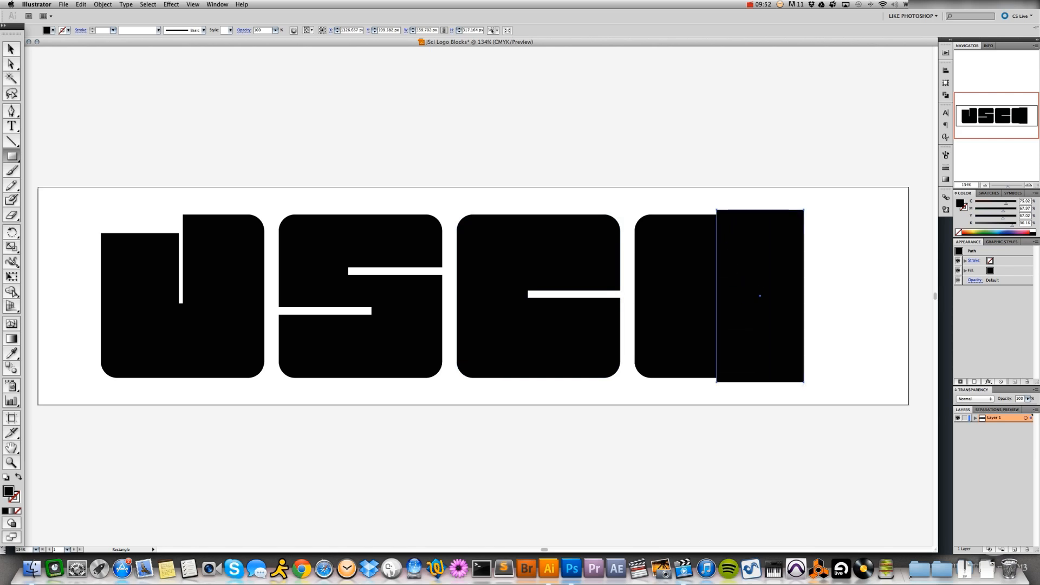
key("v")
left_click_drag(690, 185, 740, 275)
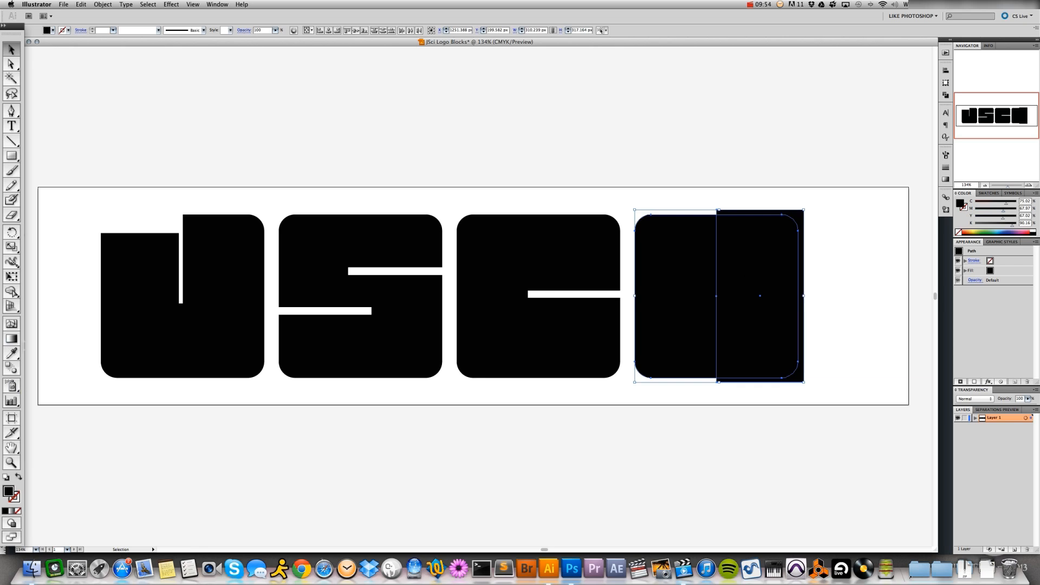
Remove the rectangle and the half block it covers with the Shape Builder tool to form the I, and deselect it
left_click(11, 292)
left_click(778, 262, "alt")
left_click(801, 214, "alt")
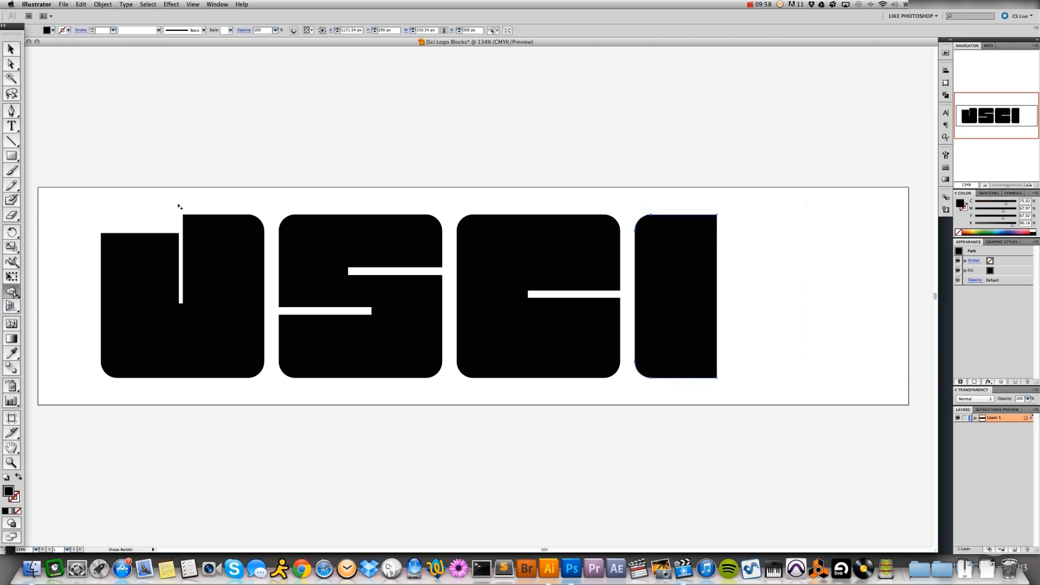
key("v")
left_click(175, 135)
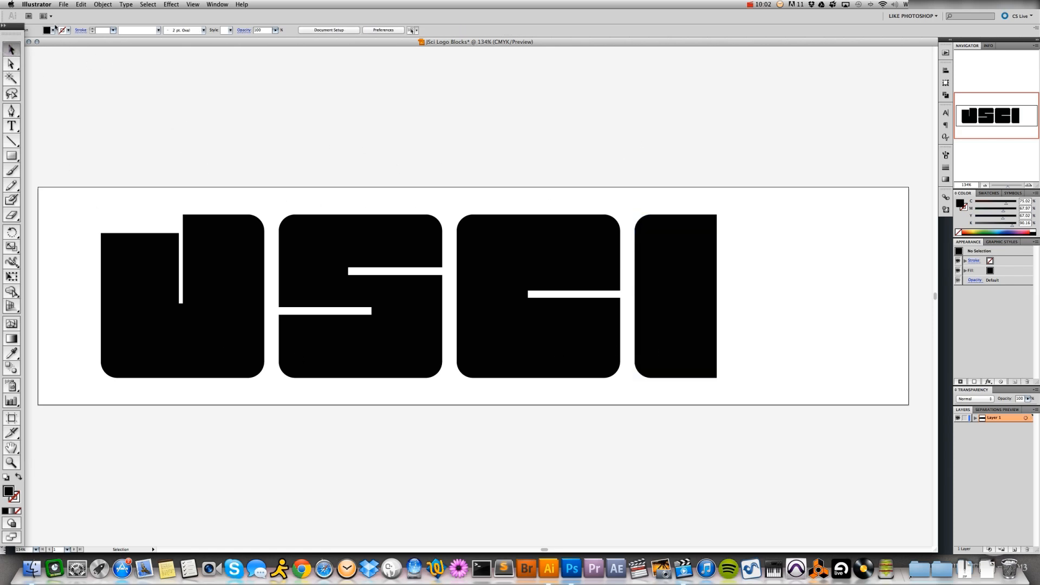
Save the artwork as JSci Logo Blocks.ai in the Logo Tutorial folder in Adobe Illustrator format
left_click(62, 4)
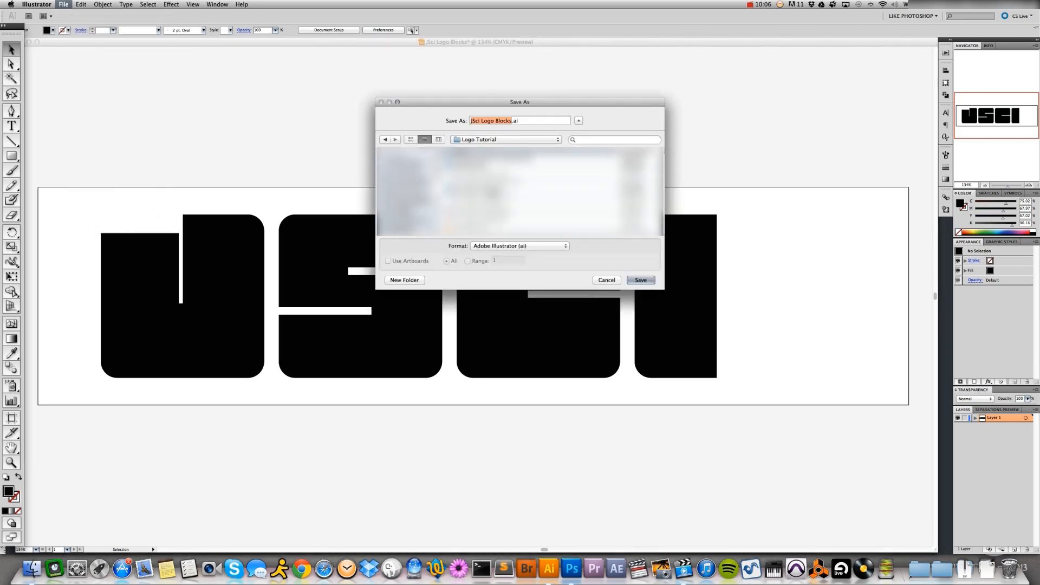
left_click(638, 280)
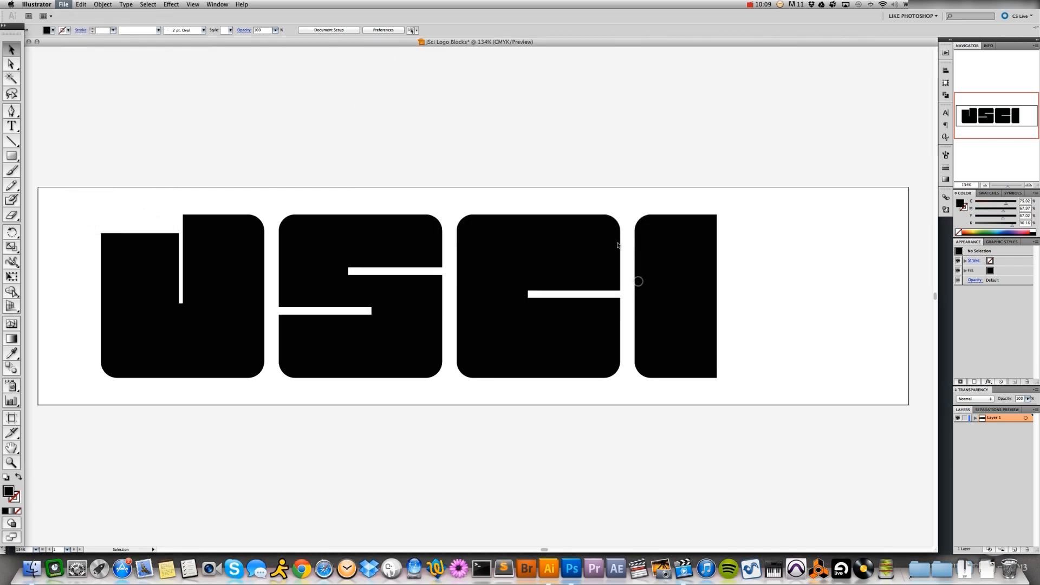
left_click(598, 130)
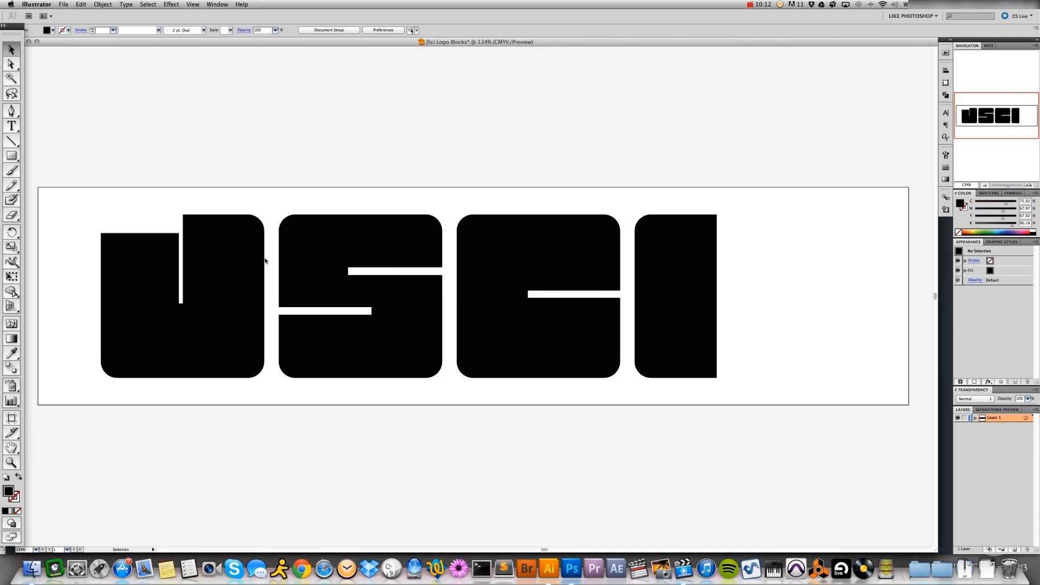
key("super+s")
Copy all four letter shapes together
left_click_drag(134, 175, 686, 426)
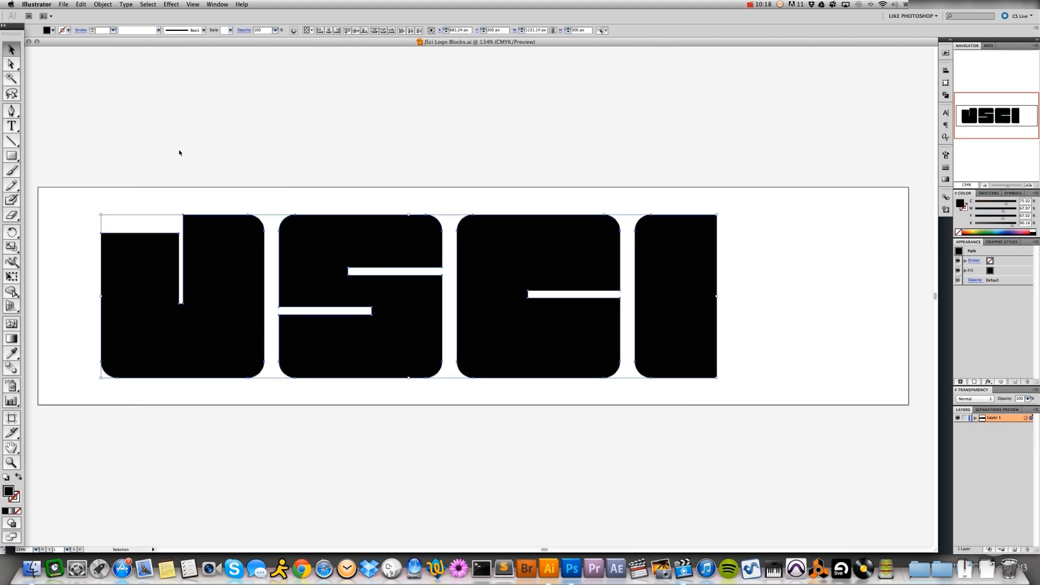
left_click(80, 4)
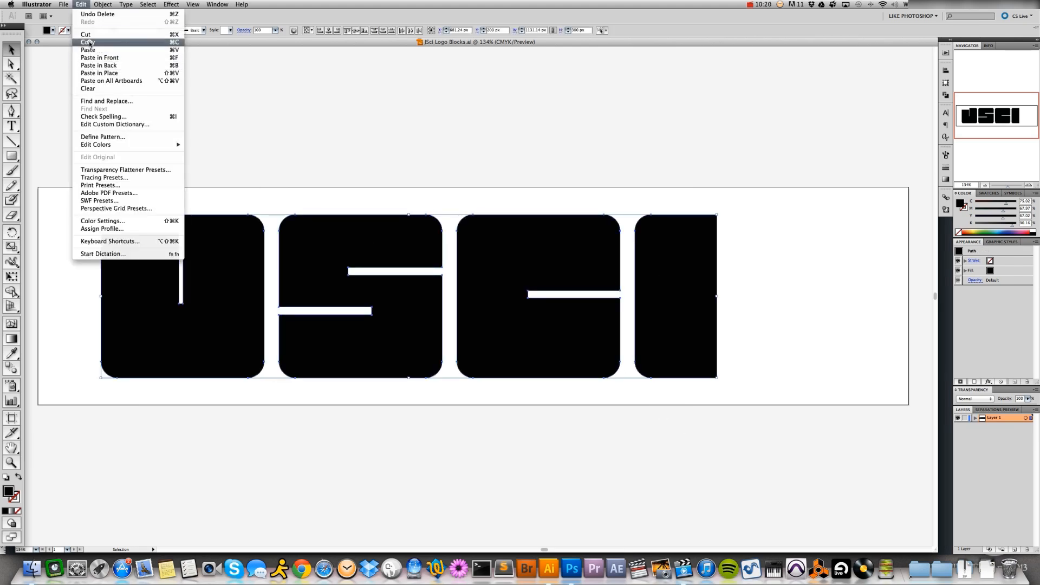
left_click(89, 42)
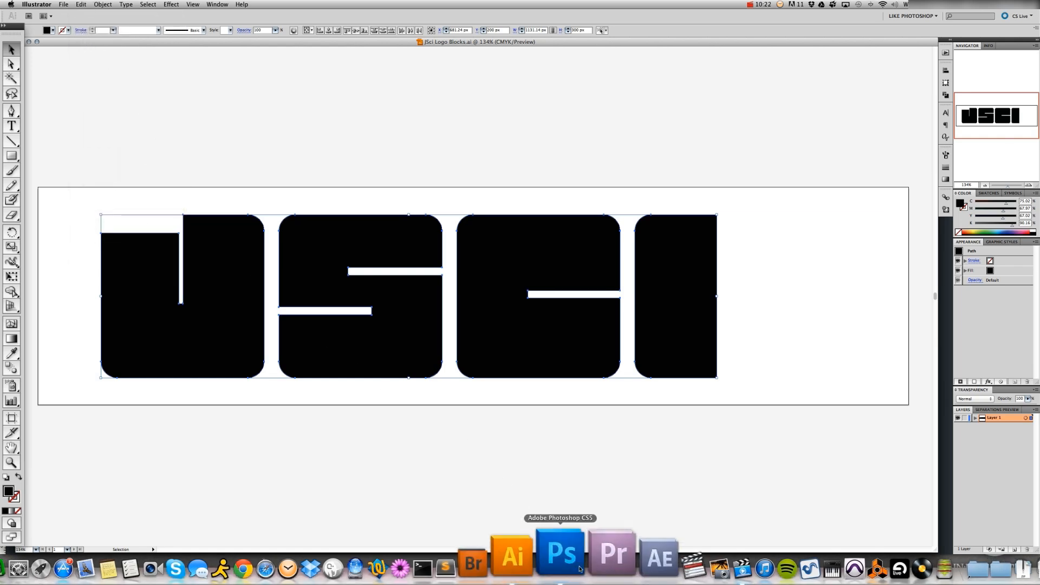
Switch to Photoshop and paste the copied letters above the grey background as a Smart Object
left_click(559, 560)
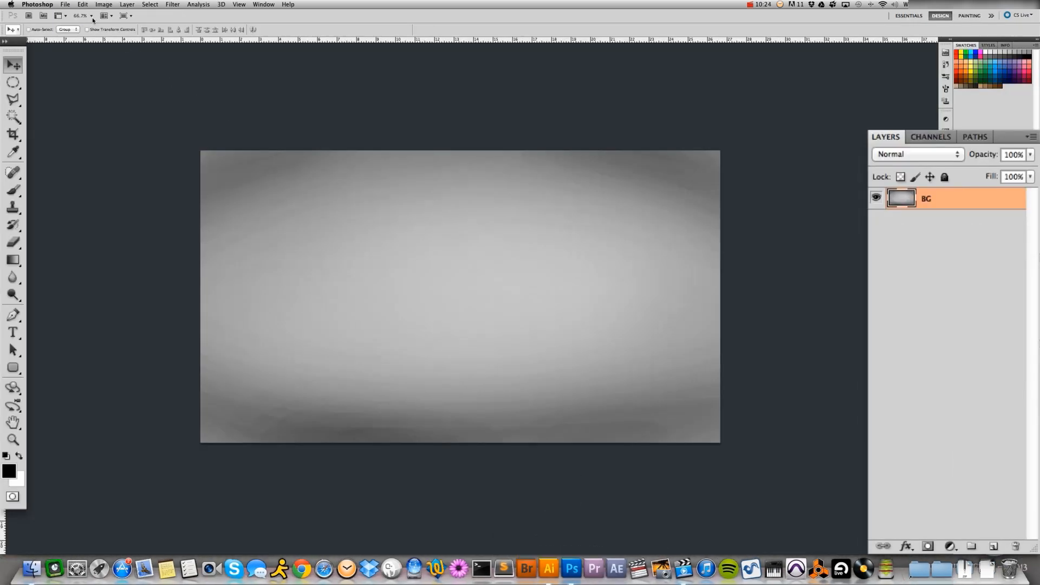
left_click(82, 3)
left_click(92, 84)
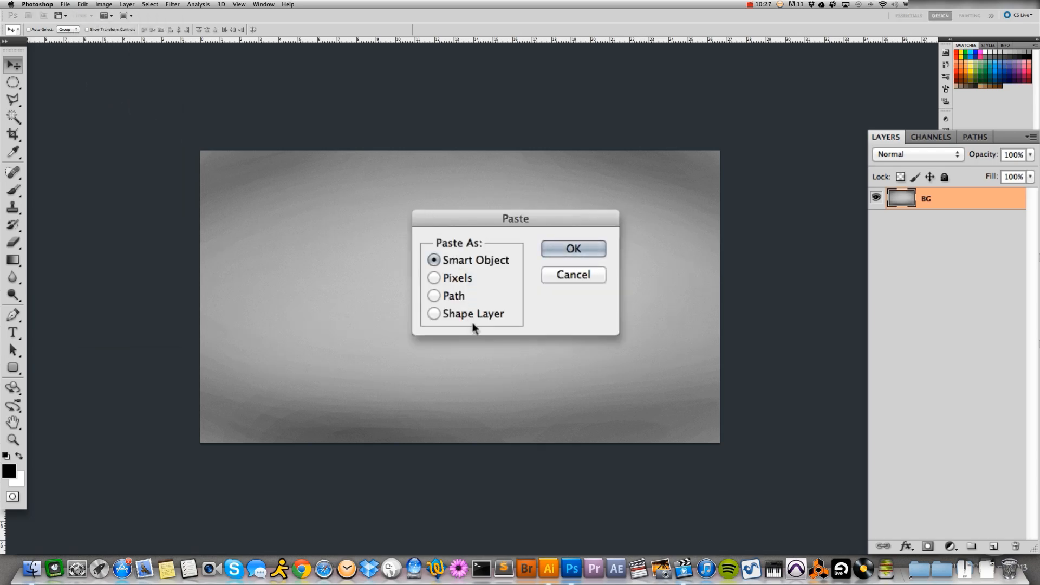
left_click(474, 314)
left_click(459, 259)
left_click(549, 567)
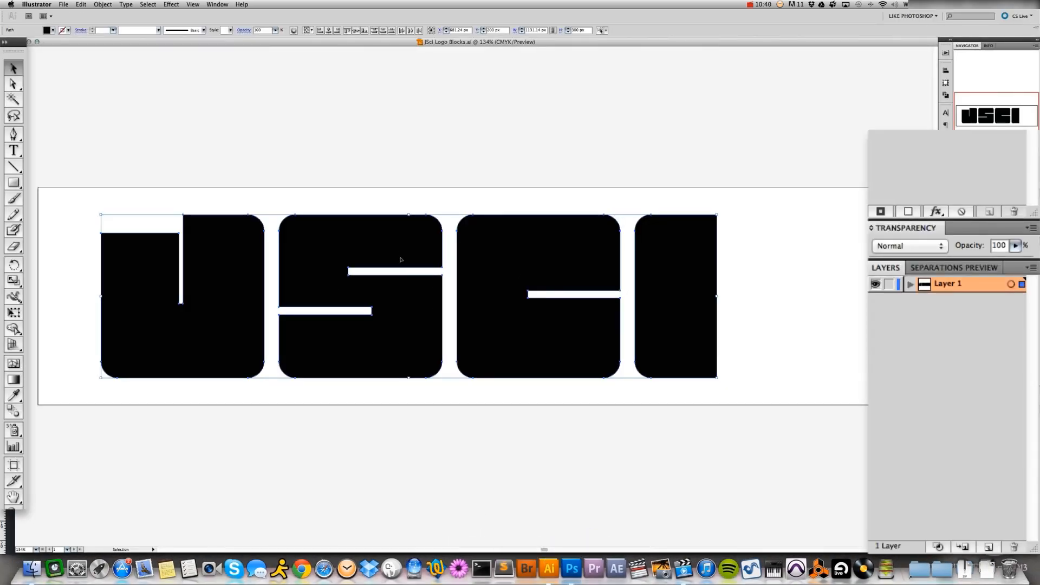
left_click(572, 567)
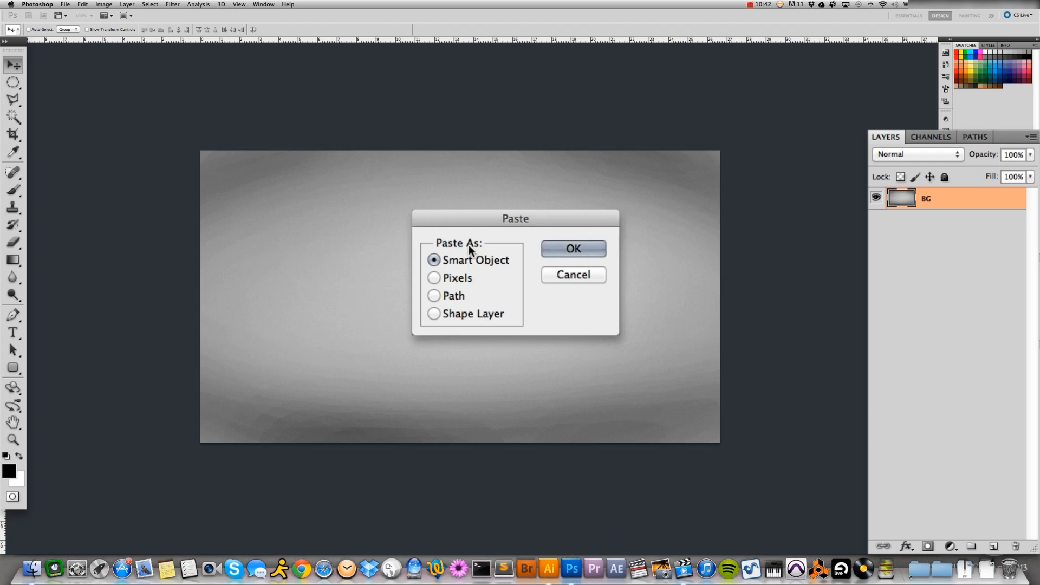
left_click(576, 252)
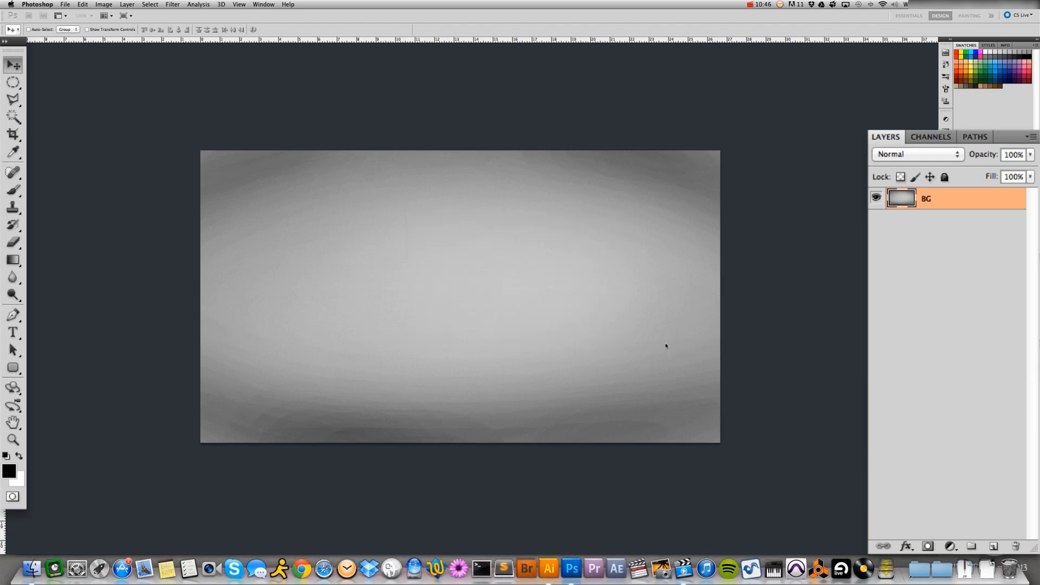
Scale the pasted letters proportionally to about 125% from their centre, position them mid-canvas, and commit the placement
left_click_drag(596, 310, 542, 304)
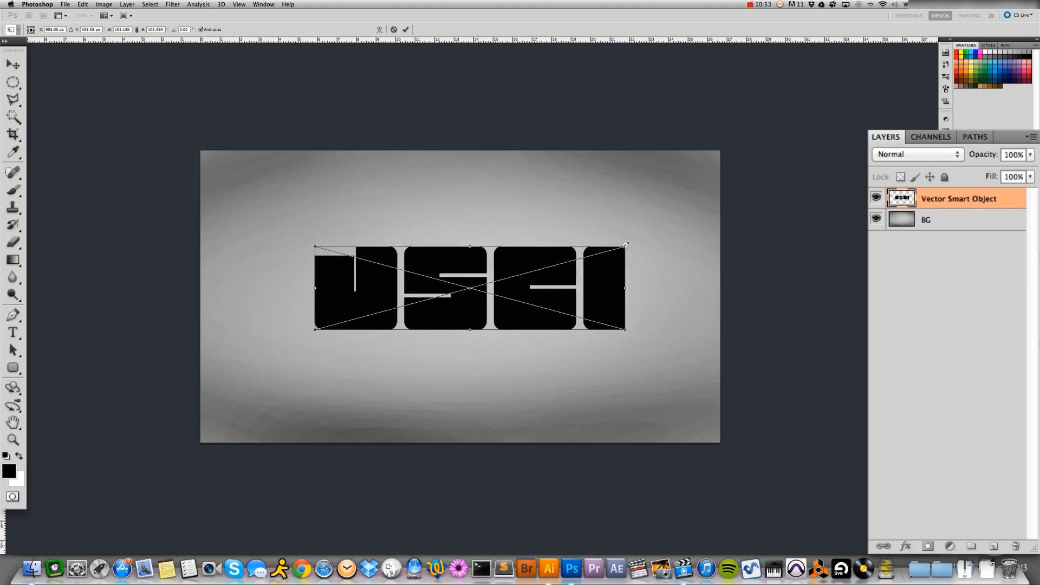
mouse_move(623, 247)
left_mouse_down()
mouse_move(634, 237)
mouse_move(611, 246)
left_mouse_up()
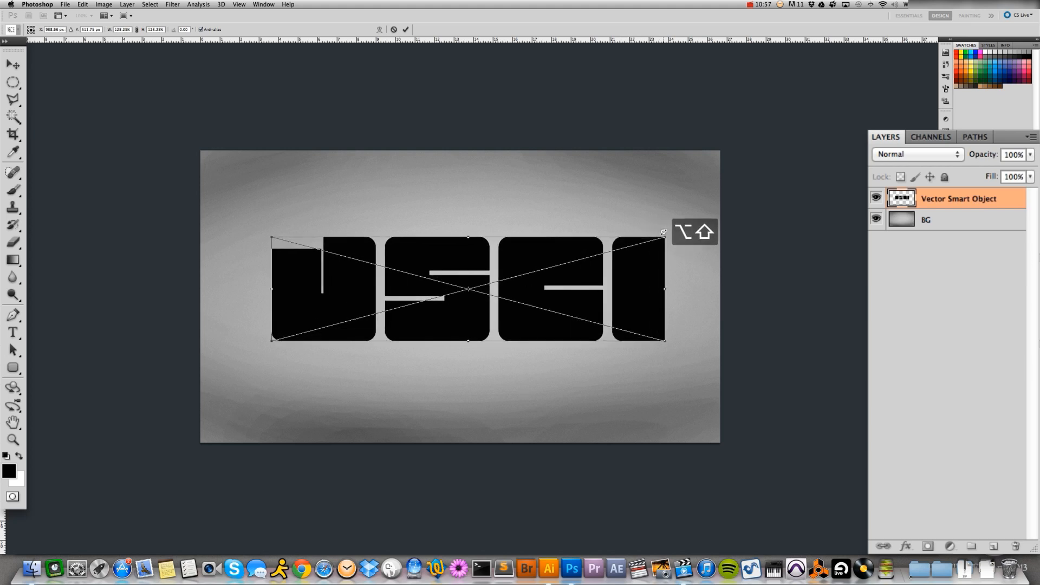
left_click_drag(661, 234, 657, 235)
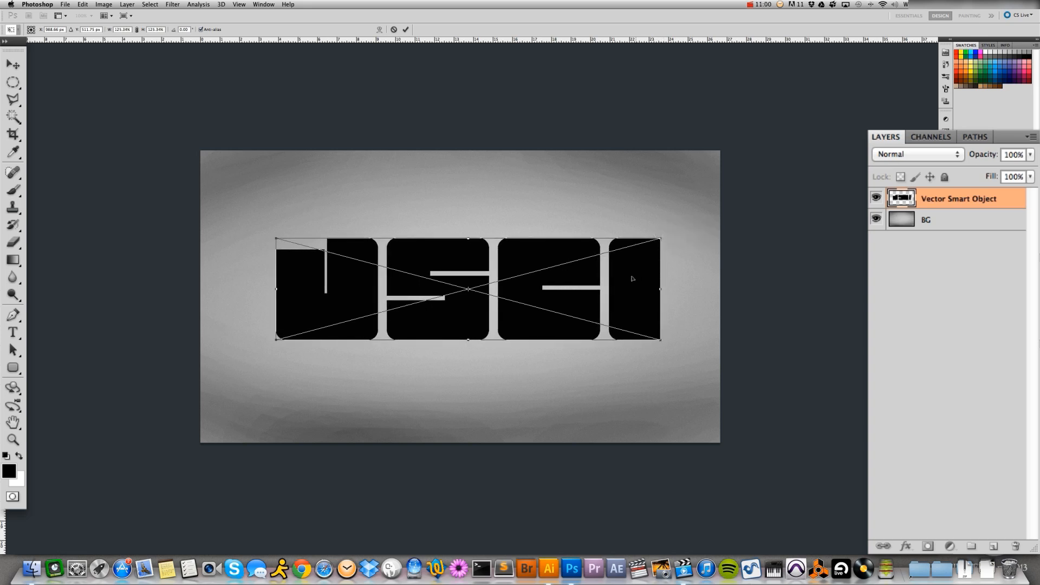
key("Return")
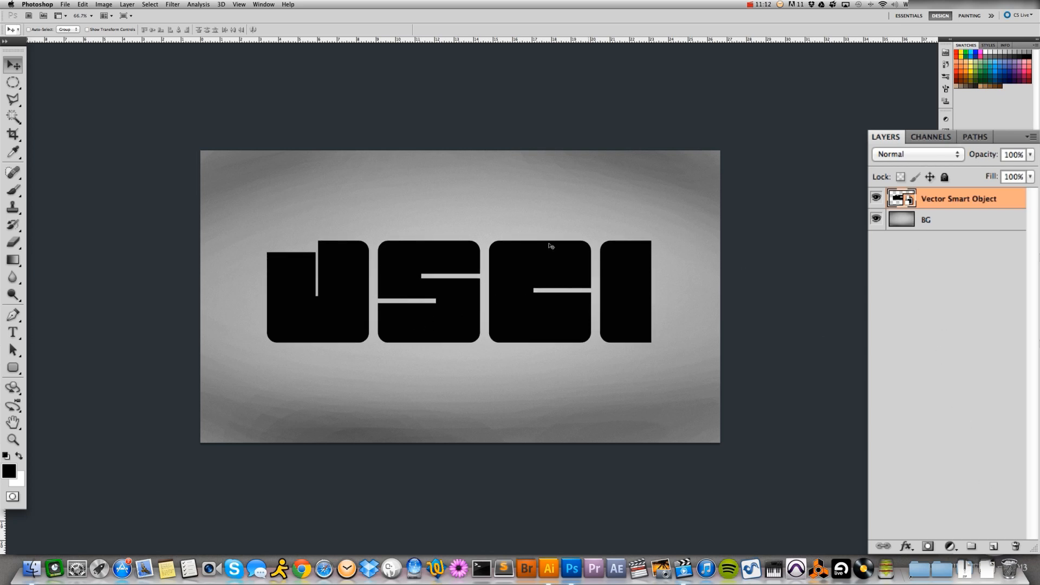
Place the image Fallen Angel.psd from the Fine Arts folder into the document
left_click(82, 4)
mouse_move(65, 5)
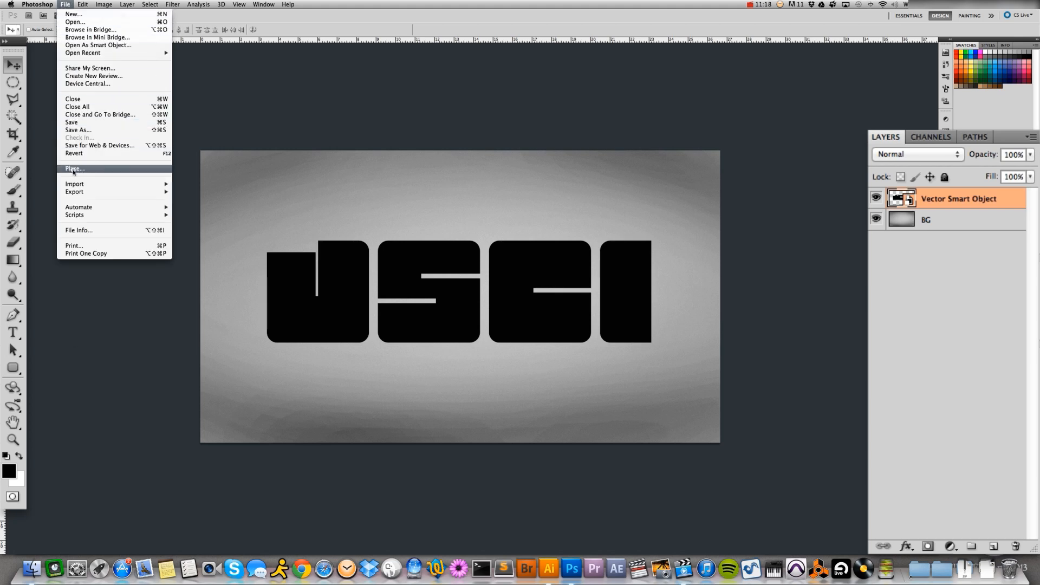
left_click(72, 170)
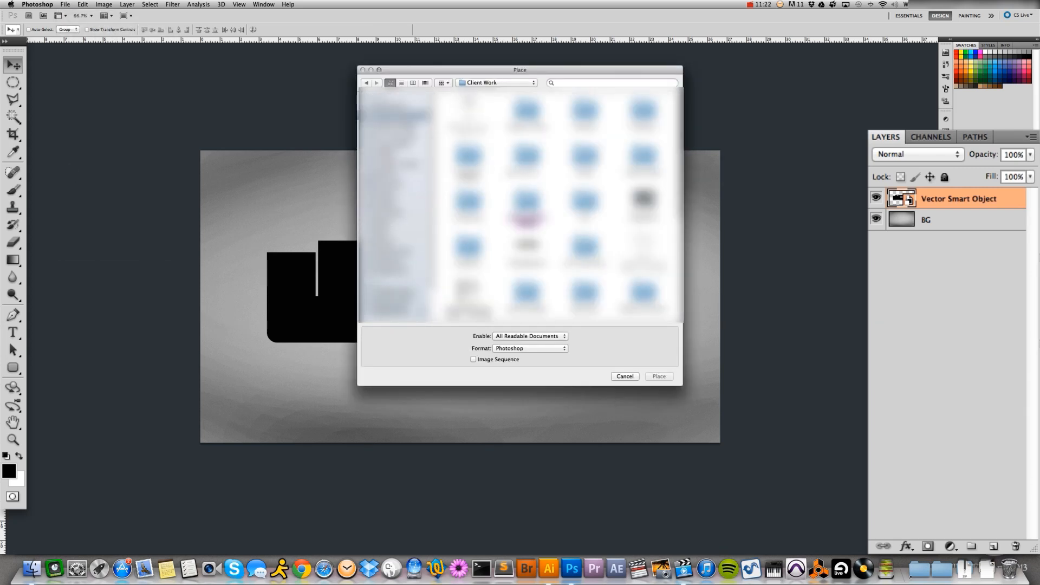
left_click(469, 248)
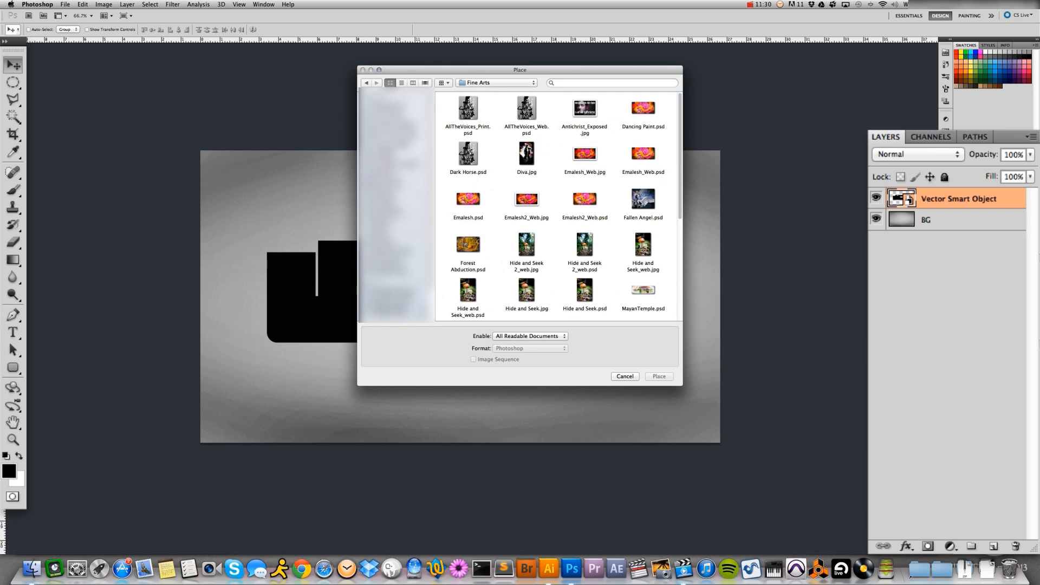
left_click(643, 200)
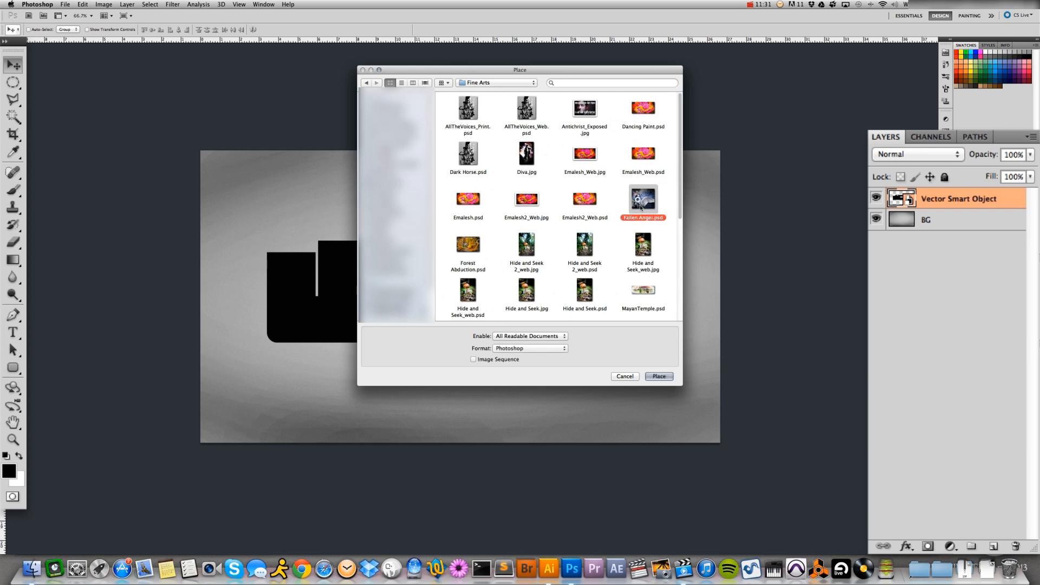
left_click(659, 376)
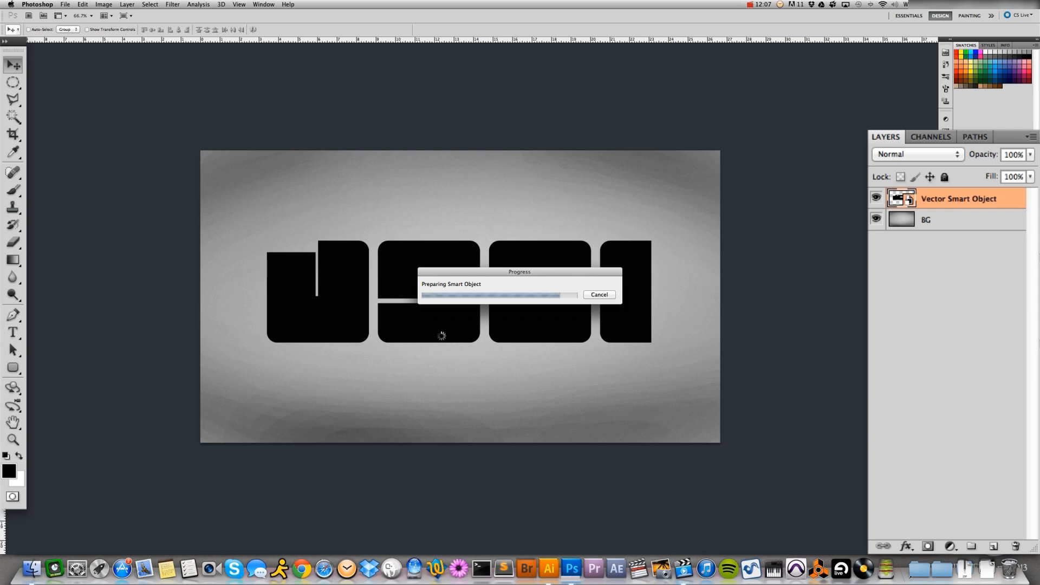
Enlarge the placed Fallen Angel image to about 130% so it covers the letters, and commit the transform
key("super+t")
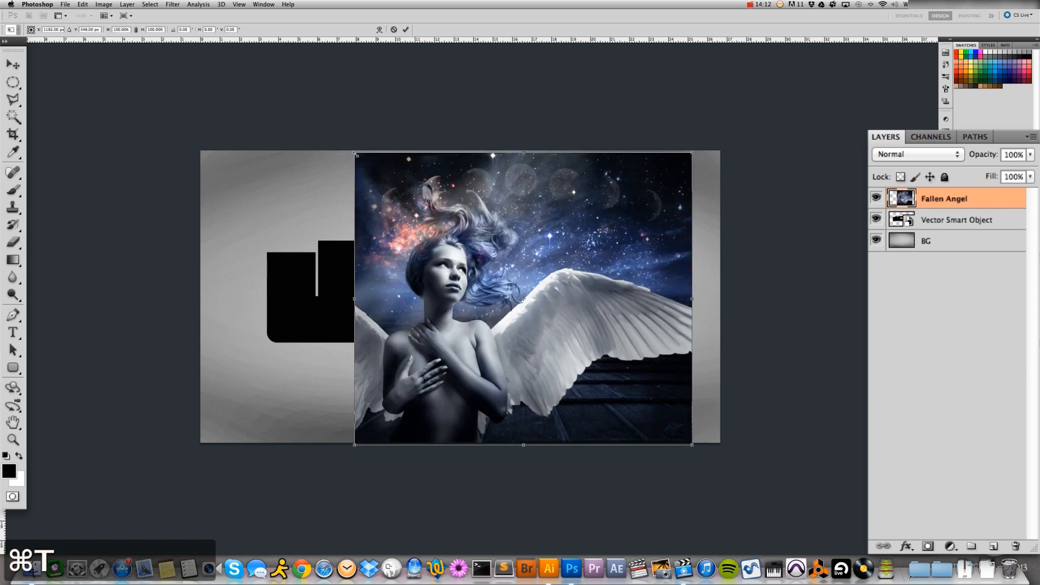
left_click_drag(355, 152, 236, 84)
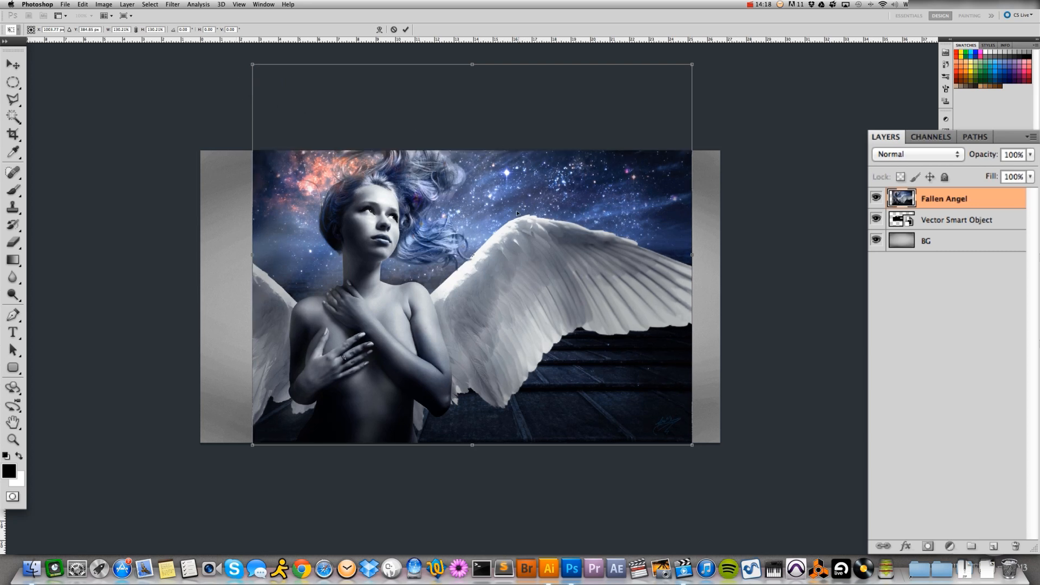
key("Return")
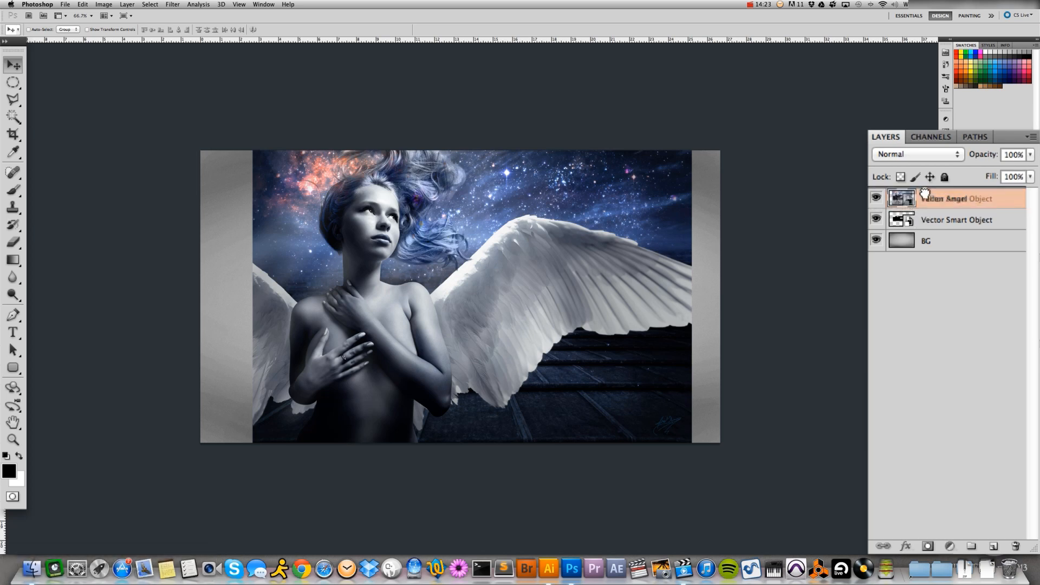
Move the letters' Vector Smart Object layer above the Fallen Angel layer
left_click_drag(925, 194, 926, 193)
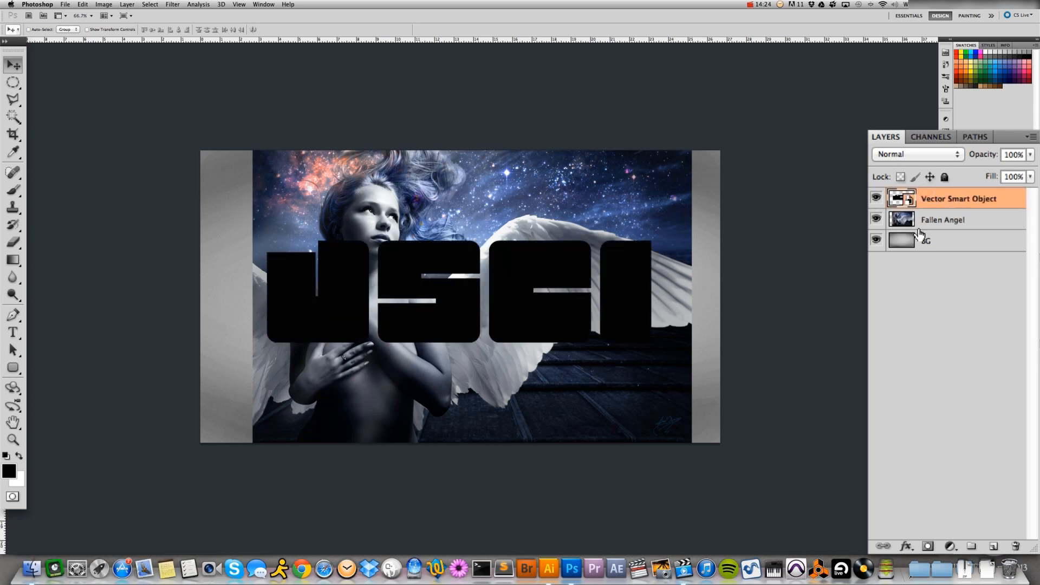
Flip the Fallen Angel layer horizontally and position it so the angel's face sits behind the letter C
left_click(947, 222)
left_click(82, 5)
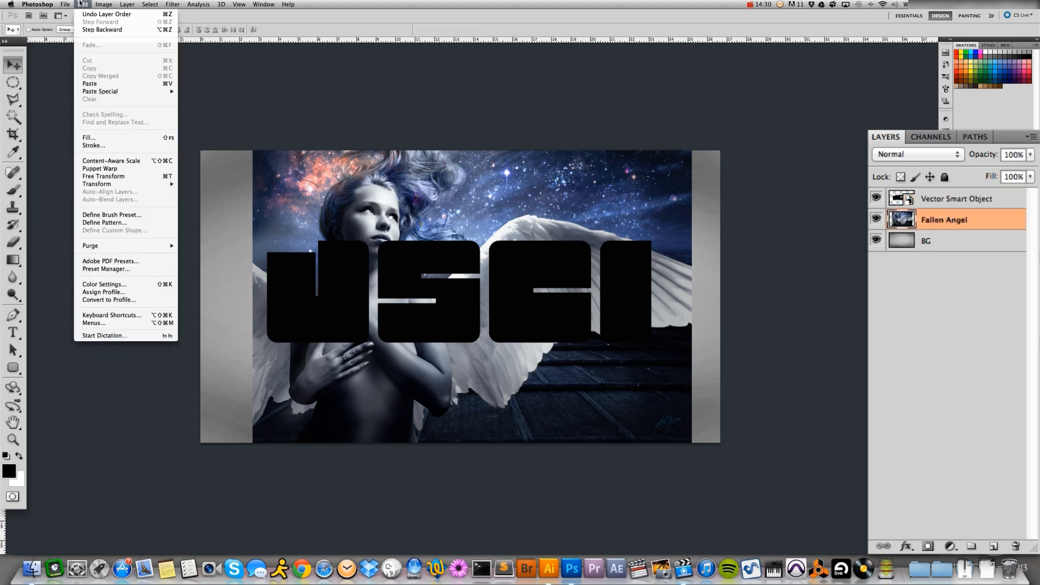
mouse_move(65, 4)
mouse_move(125, 184)
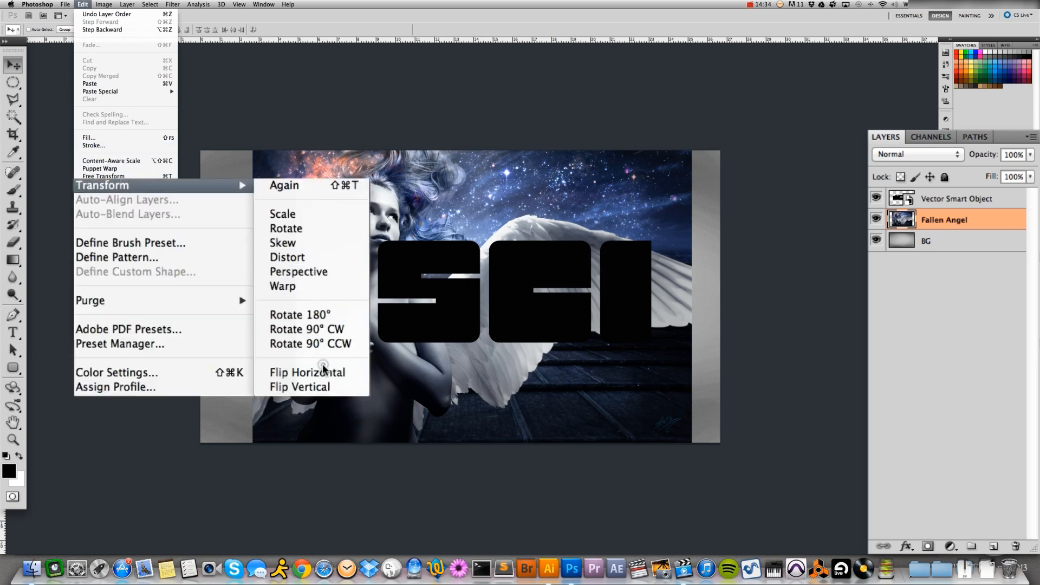
left_click(307, 372)
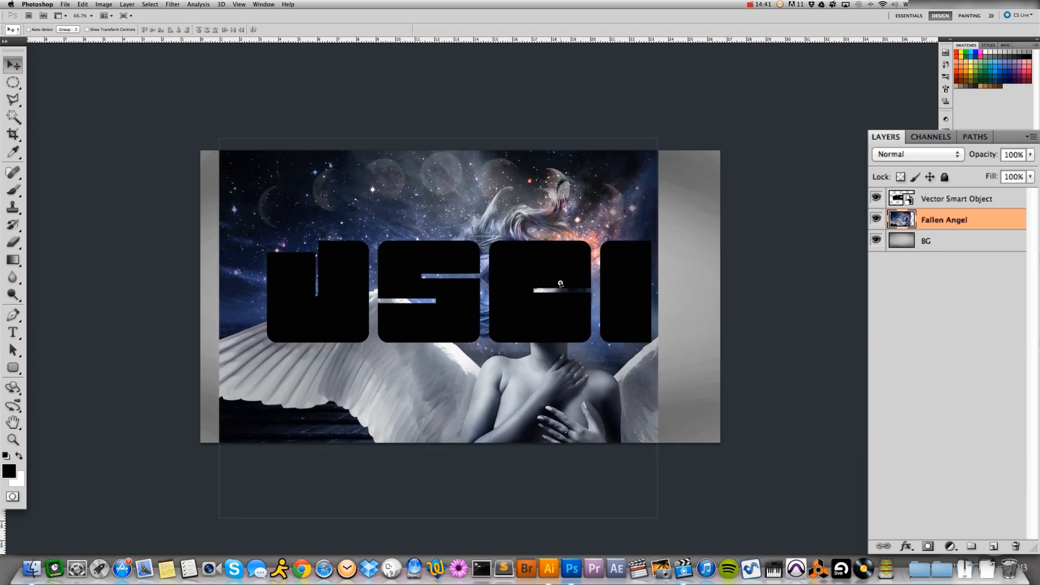
left_click_drag(561, 280, 559, 284)
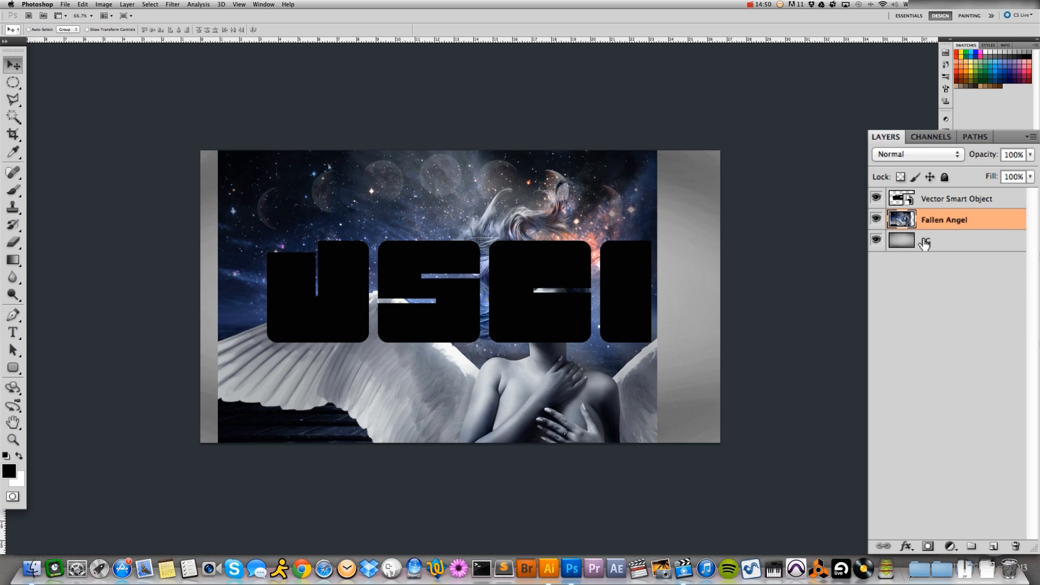
Load the Vector Smart Object letters as a selection, hide that layer, and mask the Fallen Angel layer with the selection
left_click(932, 200)
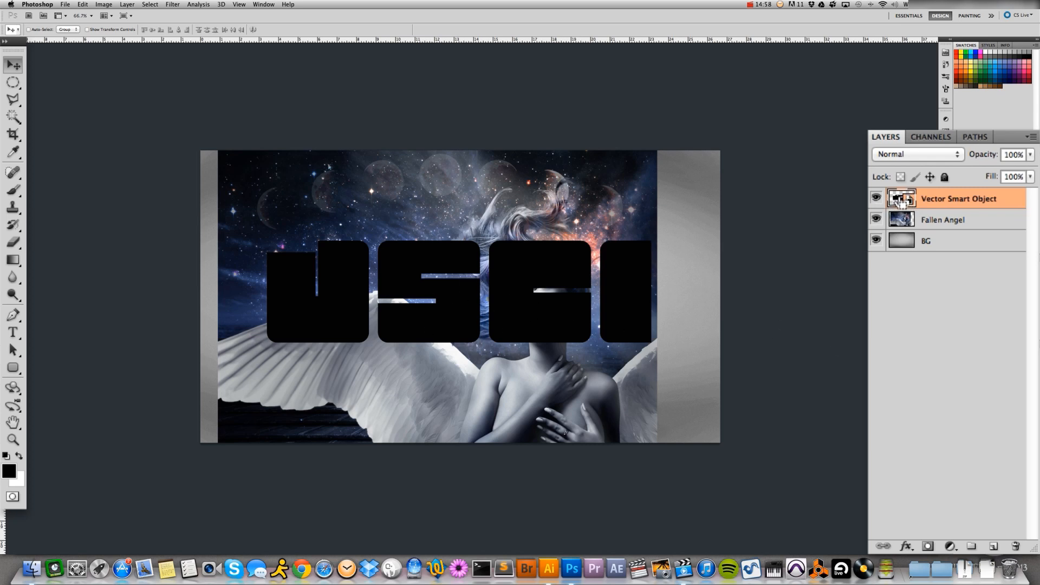
left_click(900, 202, "super")
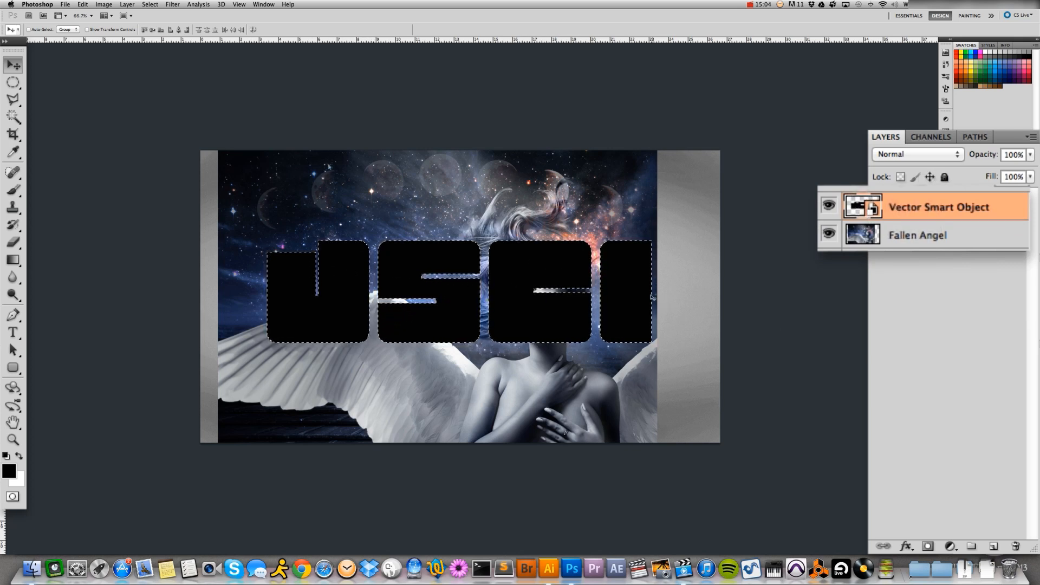
left_click(829, 209)
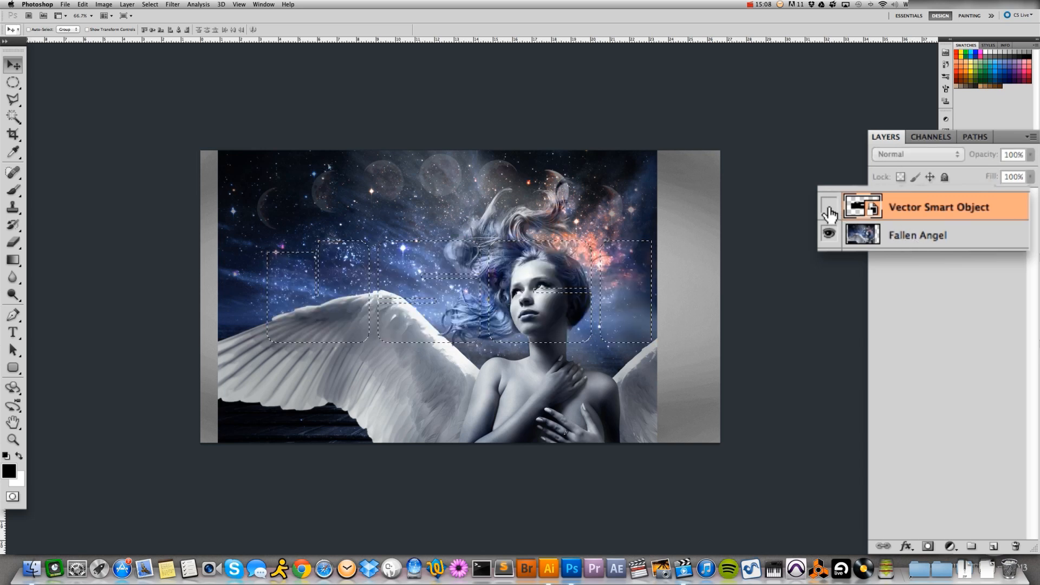
left_click(907, 238)
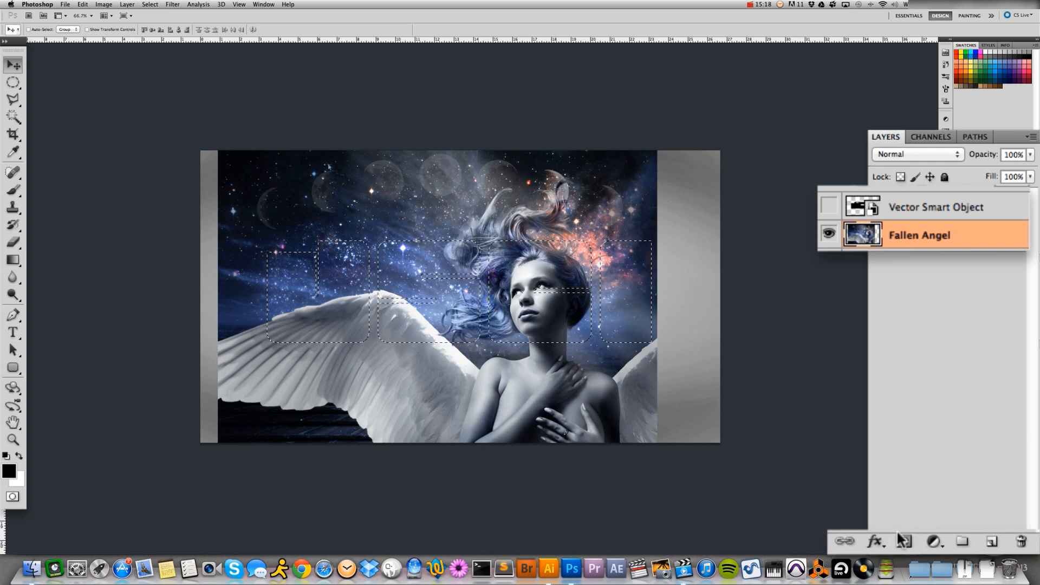
left_click(912, 546)
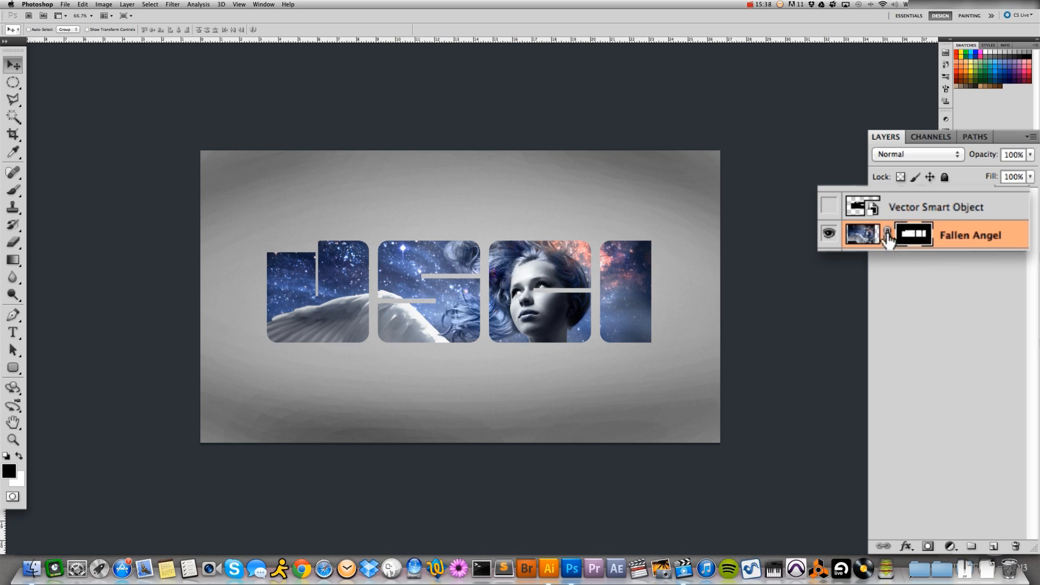
Unlink the layer mask from the Fallen Angel image and shift the image slightly within the letter shapes to frame the face
left_click(887, 233)
left_click(887, 233)
left_click(886, 232)
left_click(864, 233)
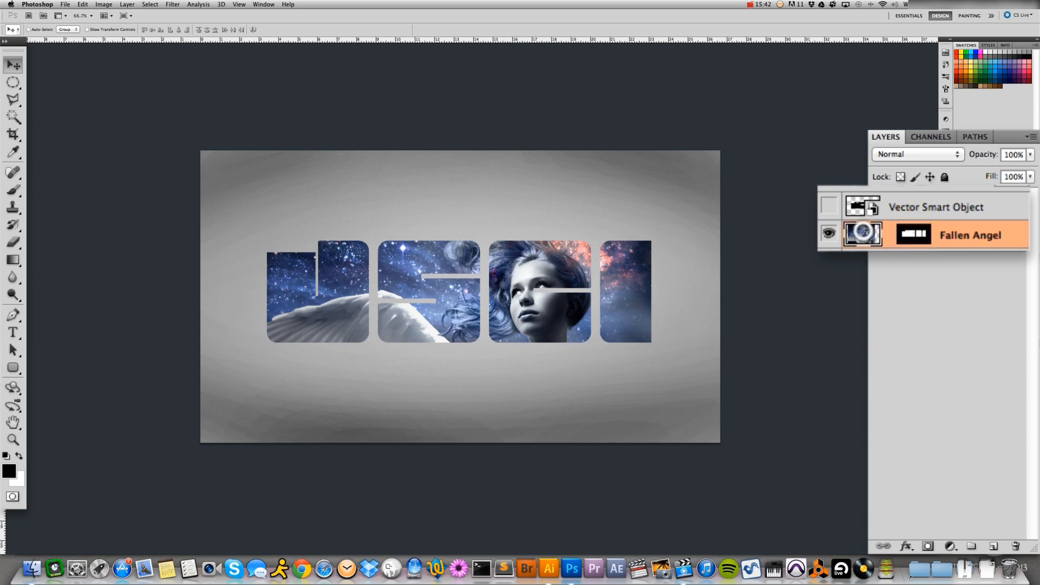
mouse_move(524, 315)
left_mouse_down()
mouse_move(560, 317)
mouse_move(505, 318)
mouse_move(549, 330)
mouse_move(535, 326)
left_mouse_up()
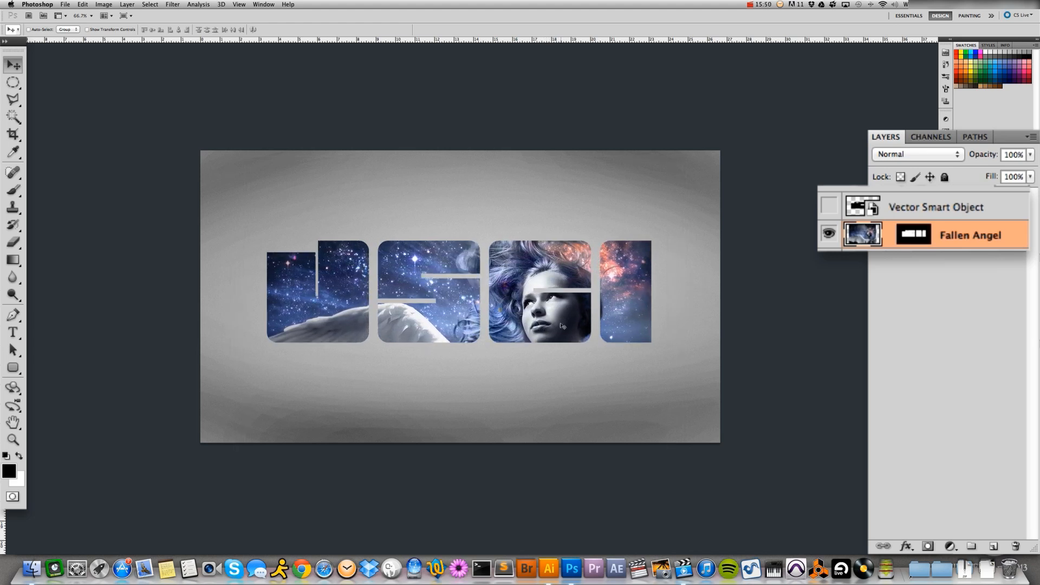
Relink the Fallen Angel image to its mask, try moving both together, and undo the move
left_click(890, 235)
left_click_drag(536, 314, 540, 292)
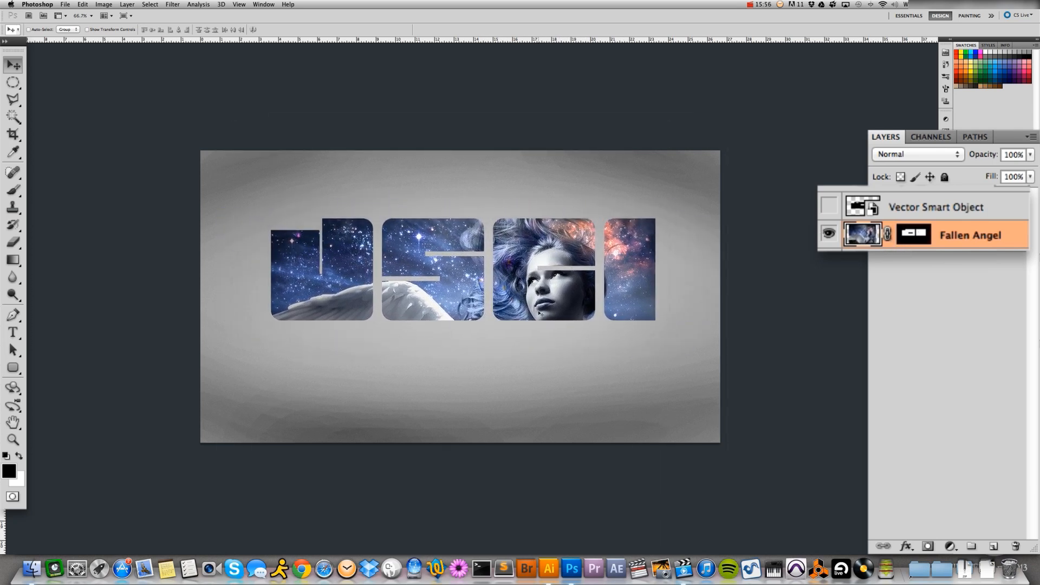
key("super+z")
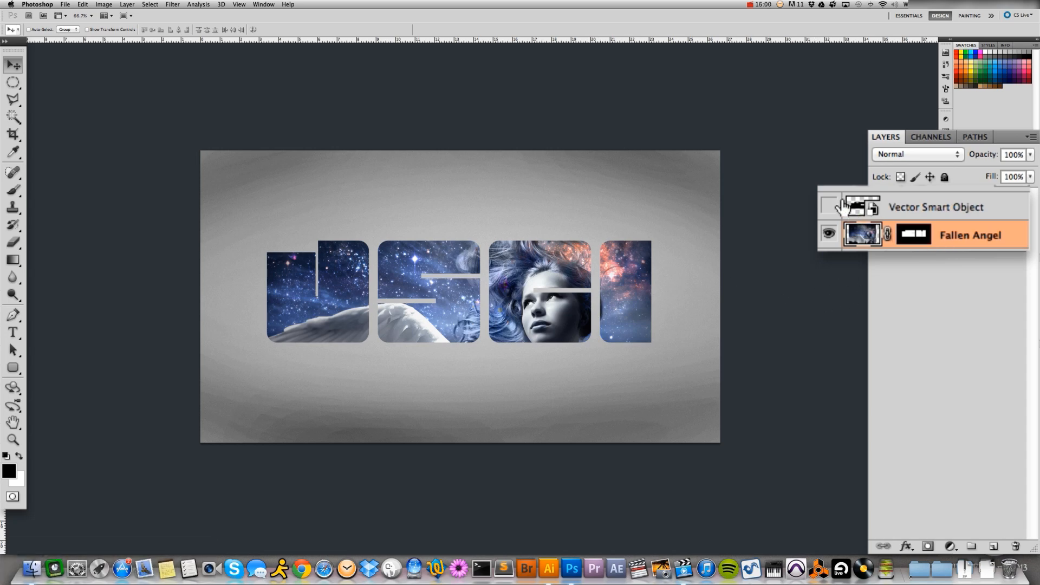
Show the Vector Smart Object letters layer again and move it below the Fallen Angel layer
left_click(830, 204)
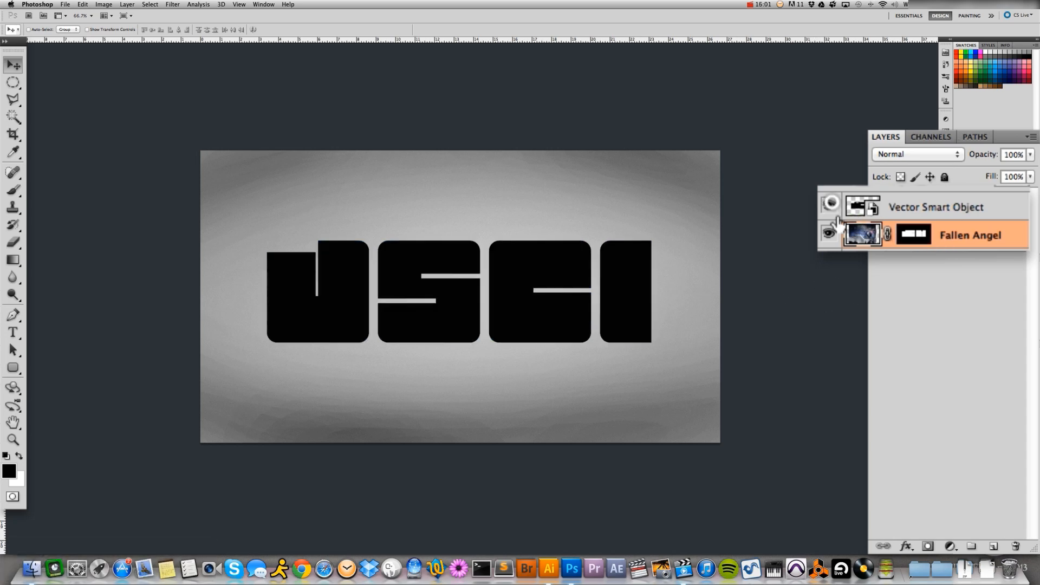
left_click(916, 207)
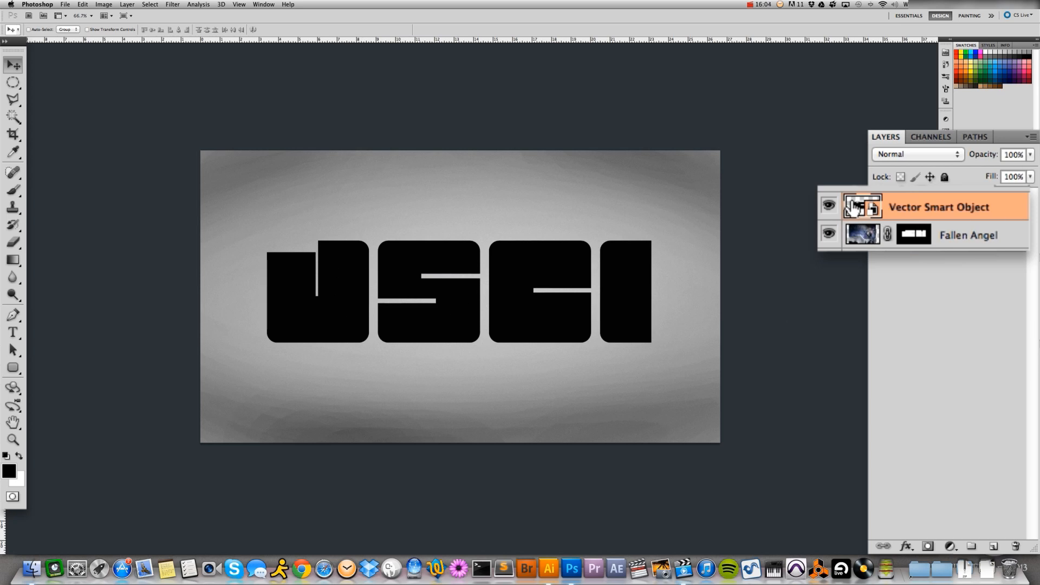
left_click_drag(851, 209, 856, 237)
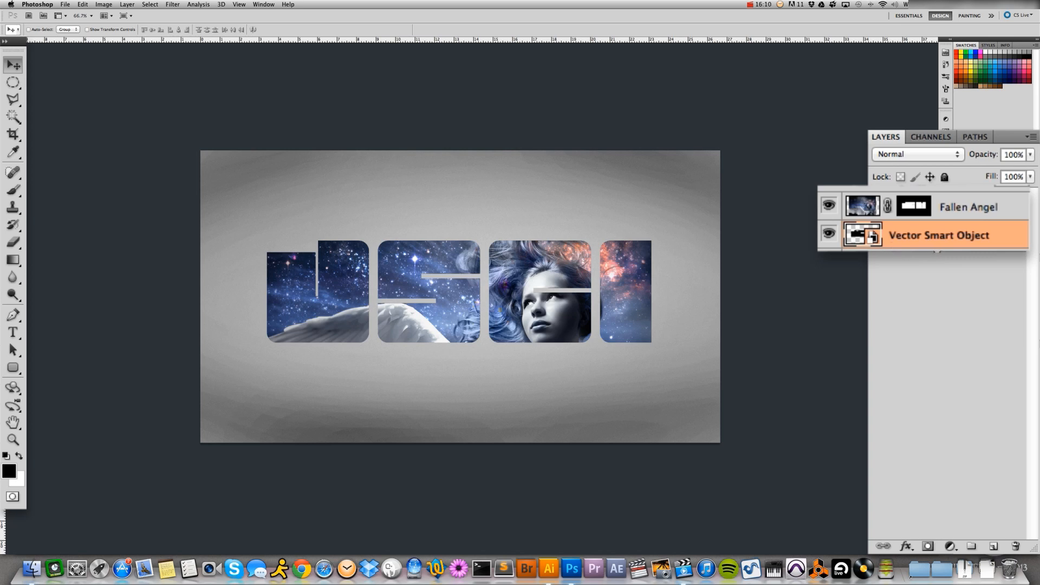
Nudge the black letters slightly down and to the right so a thin dark edge shows behind the image-filled letters
left_click(16, 67)
key("Down")
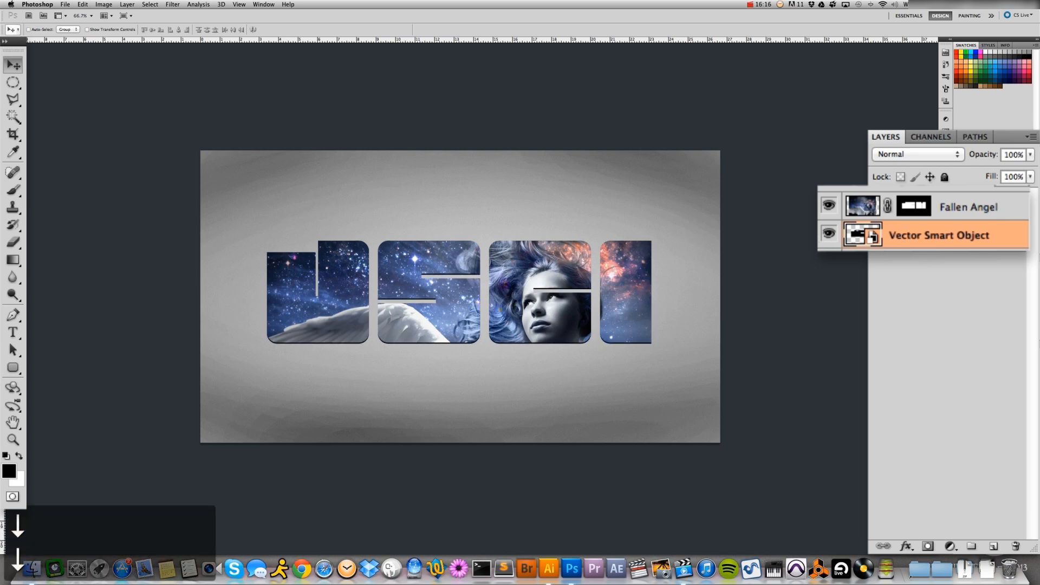
key("Right")
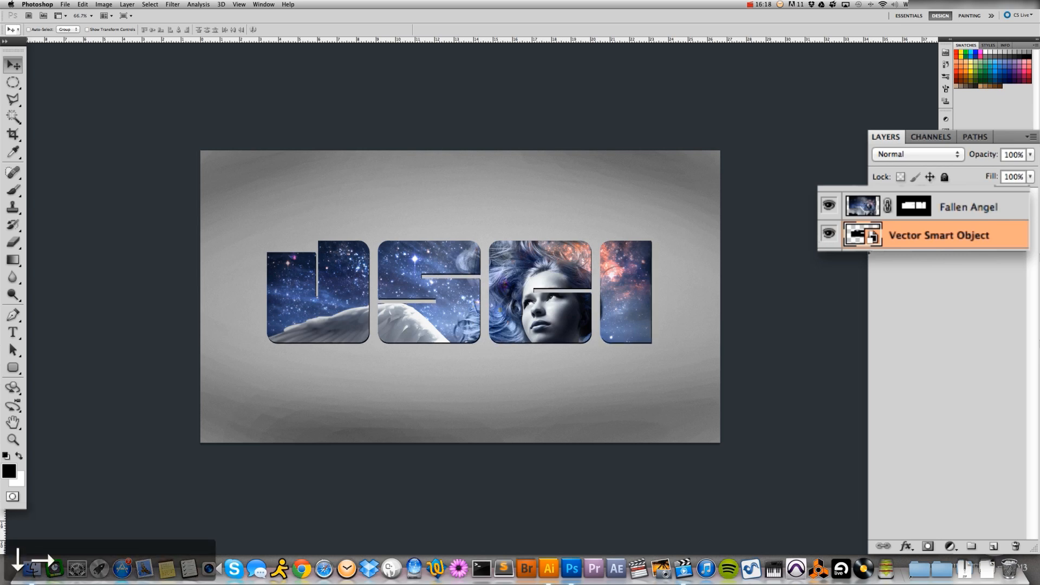
key("Up")
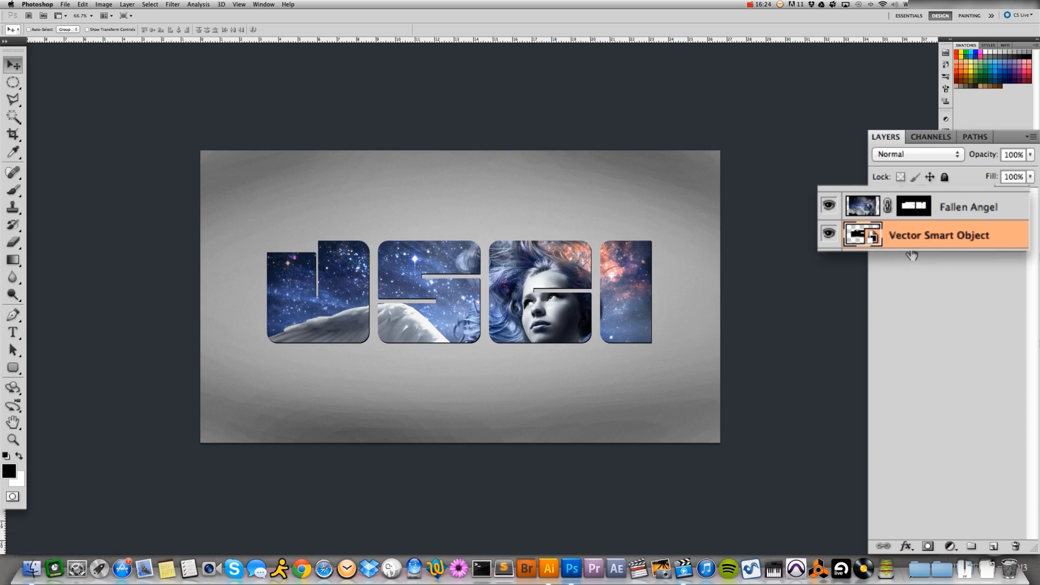
Duplicate the black letters layer, give the copy a near-white Color Overlay (#fefefe), and collapse its effects list
key("super+j")
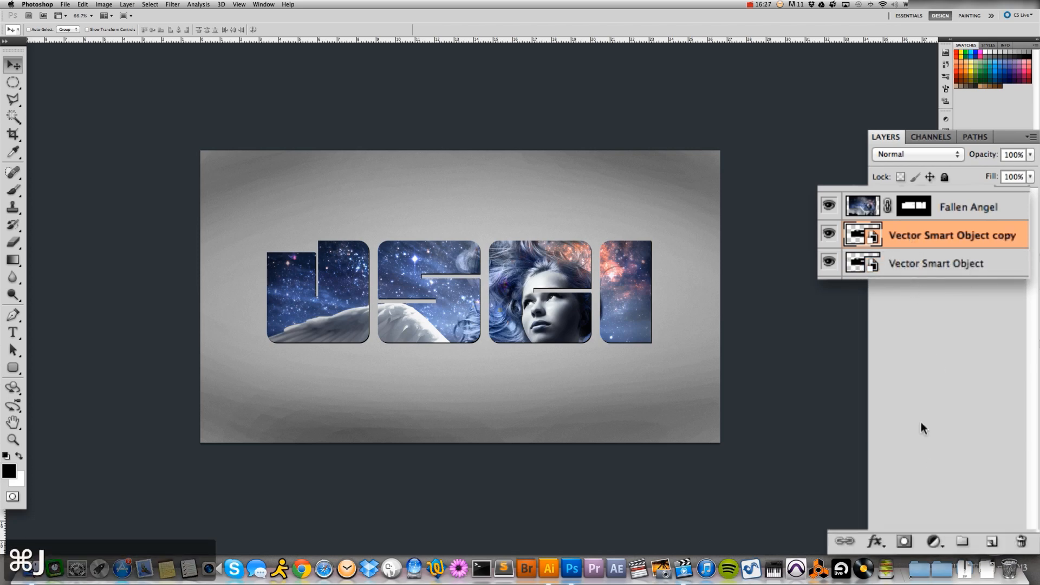
left_click(875, 541)
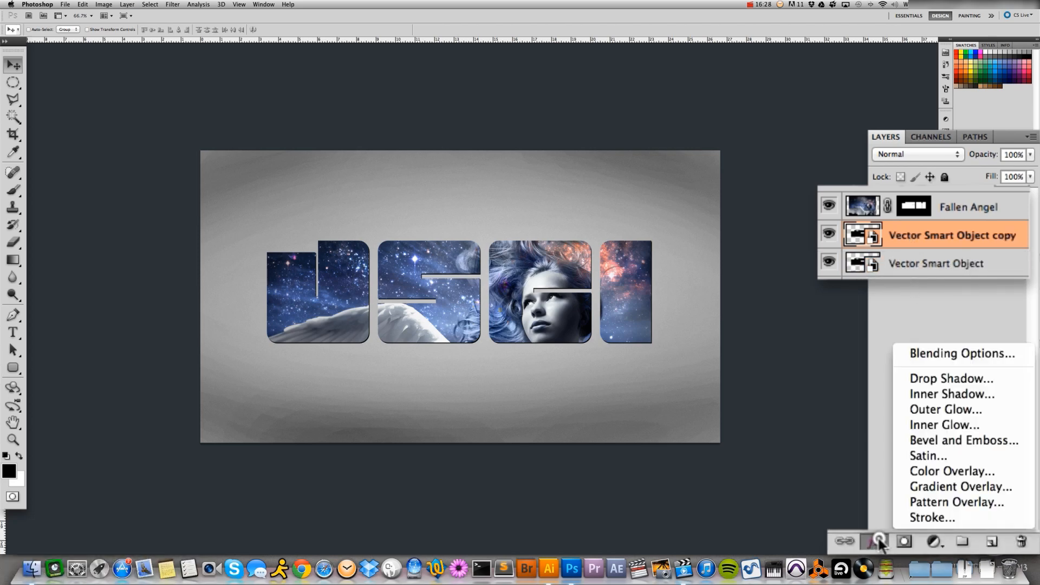
left_click(927, 474)
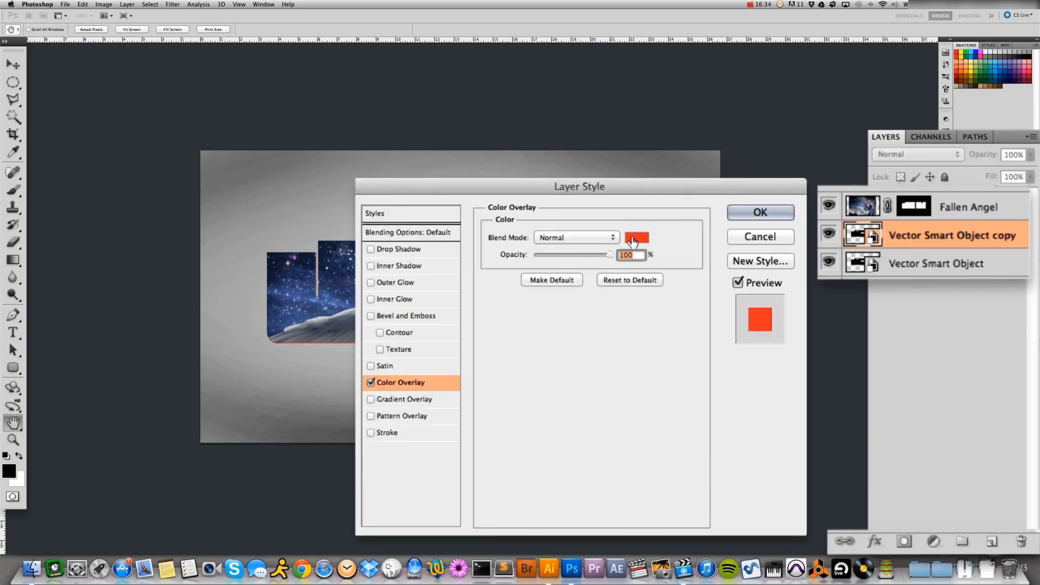
left_click(636, 237)
left_click_drag(221, 286, 189, 270)
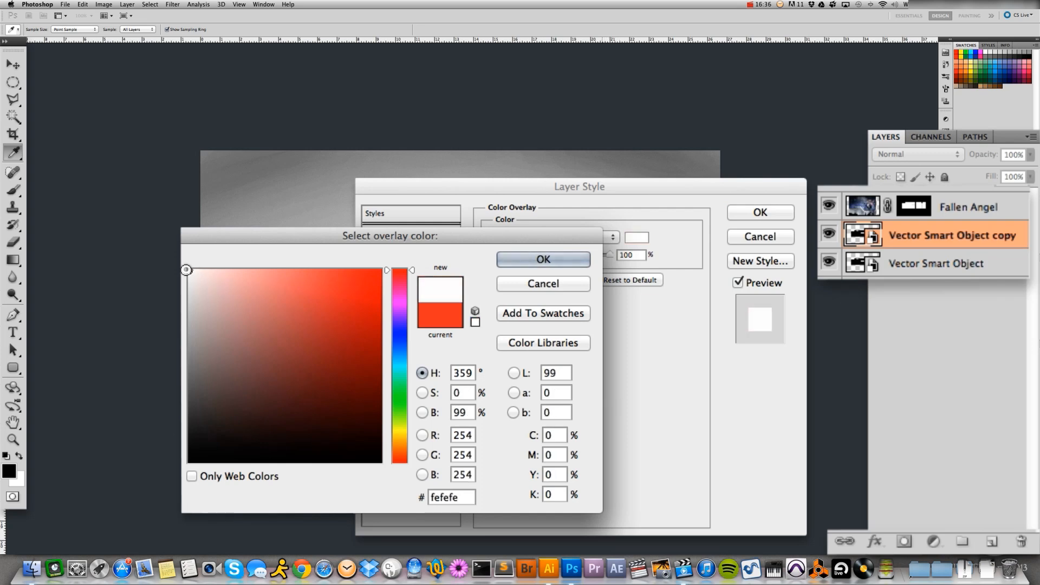
left_click(539, 261)
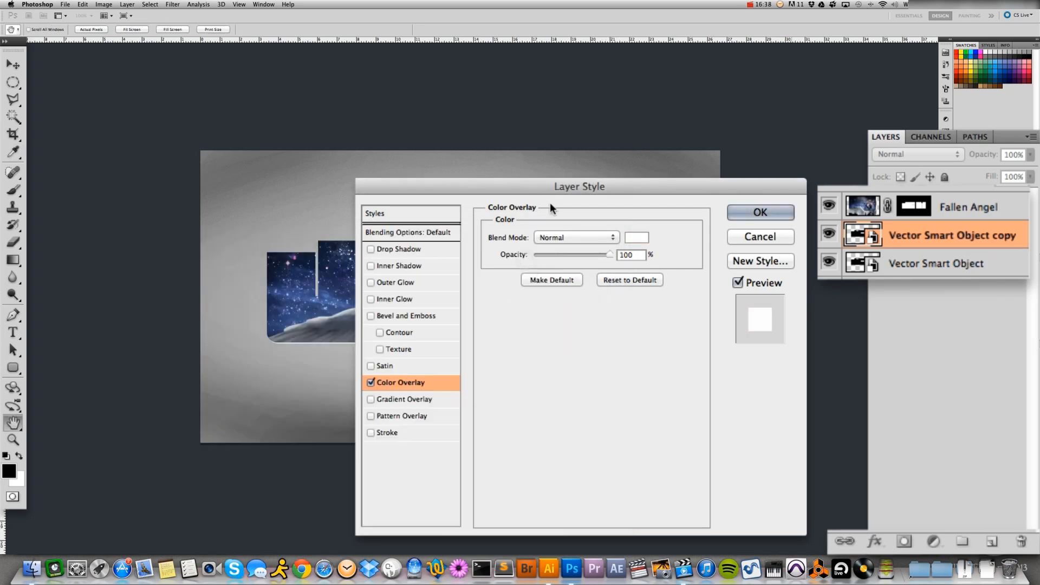
left_click(760, 213)
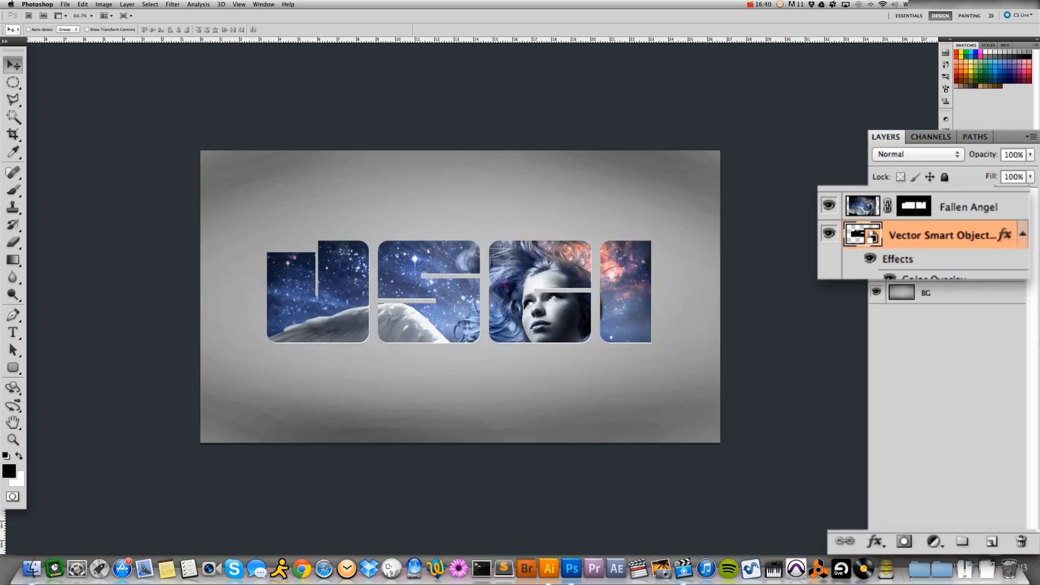
left_click(1023, 235)
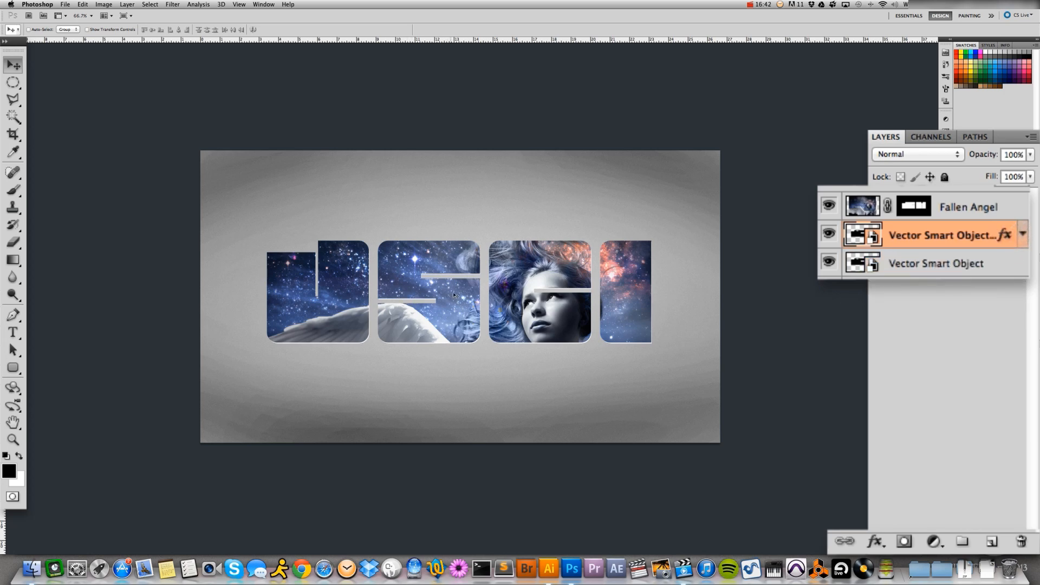
Nudge the white letters copy up and to the left to form a thin highlight along the letters' upper-left edges
key("Up")
key("Up")
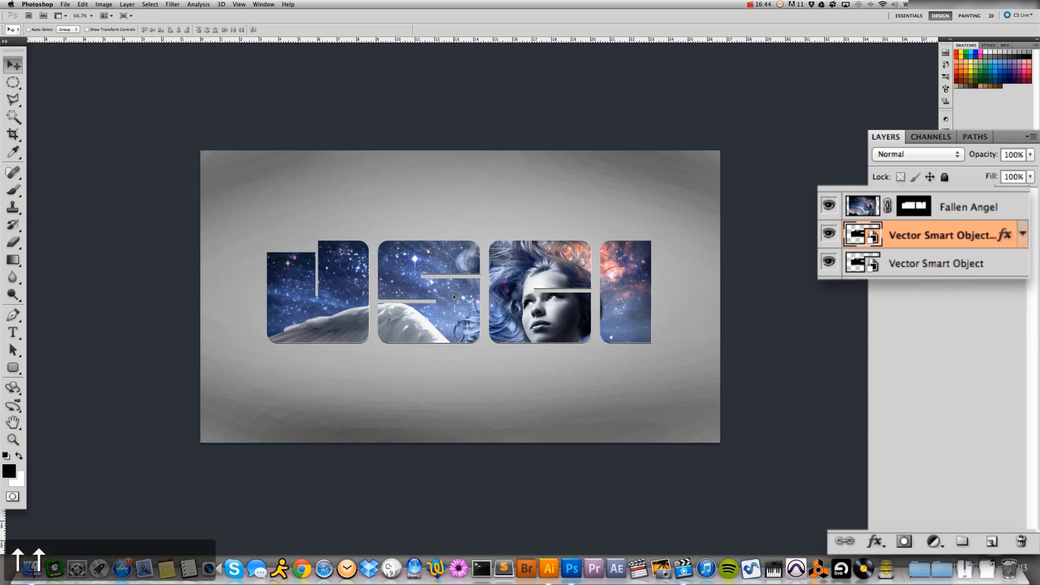
key("Left")
key("Left")
key("Up")
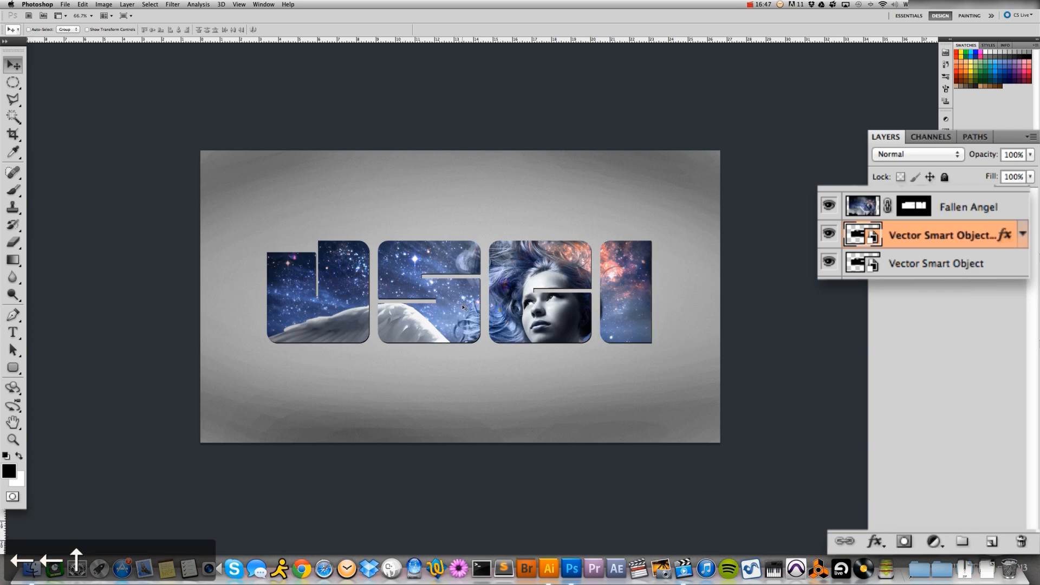
key("Up")
key("Up")
key("Up")
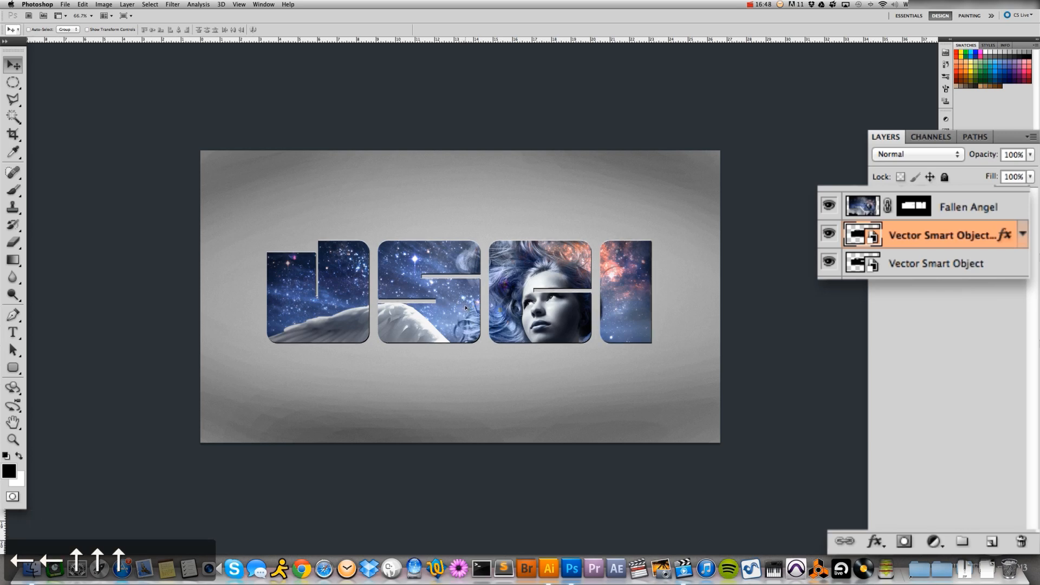
key("Left")
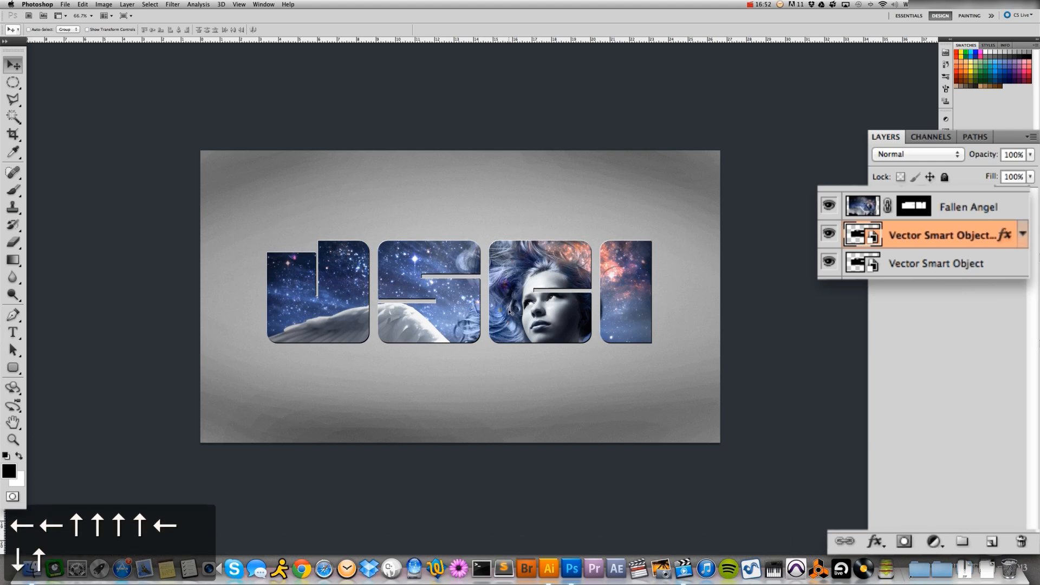
key("Down")
key("Up")
key("Up")
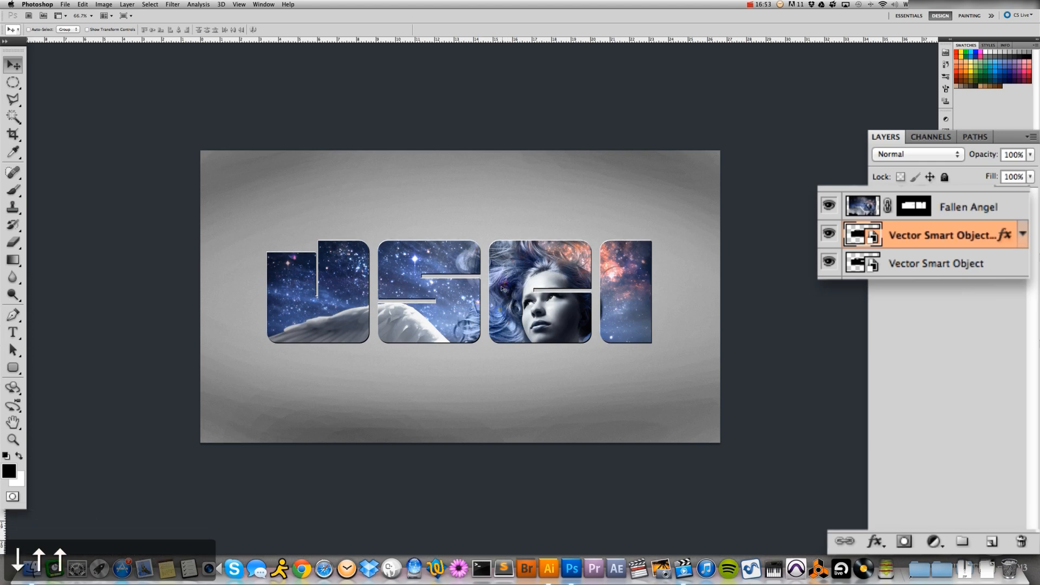
key("Down")
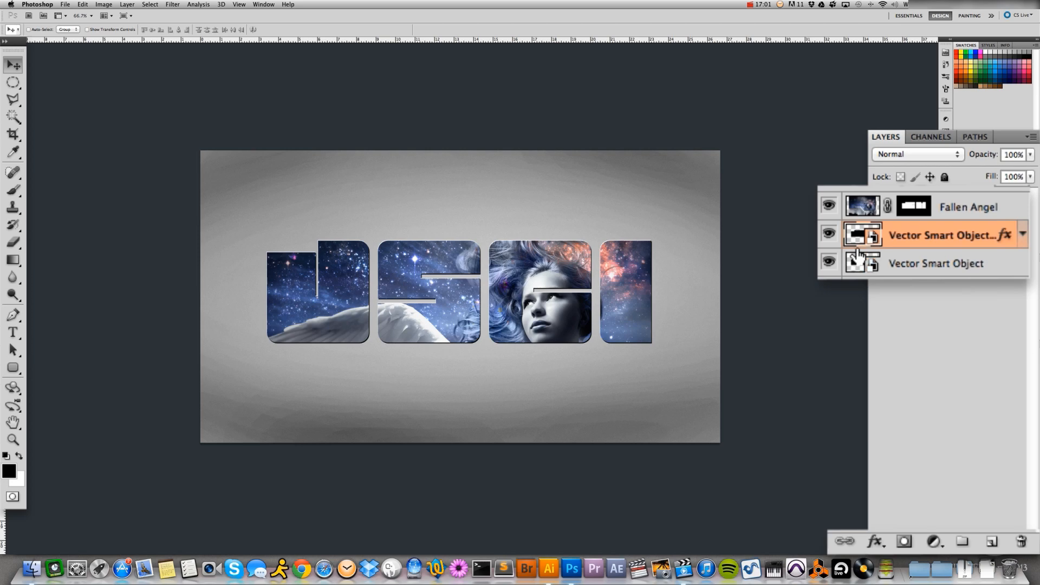
Hide both letter layers, try a Bevel and Emboss style on the Fallen Angel layer, discard it, and show the letter layers again
left_click(829, 234)
left_click(828, 261)
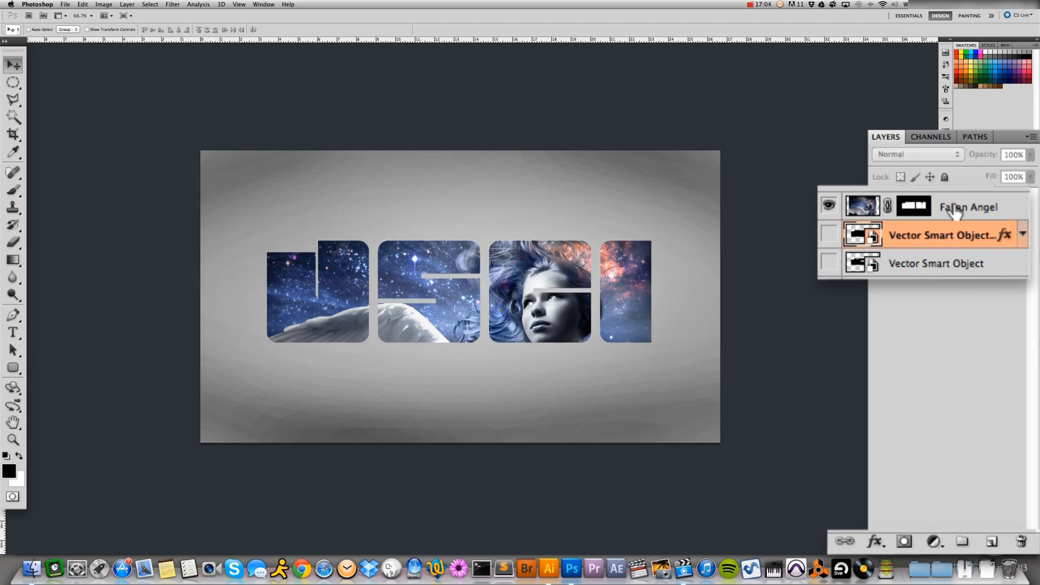
left_click(955, 206)
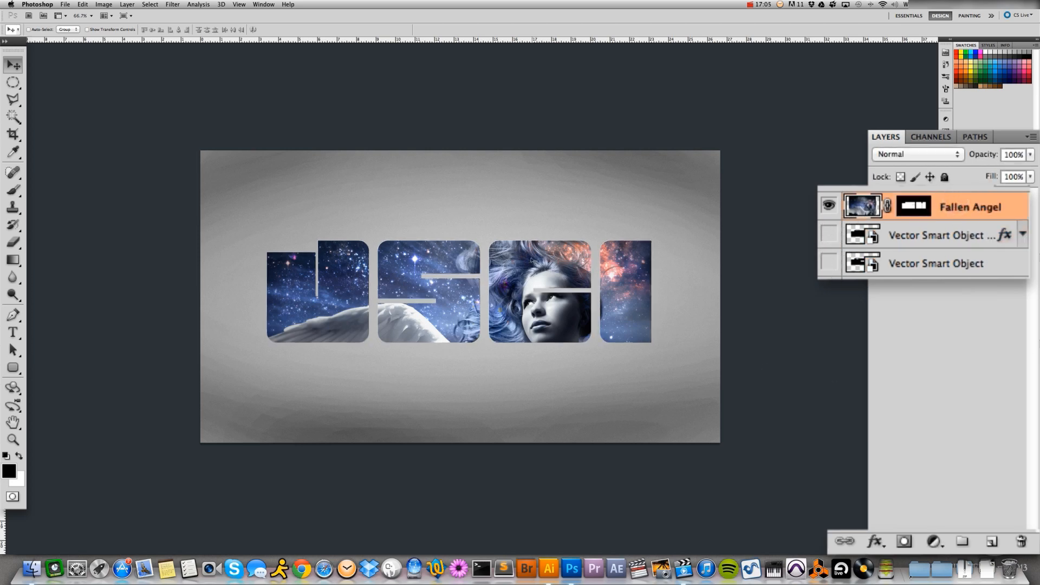
left_click(876, 541)
left_click(876, 541)
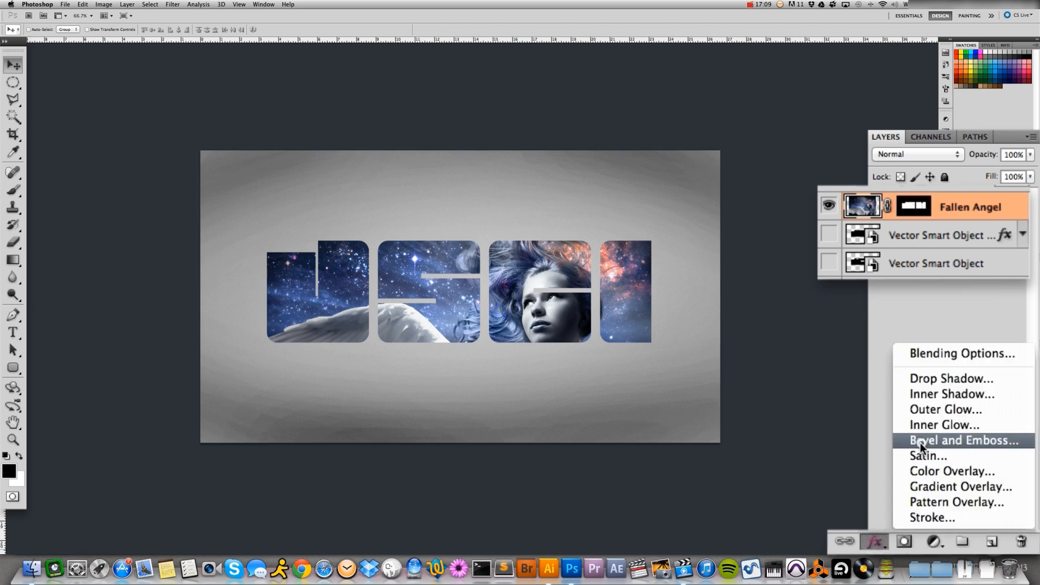
left_click(921, 442)
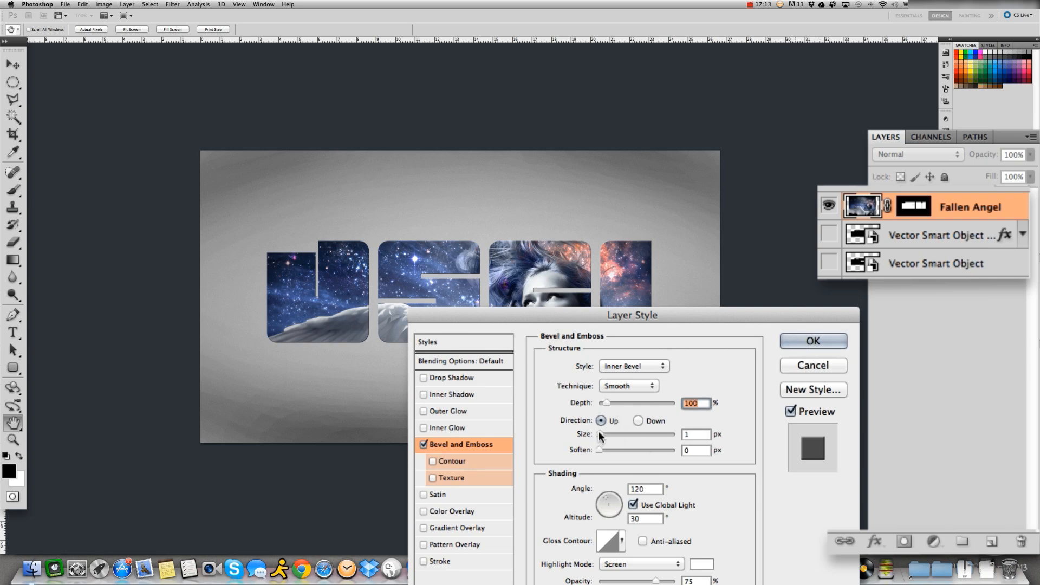
left_click_drag(599, 434, 604, 435)
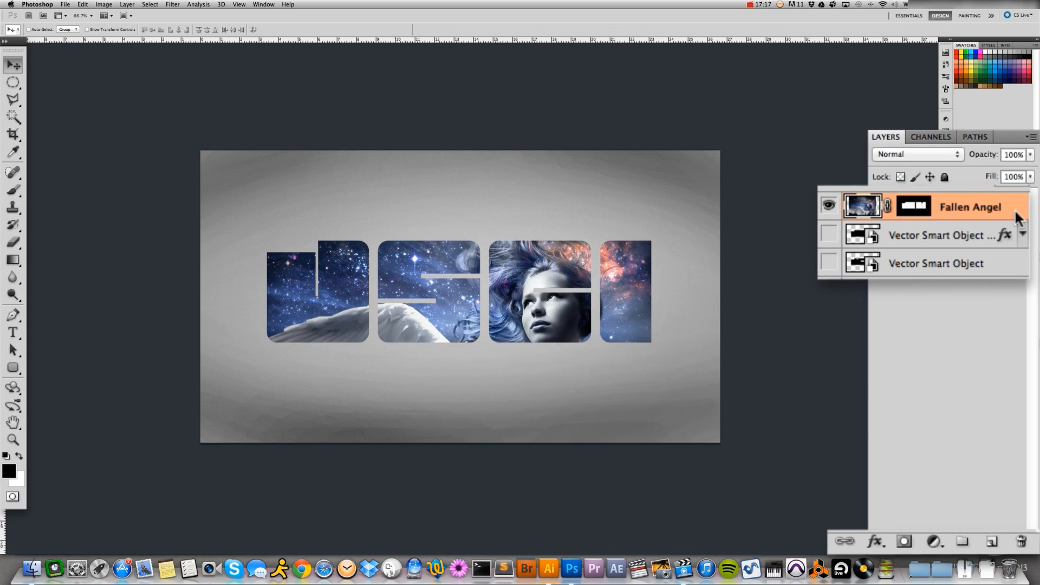
left_click(829, 234)
left_click(829, 263)
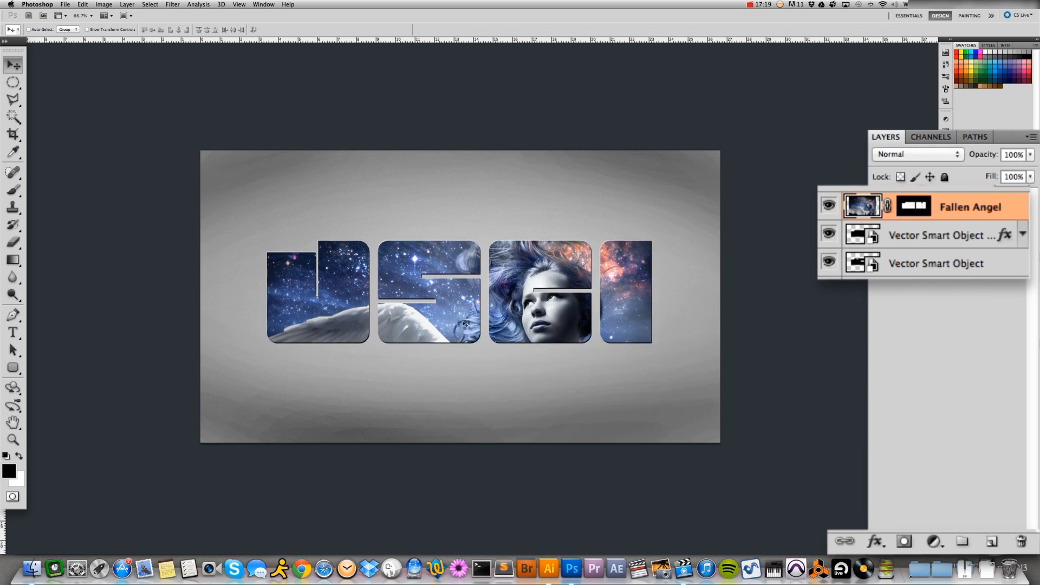
Rename the lower Vector Smart Object letters layer as Black and its copy with the colour overlay as White
left_click(941, 265)
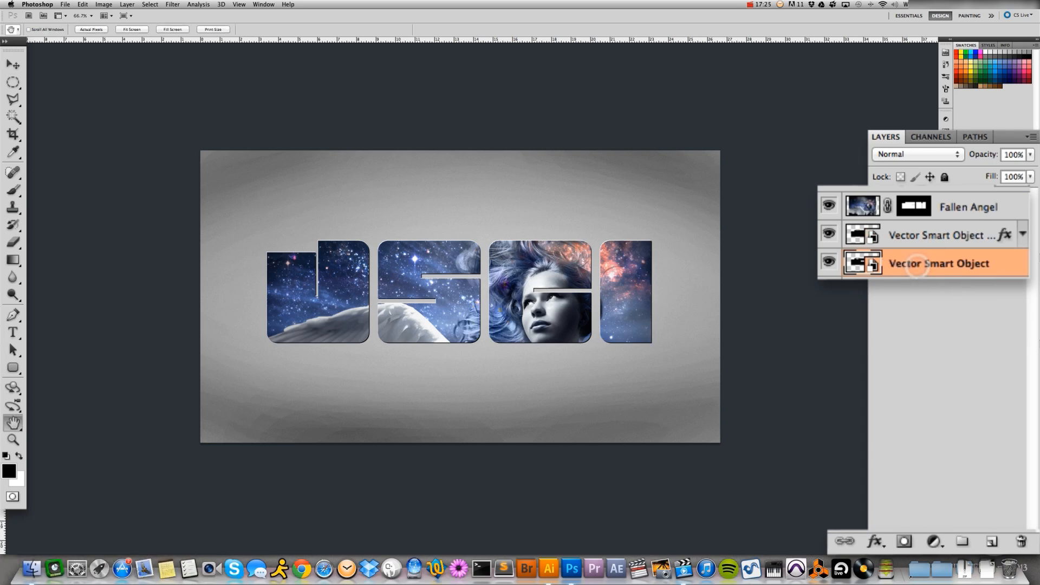
double_click(917, 265)
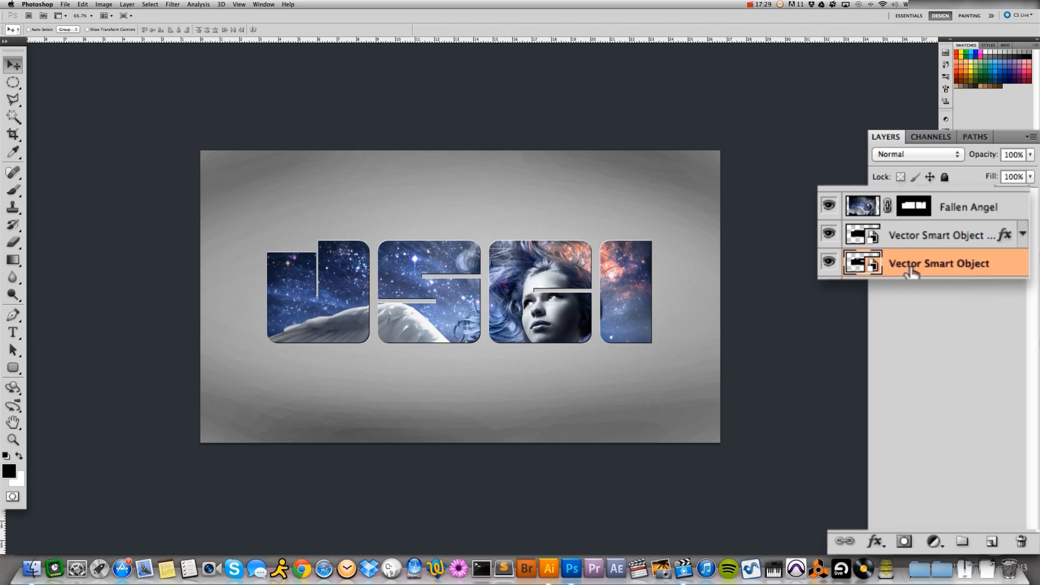
double_click(939, 263)
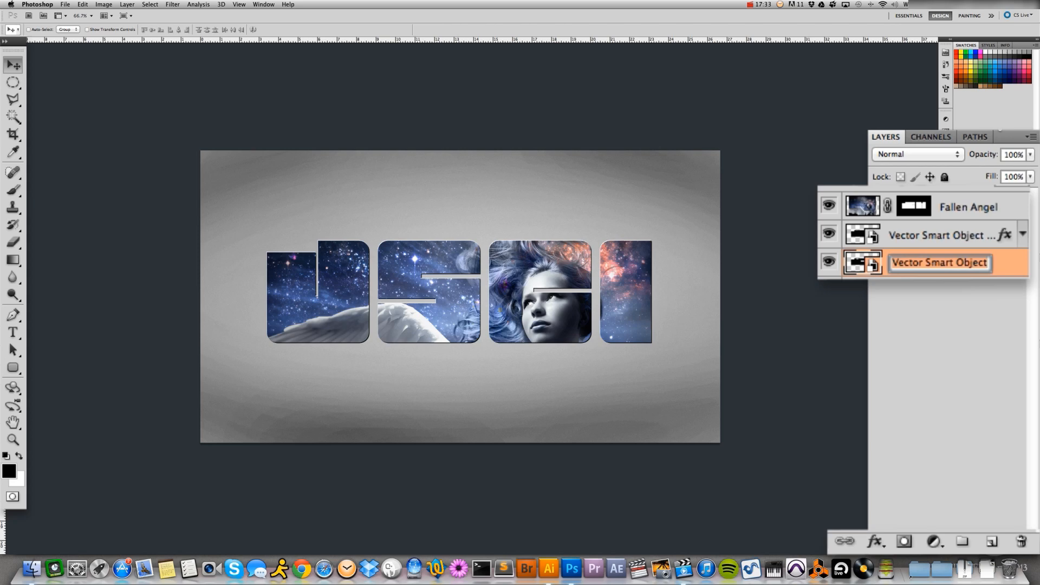
type("Black")
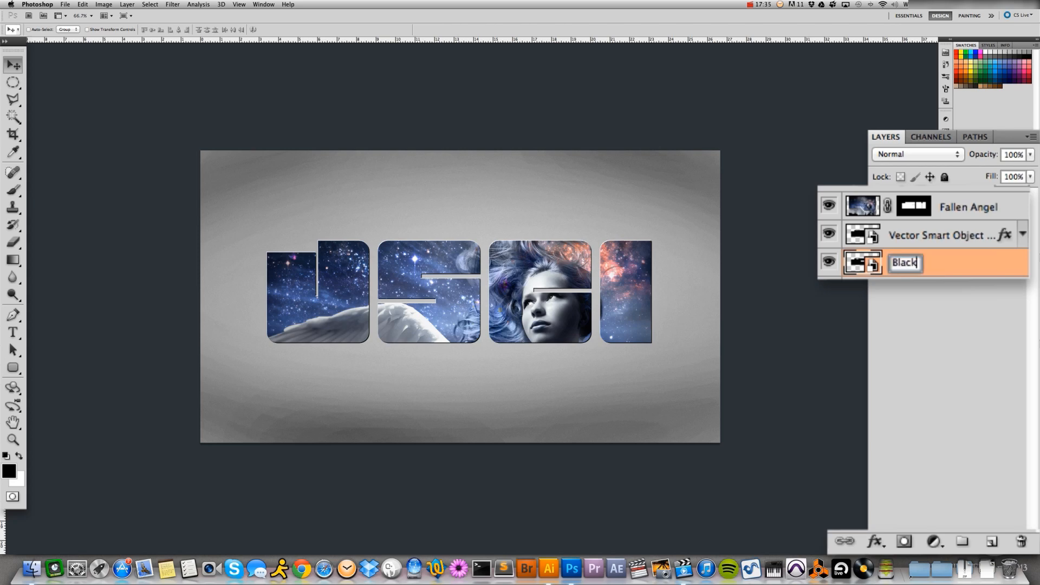
key("Return")
double_click(905, 237)
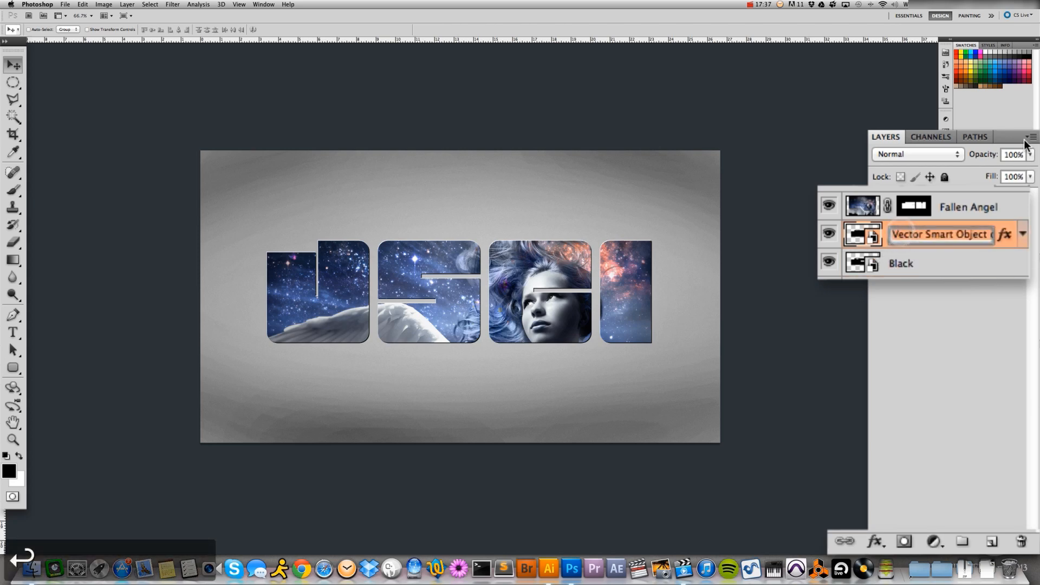
type("White")
key("Return")
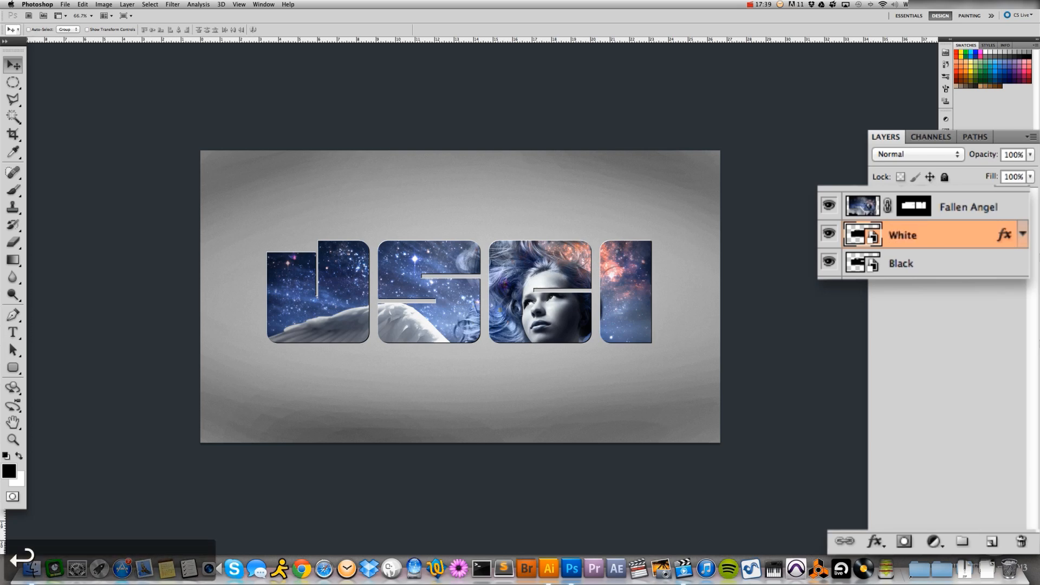
Add a Drop Shadow to the Black layer with 61% opacity, 19 px distance and 32 px size
left_click(985, 263)
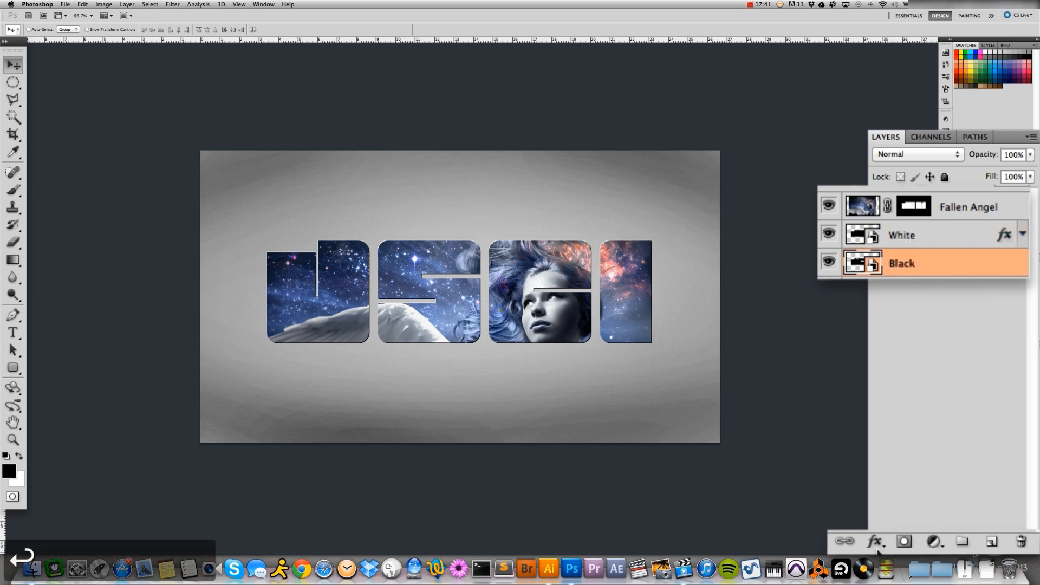
left_click(875, 543)
left_click(919, 378)
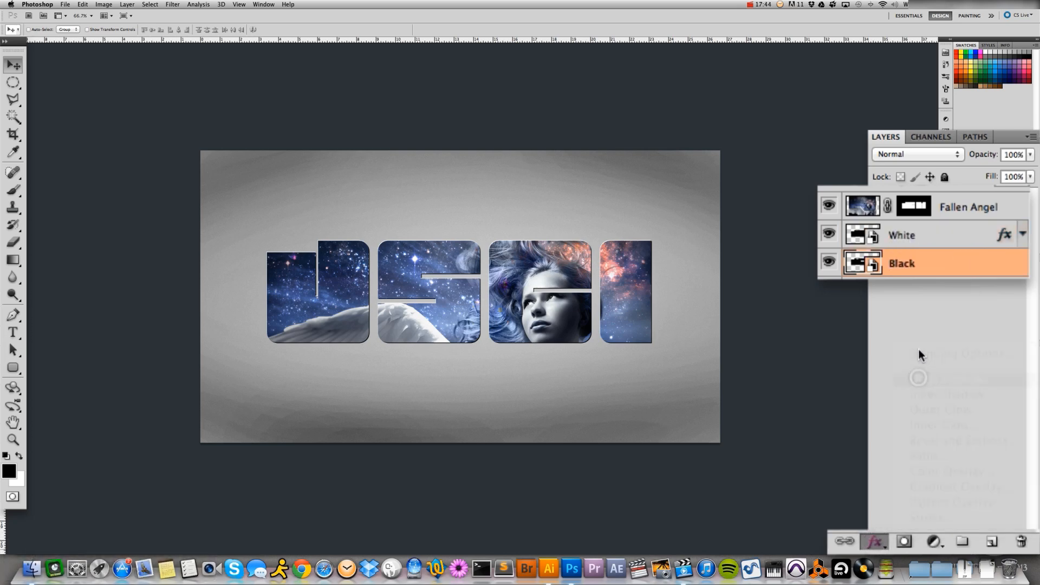
left_click_drag(588, 429, 588, 428)
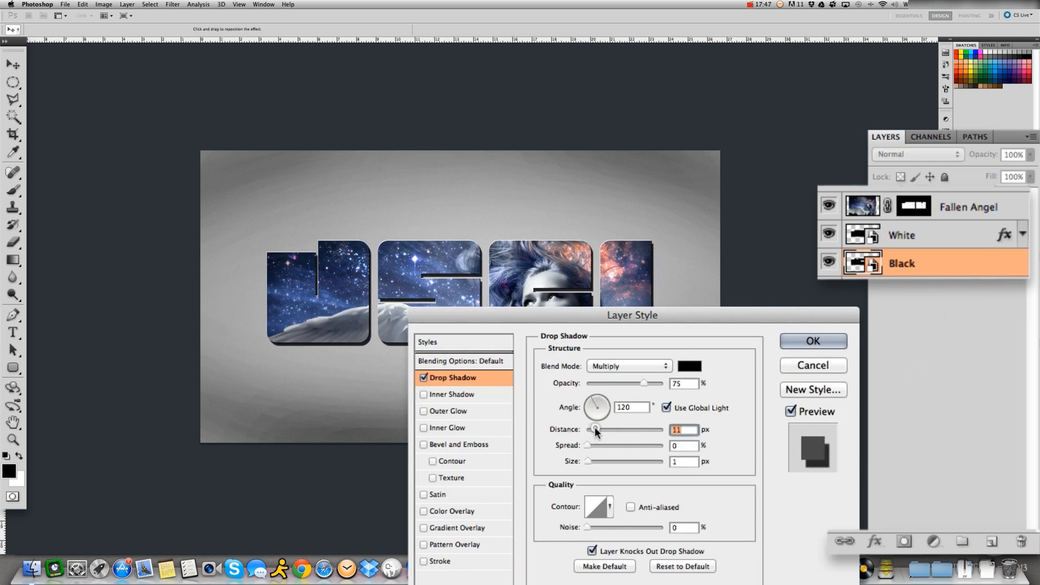
left_click_drag(594, 428, 601, 427)
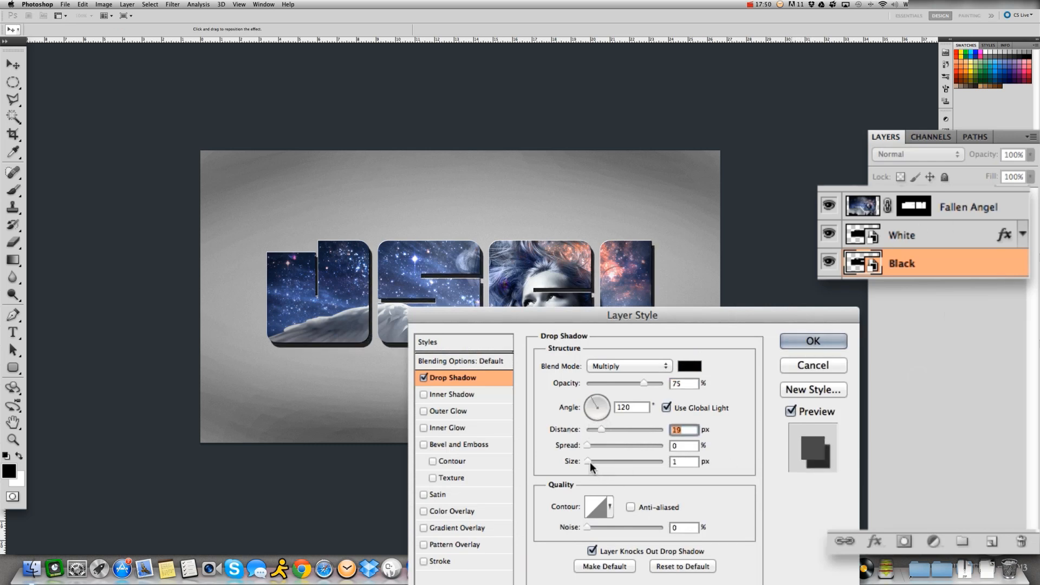
left_click_drag(589, 462, 593, 459)
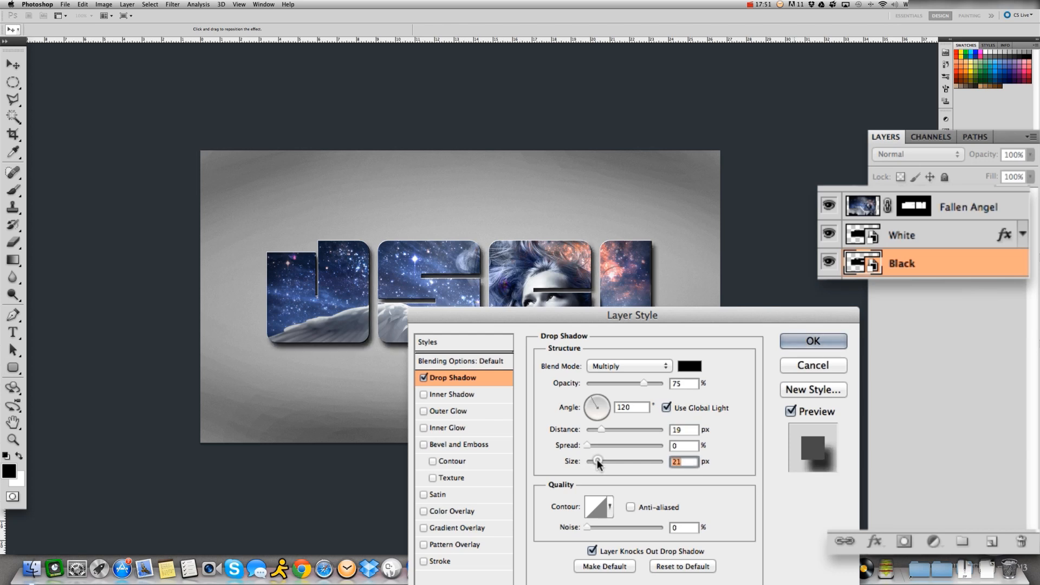
left_click_drag(598, 460, 600, 459)
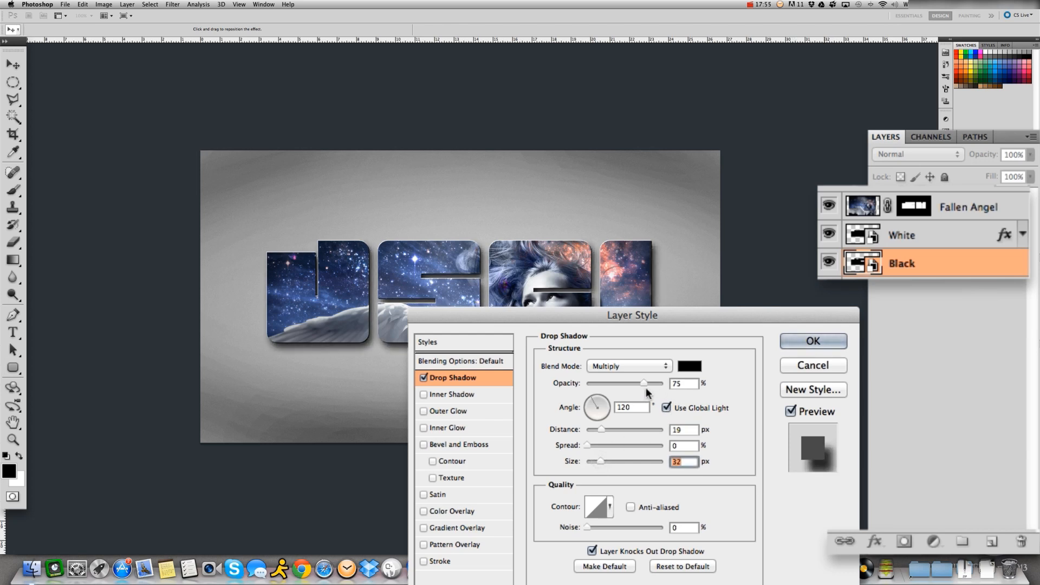
left_click_drag(646, 388, 638, 384)
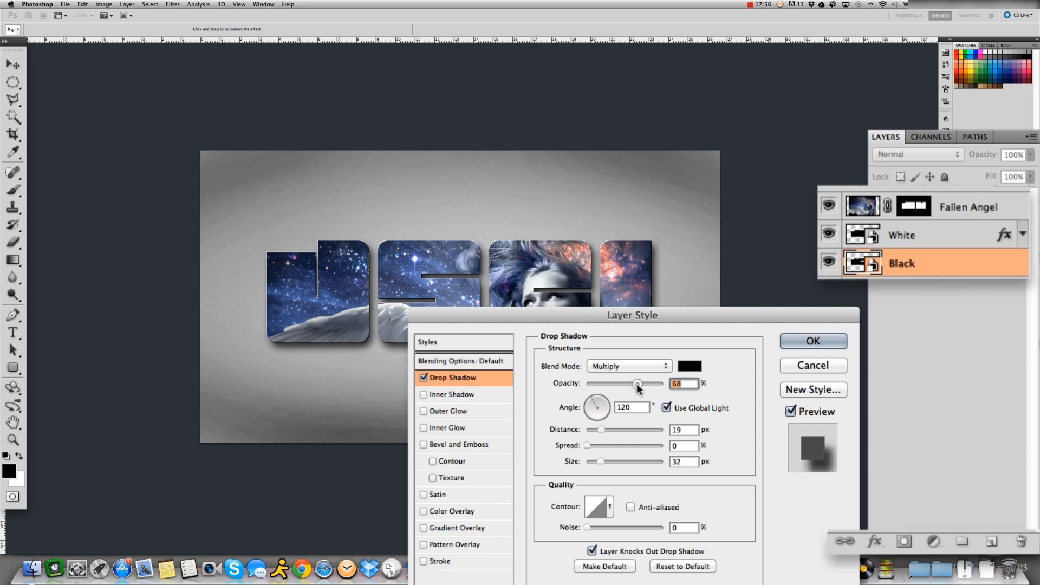
left_click_drag(638, 383, 632, 387)
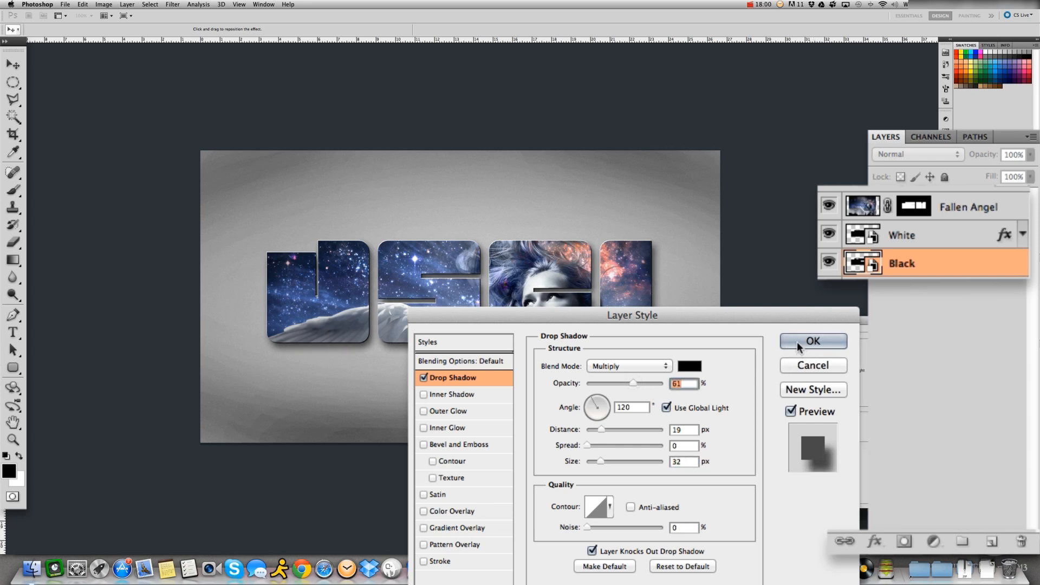
left_click(798, 341)
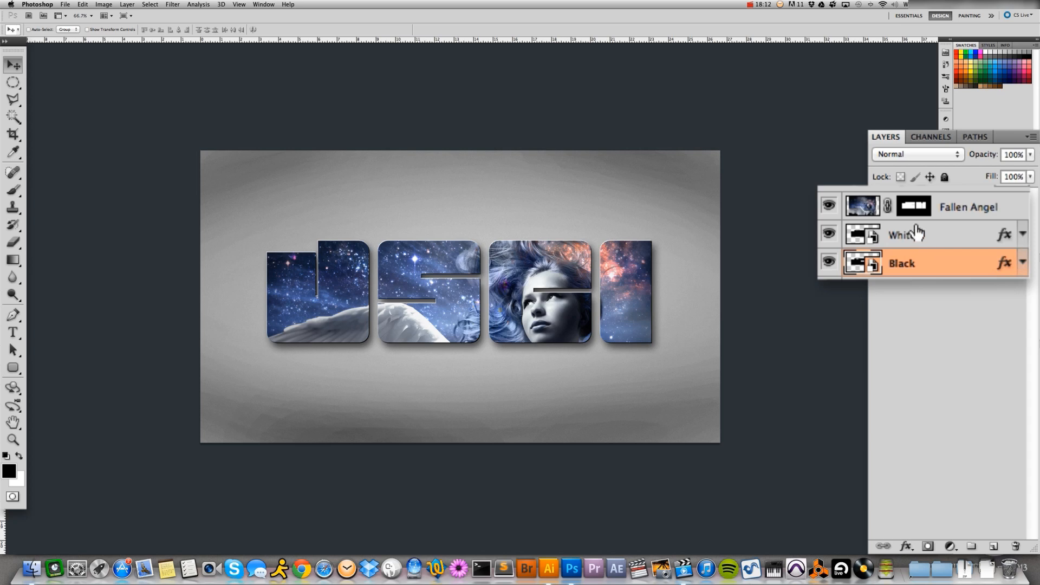
Add a new layer above Fallen Angel and fill a wide elliptical selection over the letters' upper half with white, then deselect
left_click(952, 207)
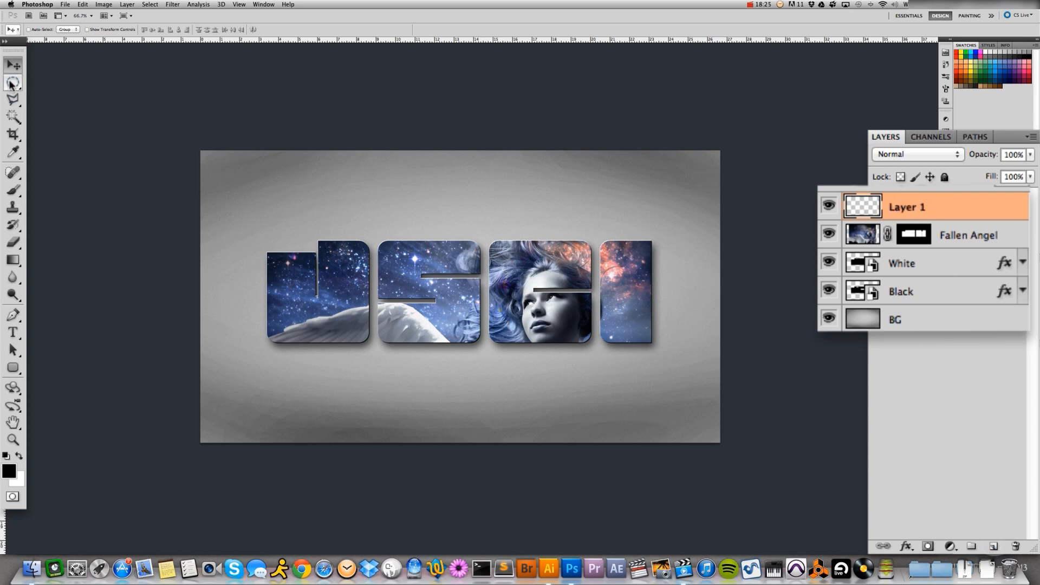
left_click(13, 82)
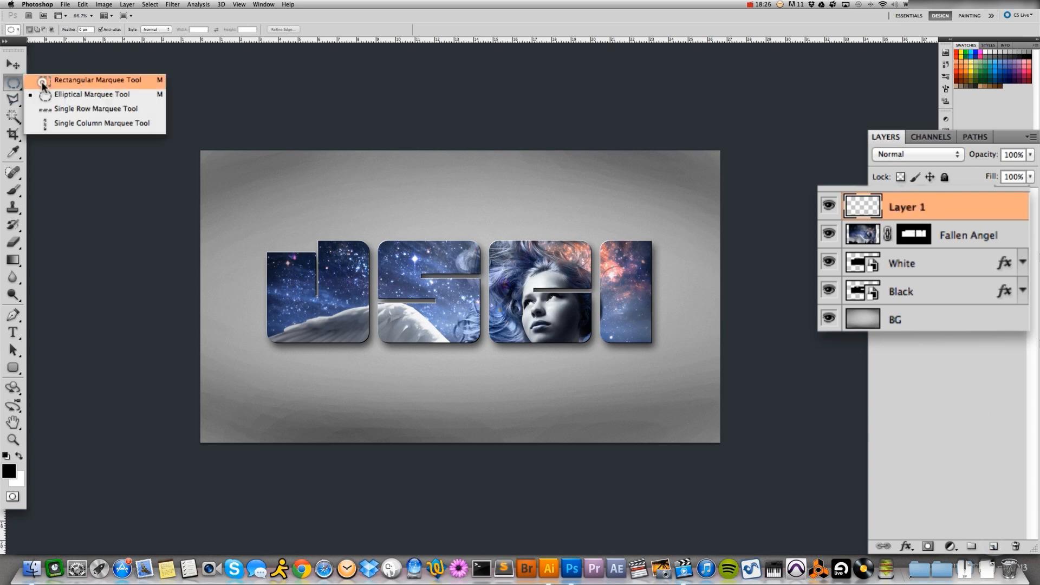
left_click(69, 94)
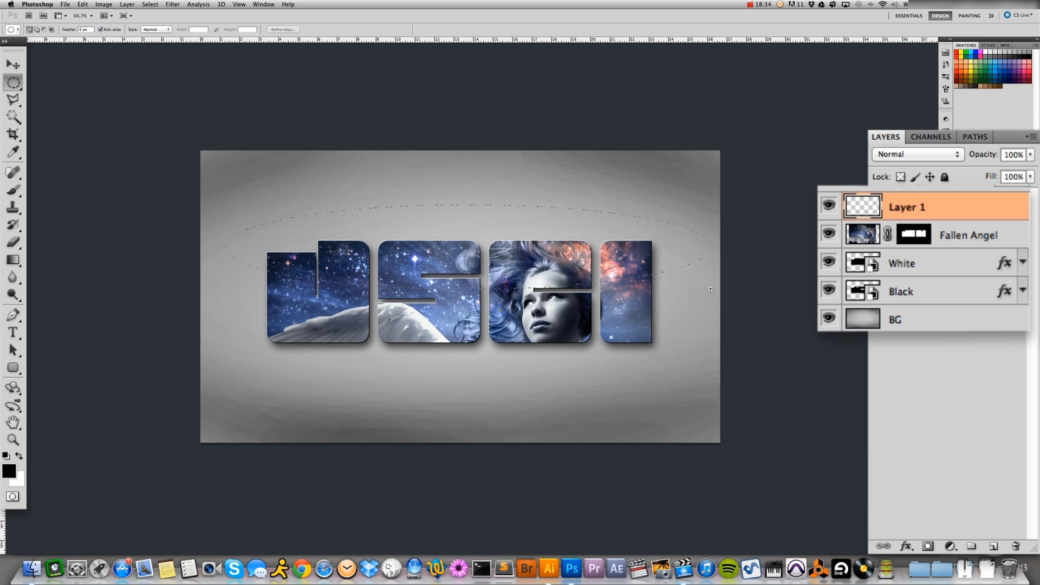
left_click_drag(225, 204, 711, 289)
key("super+BackSpace")
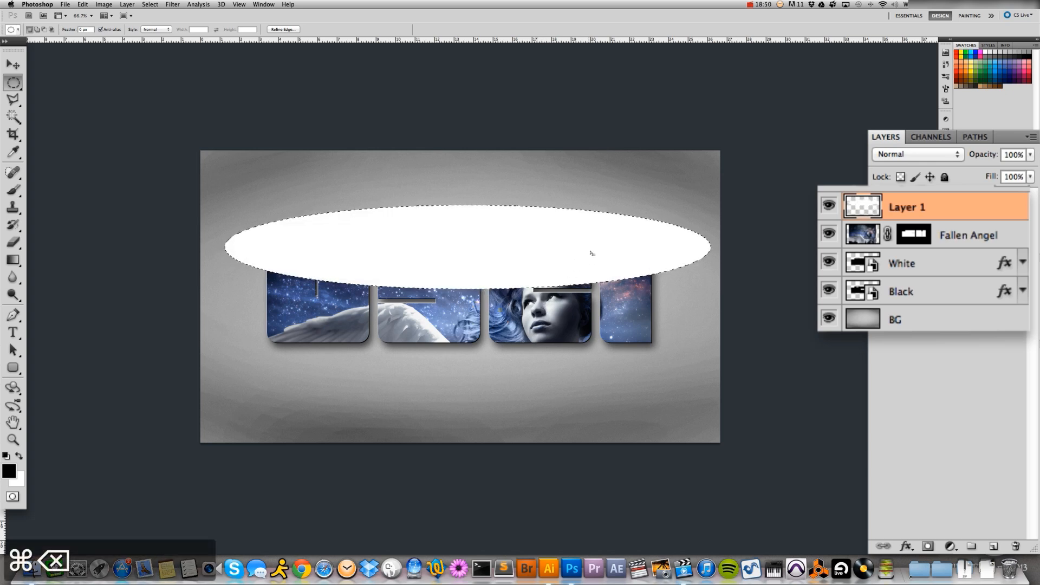
key("super+d")
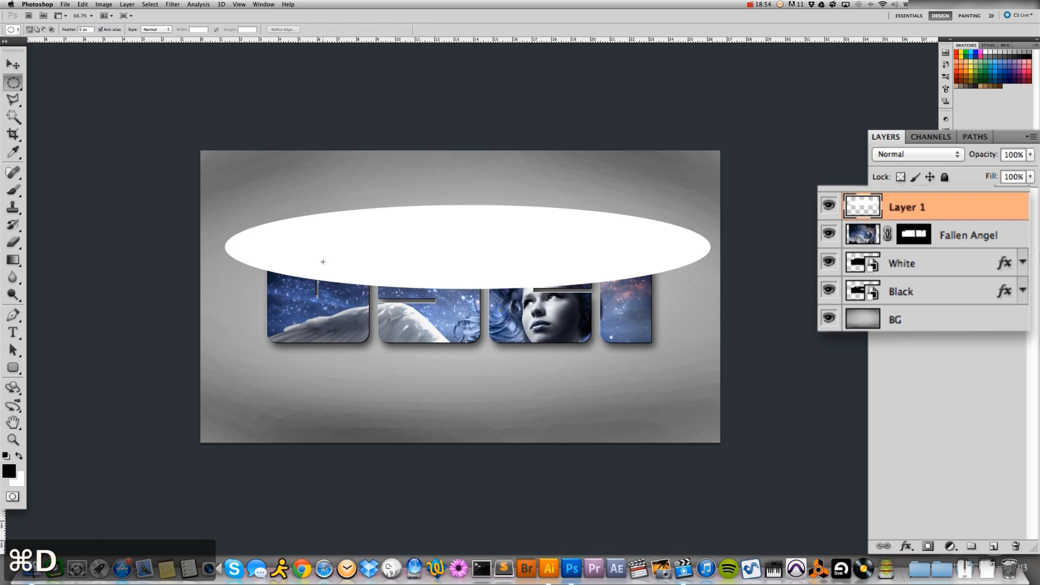
left_click(12, 66)
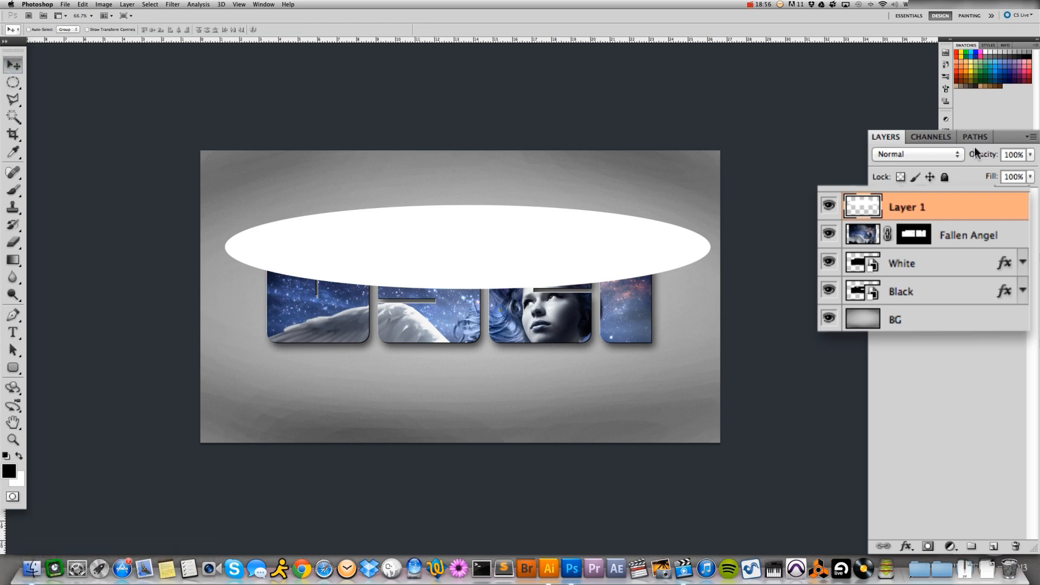
Load the Fallen Angel mask as a selection, rename the ellipse layer as Refection, and mask that layer to the letter shapes
left_click_drag(913, 206, 915, 234)
left_click(976, 236)
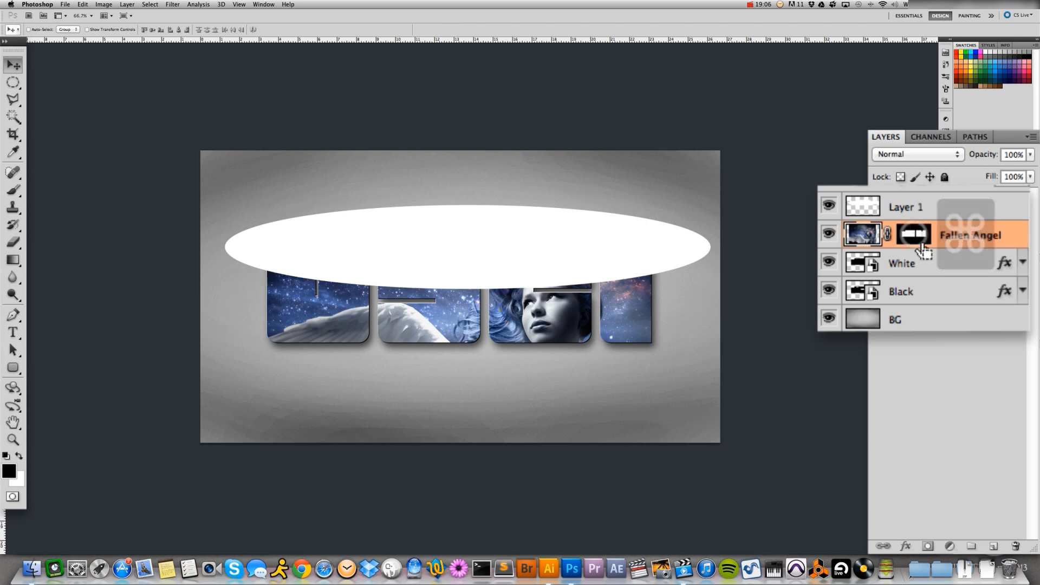
left_click(913, 240, "super")
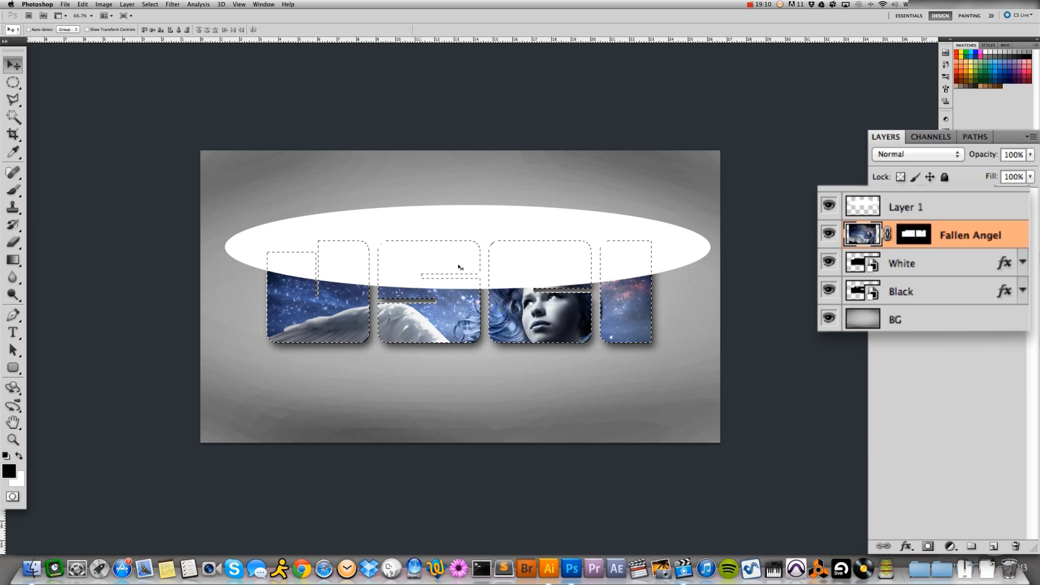
left_click(928, 211)
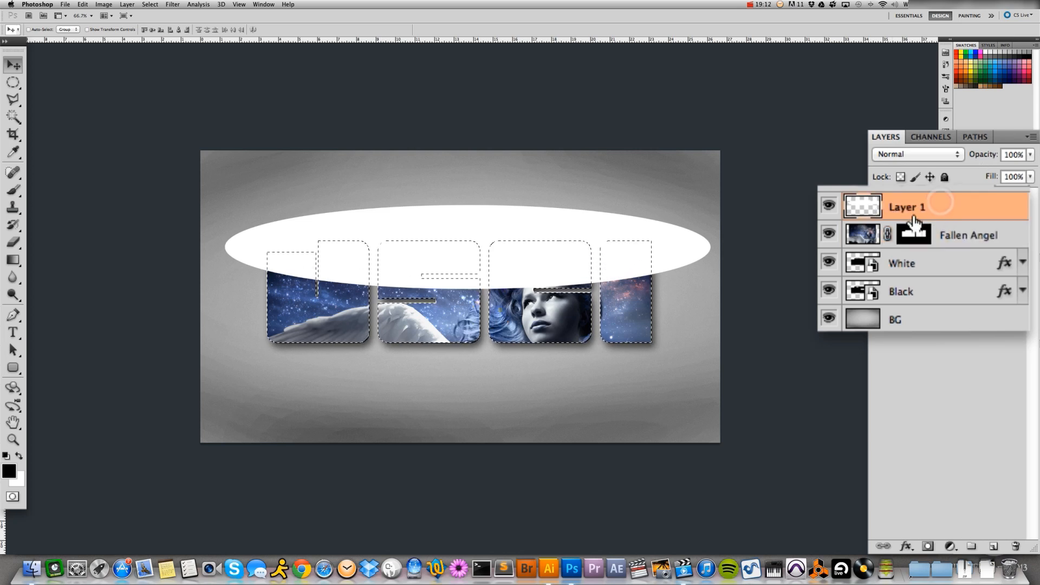
double_click(906, 211)
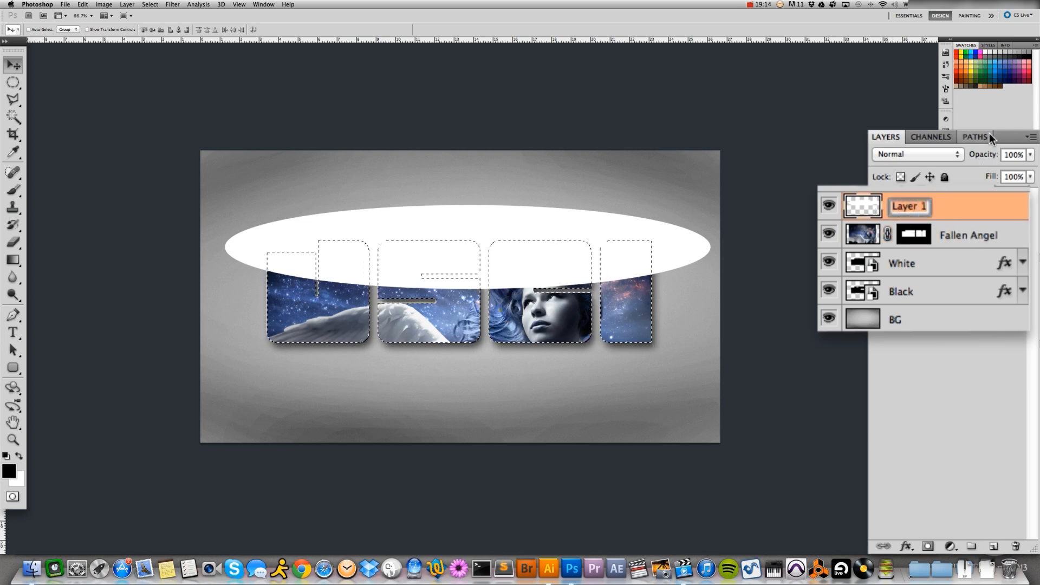
type("Refection")
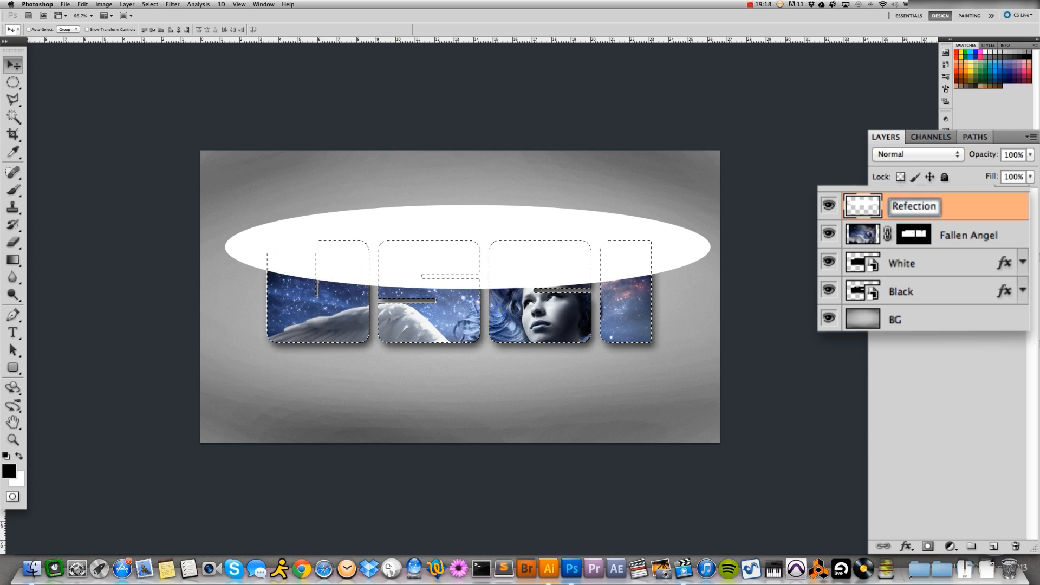
key("Return")
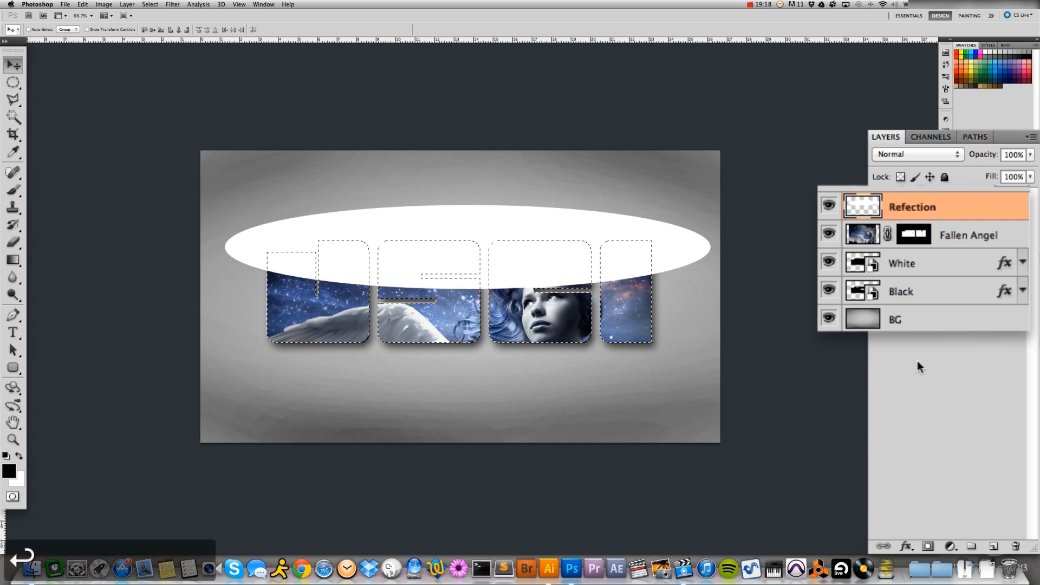
left_click(905, 542)
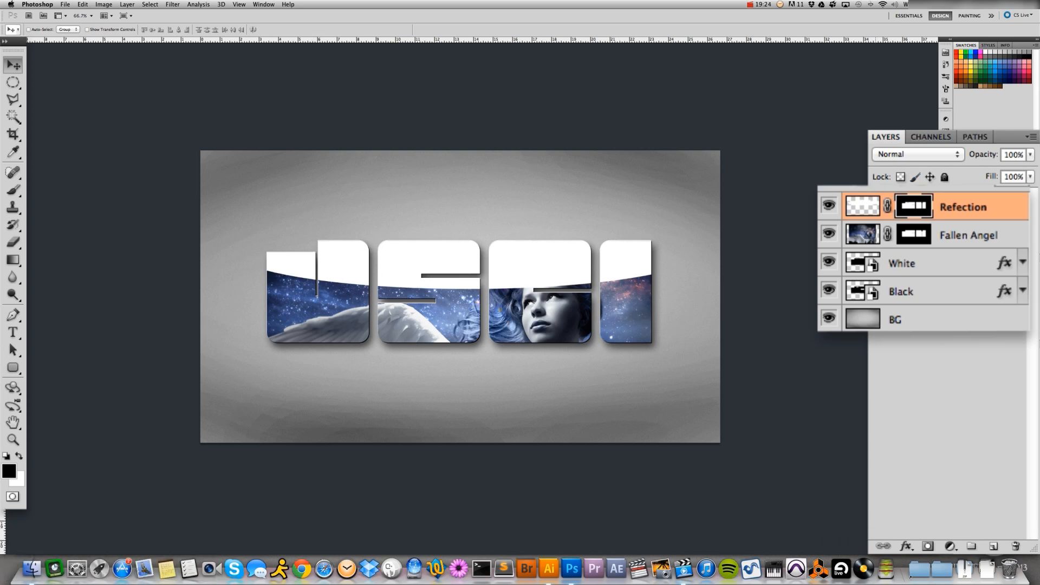
Soften the white ellipse on the Refection layer with a Gaussian Blur of 3.6 pixels radius, leaving the layer mask unblurred
left_click(866, 206)
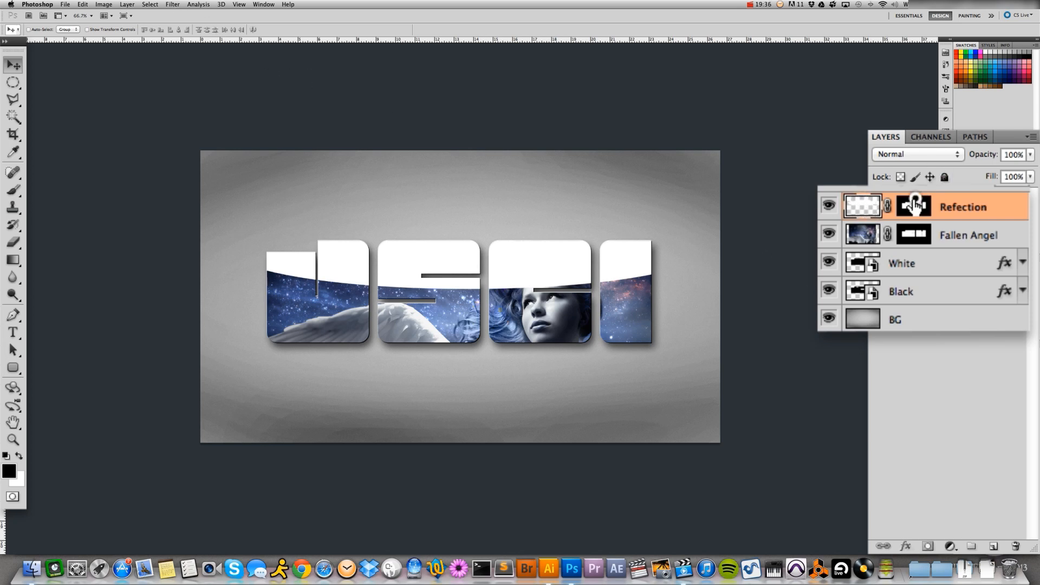
left_click(172, 5)
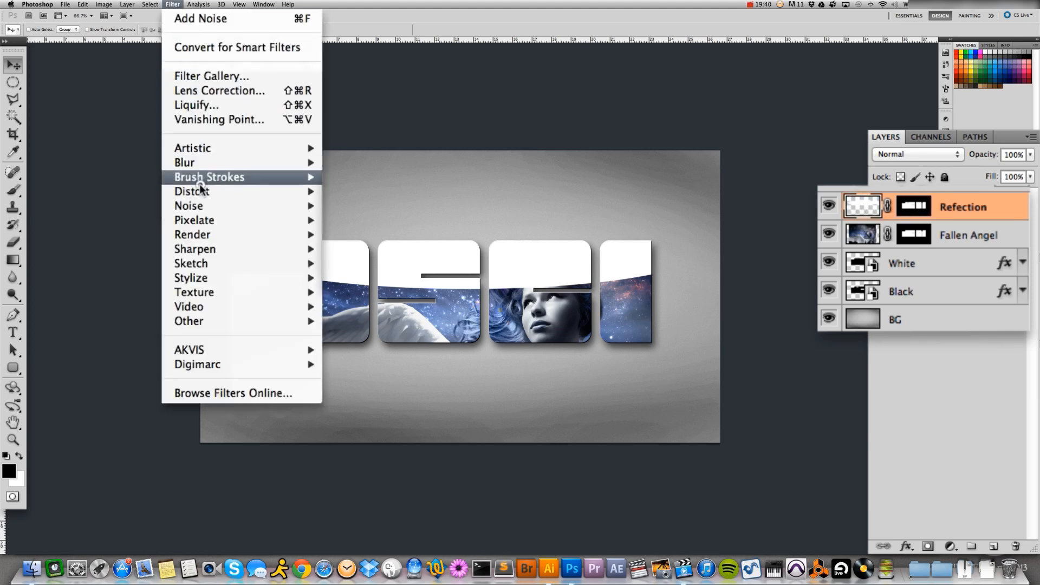
mouse_move(233, 162)
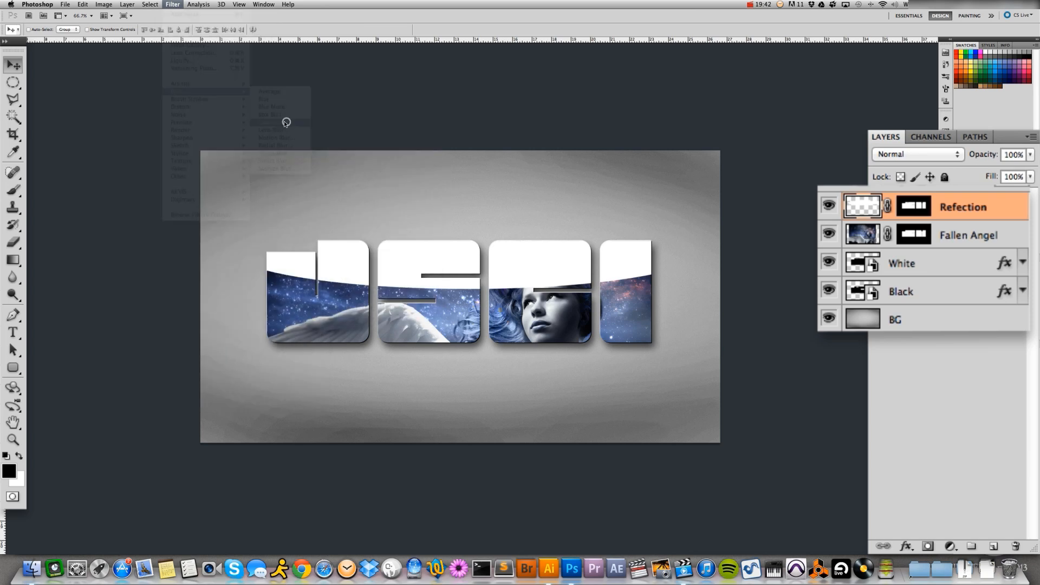
left_click(285, 121)
mouse_move(579, 512)
left_mouse_down()
mouse_move(606, 512)
mouse_move(591, 509)
left_mouse_up()
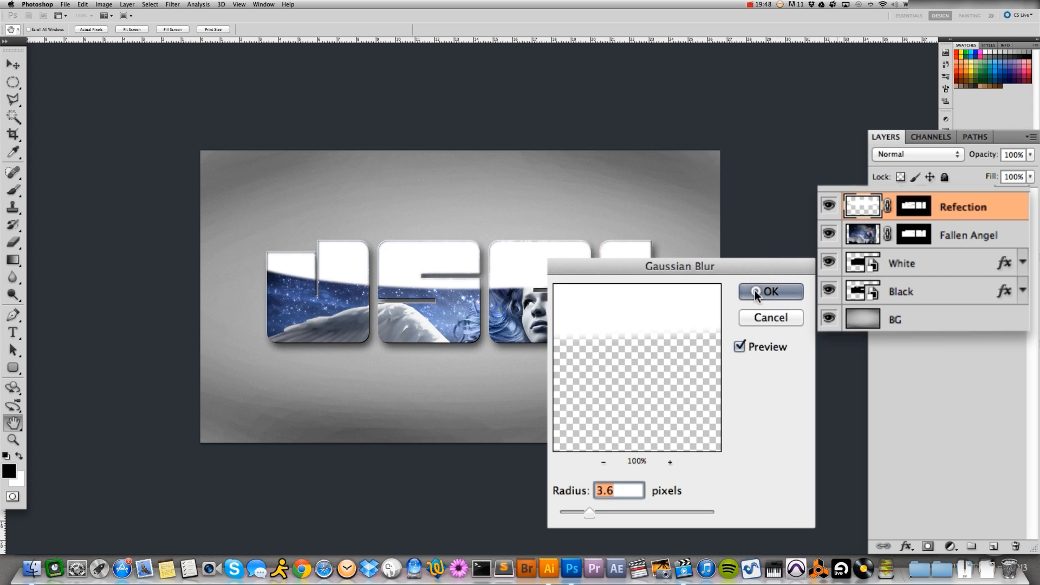
left_click(756, 293)
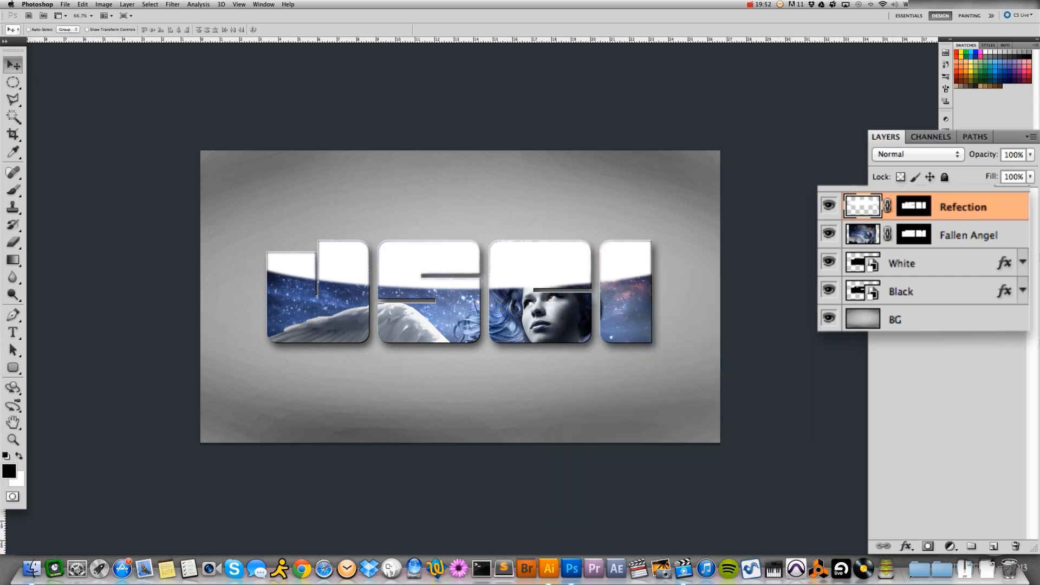
Brush black at 40% brush opacity on the Refection layer's mask to fade the white towards the letters' upper edges, undoing the last strokes
left_click(13, 189)
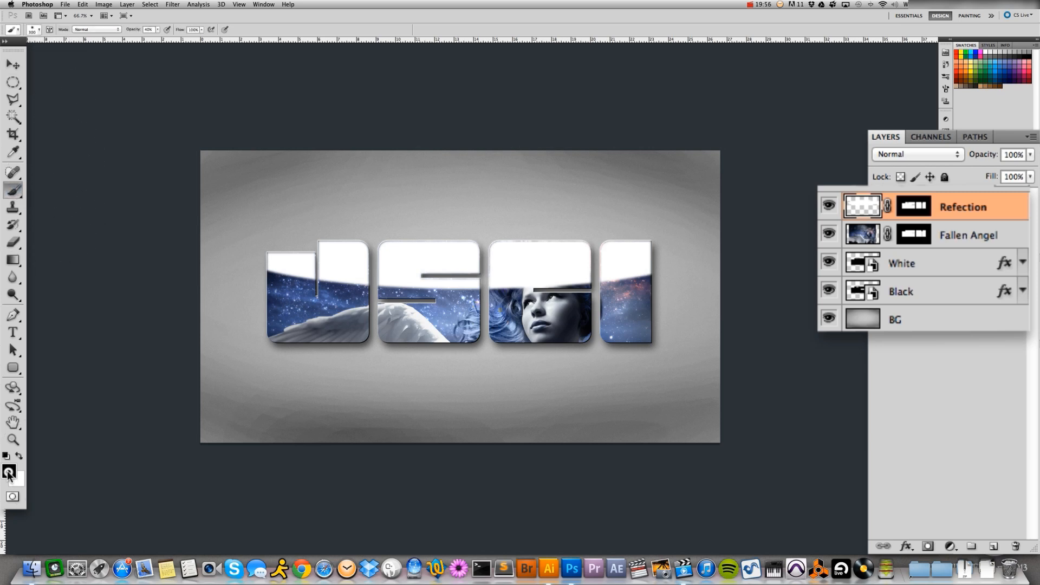
left_click(8, 472)
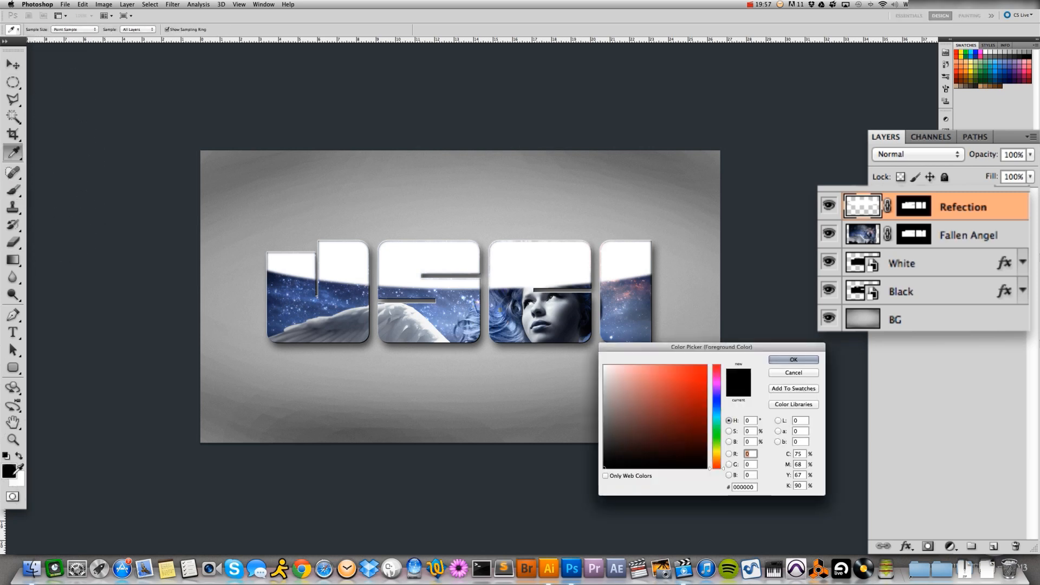
left_click(793, 360)
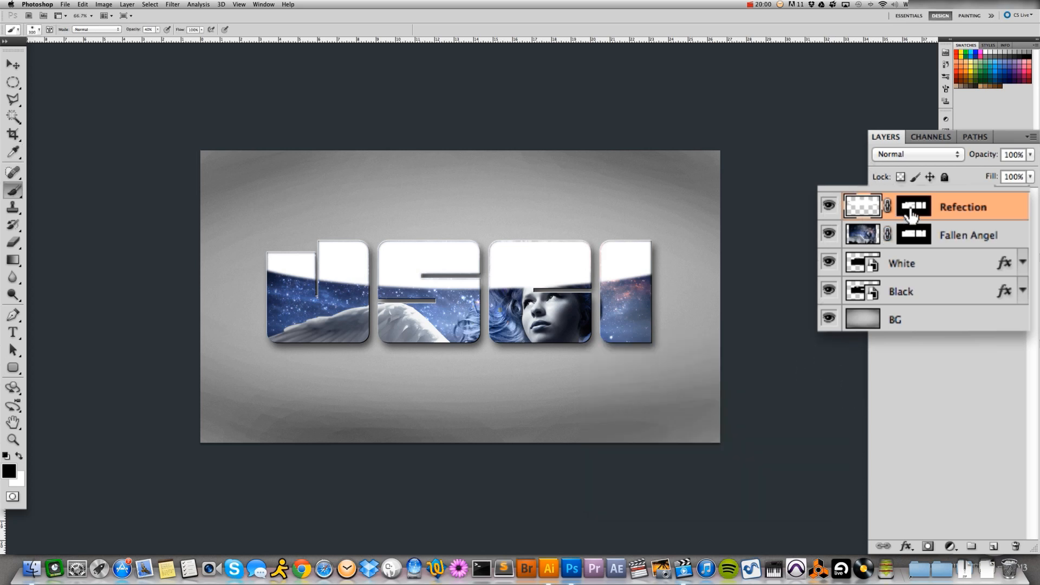
left_click(916, 208)
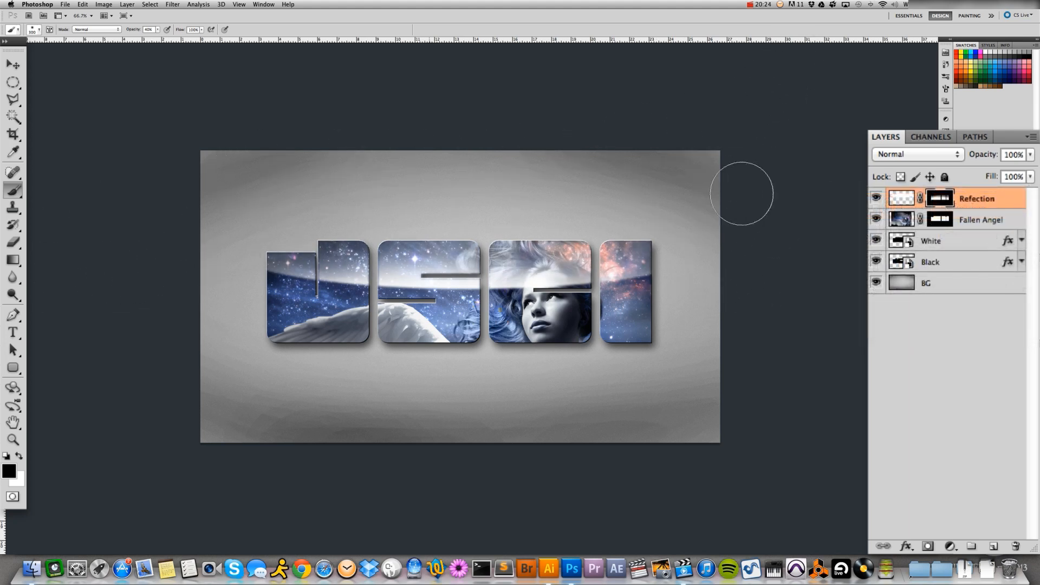
key("super+alt+z")
key("super+alt+z")
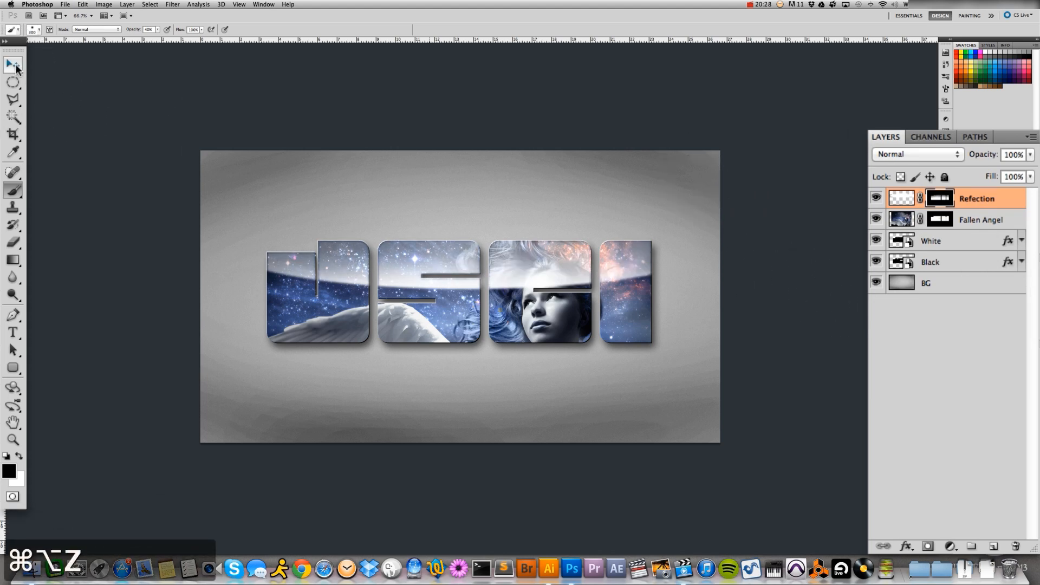
Set the Refection layer's blend mode to Overlay and reduce its opacity to 40%
left_click(13, 65)
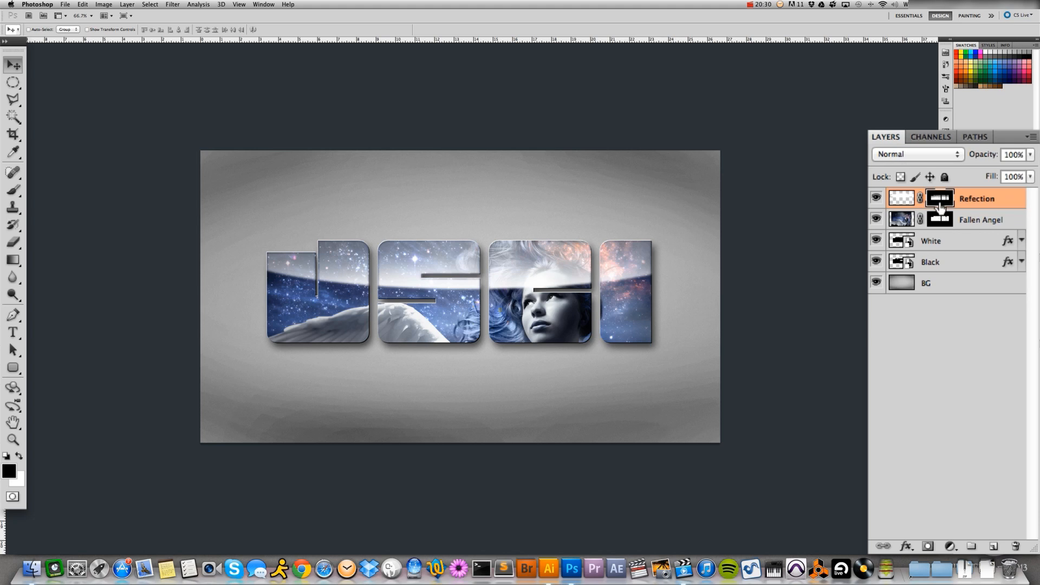
left_click(901, 154)
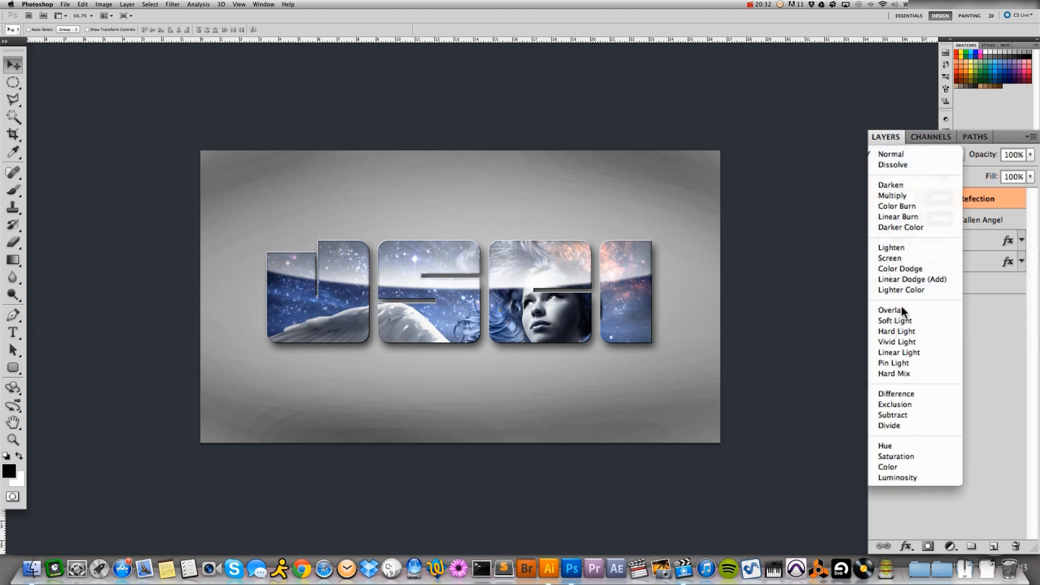
left_click(894, 311)
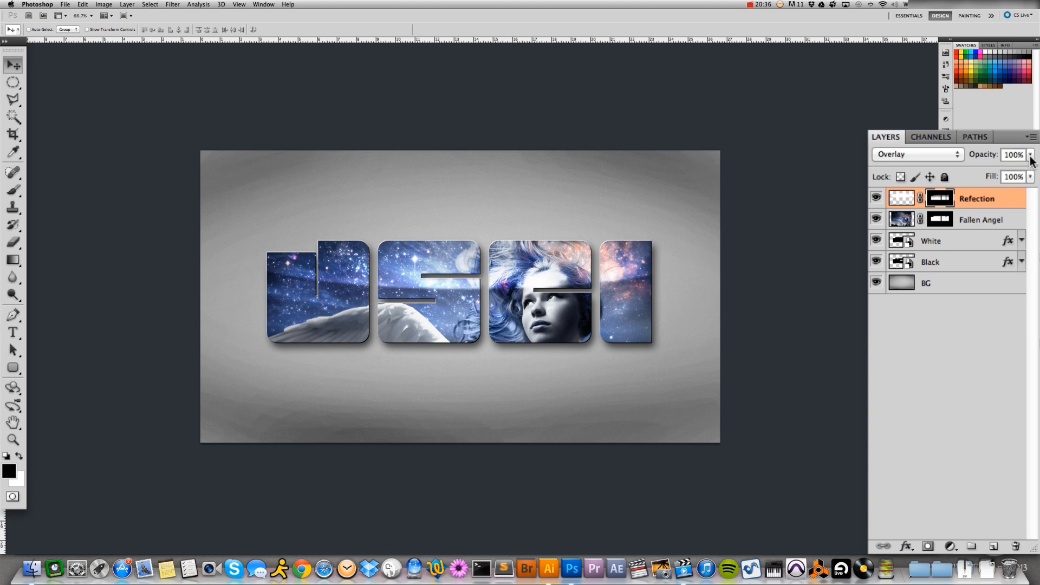
left_click(1032, 155)
left_click_drag(1026, 172, 1002, 171)
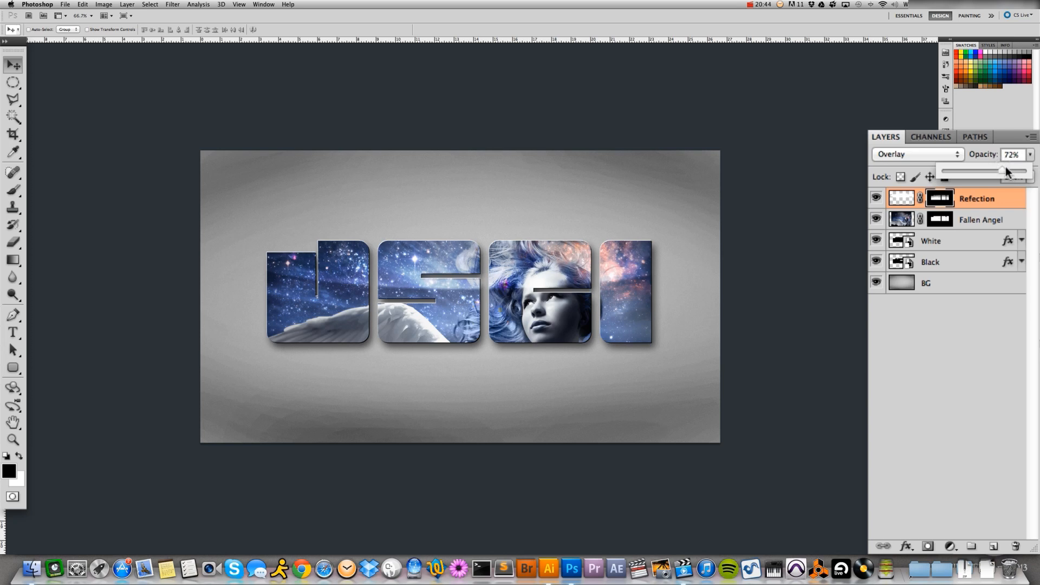
left_click(1010, 159)
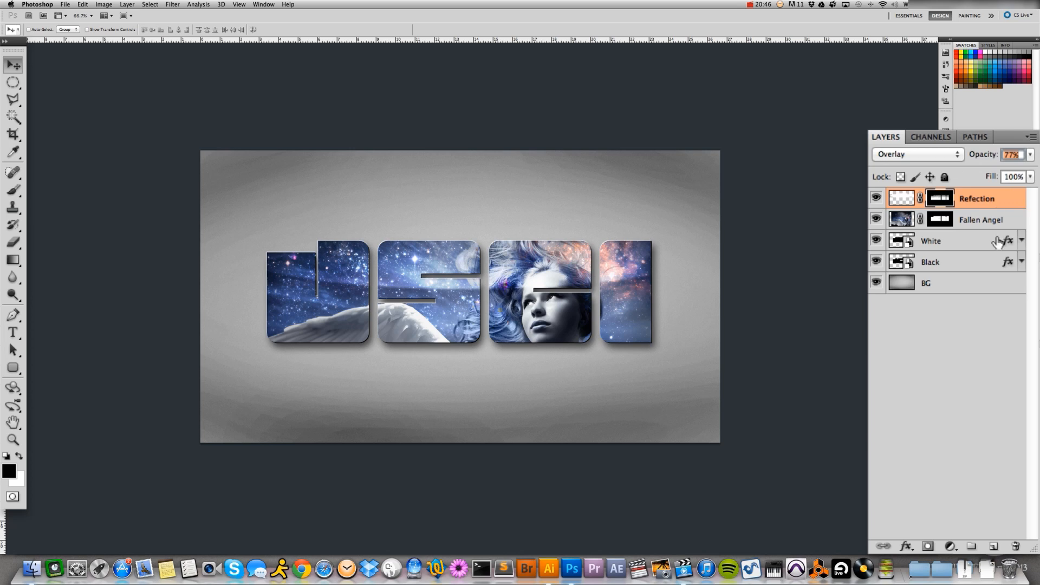
left_click(985, 205)
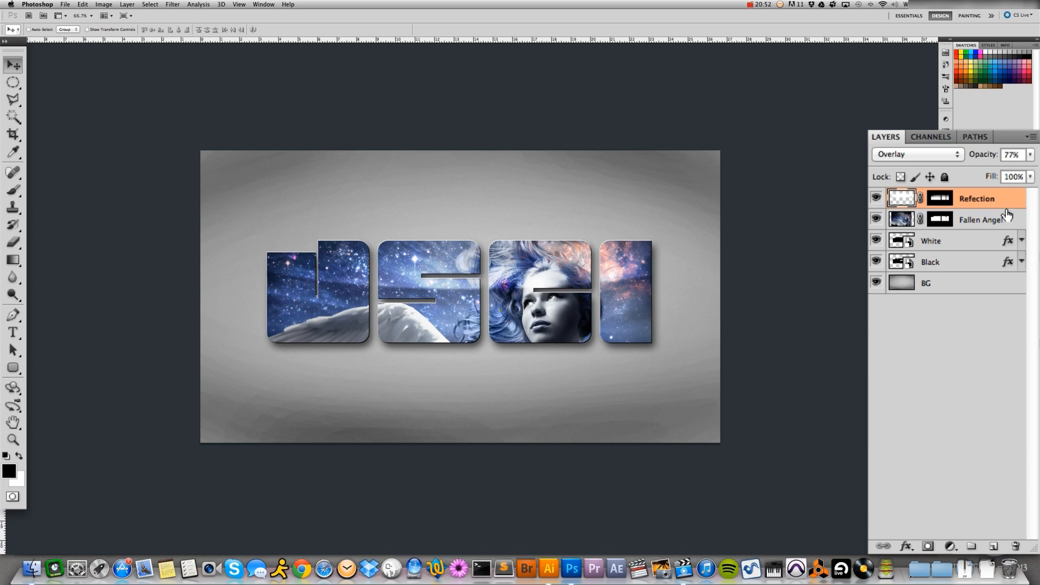
key("4")
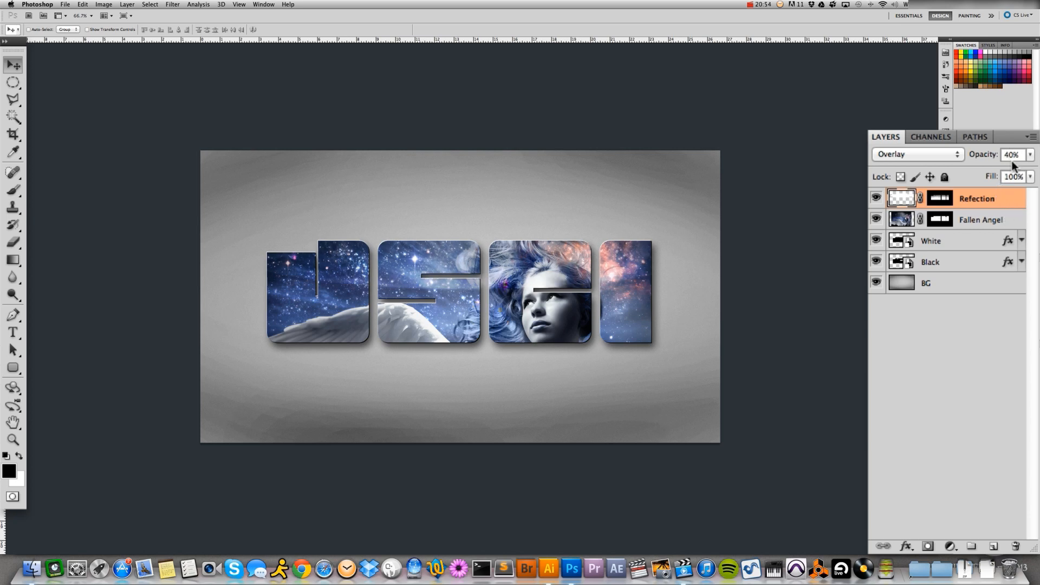
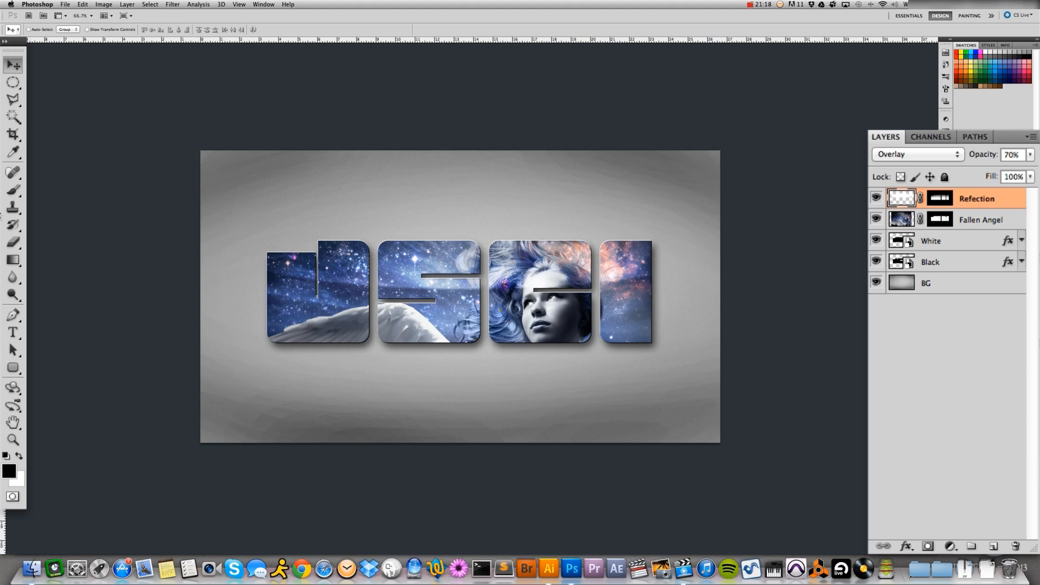
Load the 25-high-resolution-lens-flares brush set and choose its 2060 flare brush with white as the foreground colour
left_click(13, 190)
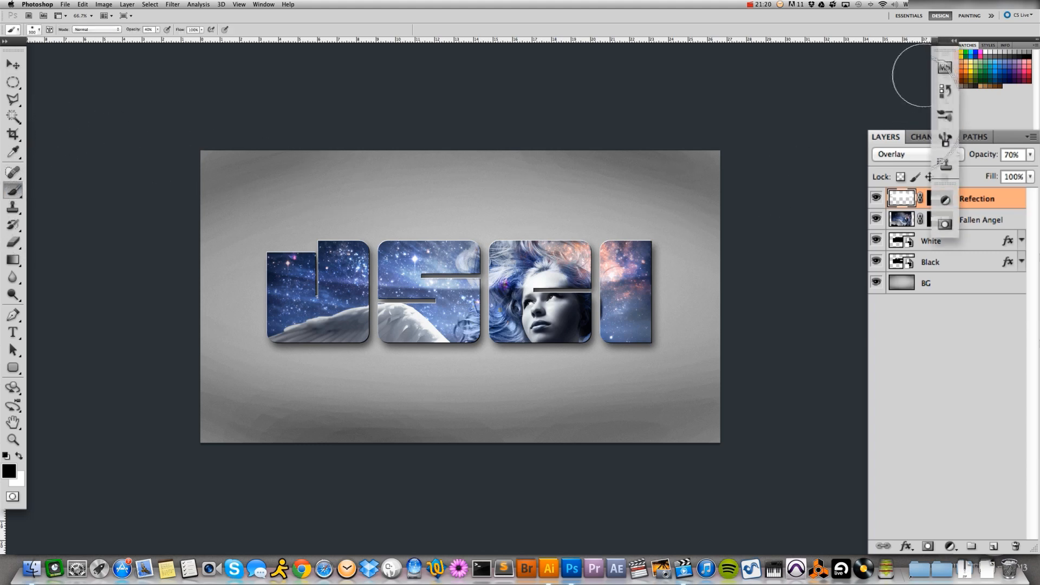
left_click(946, 115)
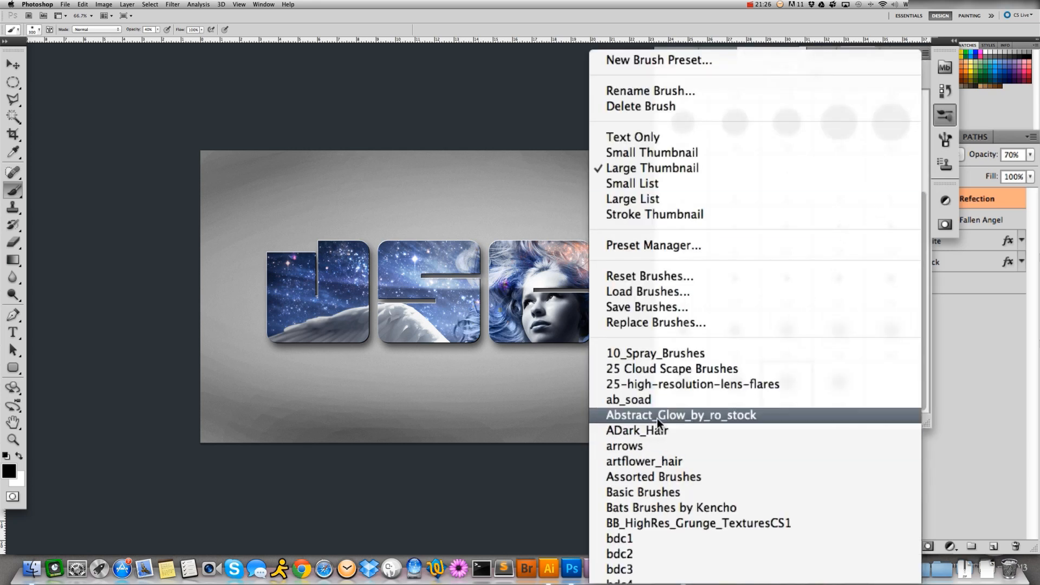
left_click(646, 385)
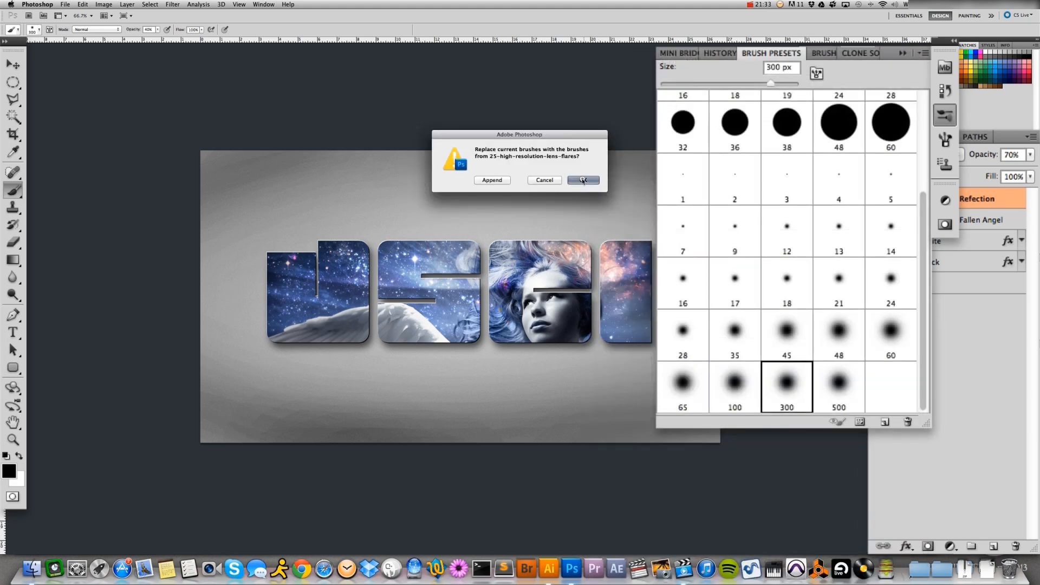
left_click(583, 180)
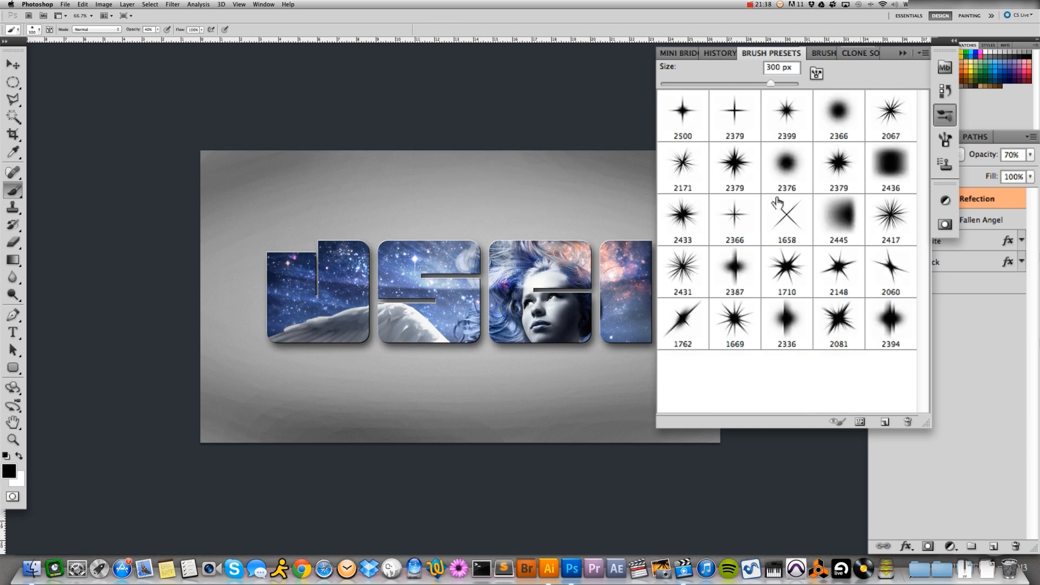
left_click(893, 269)
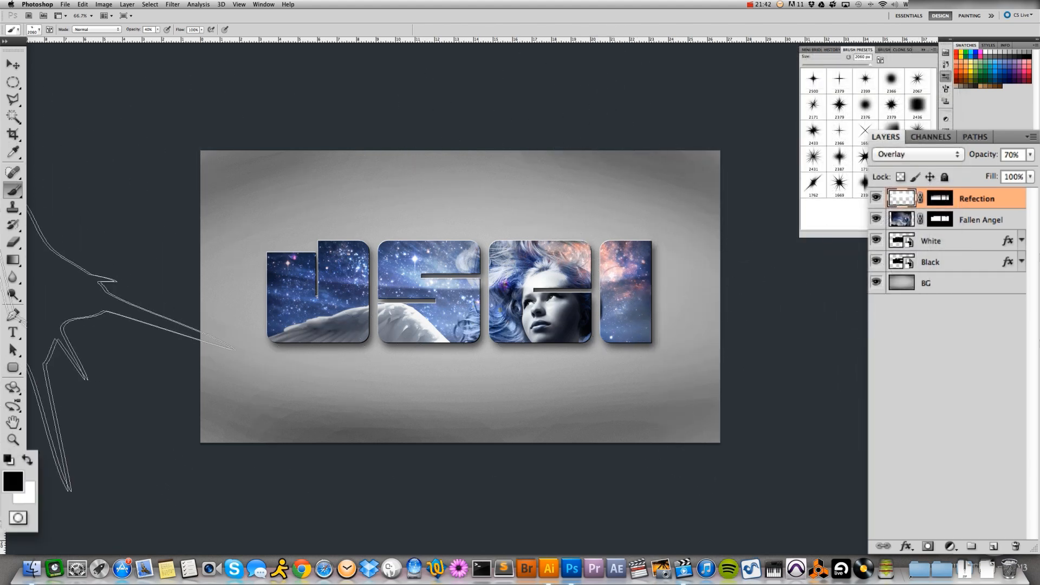
left_click(19, 455)
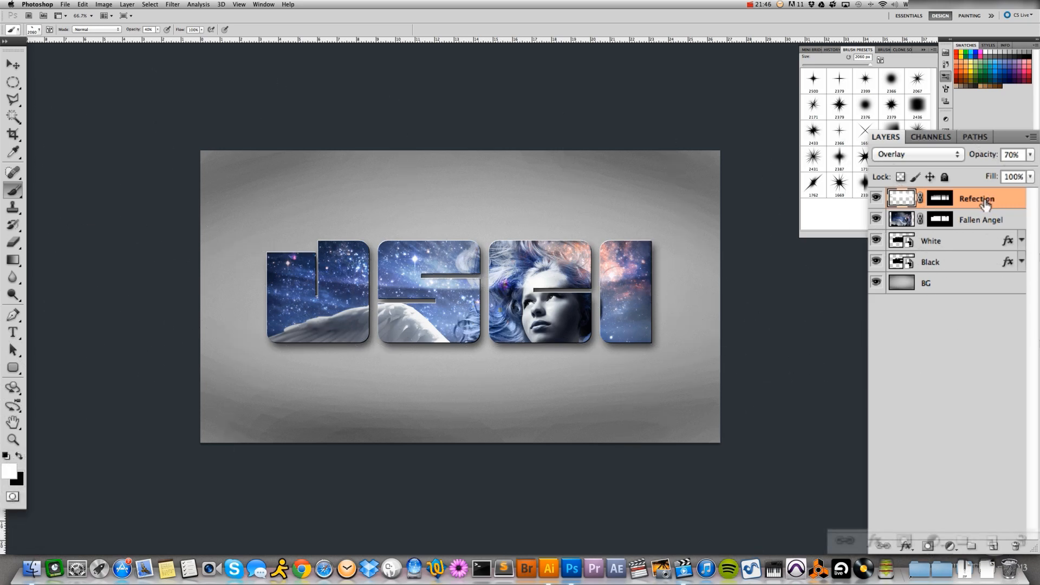
Create a new layer above the Refection layer and name it Flares
left_click(993, 540)
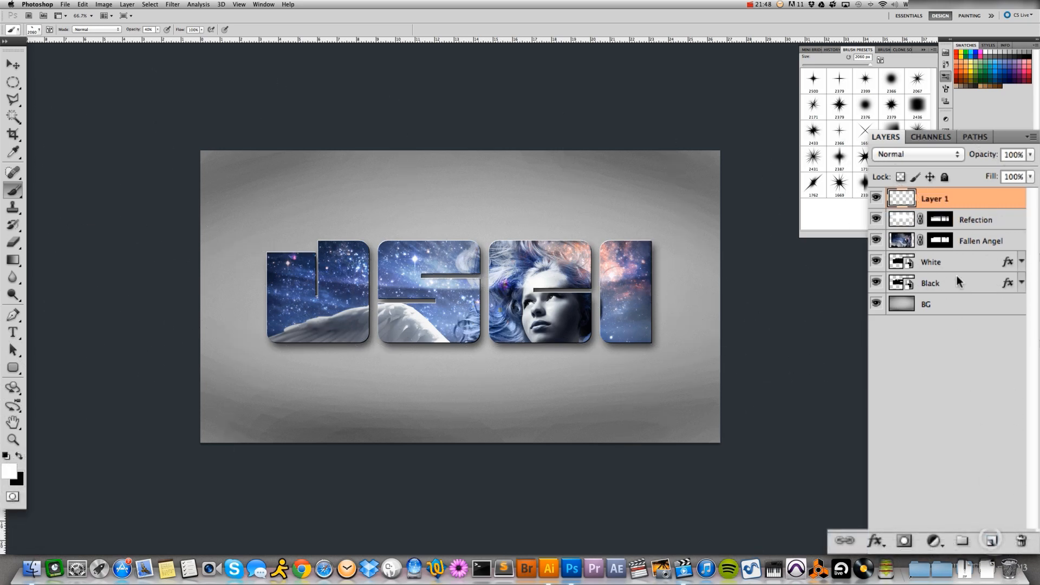
double_click(933, 199)
type("Flares")
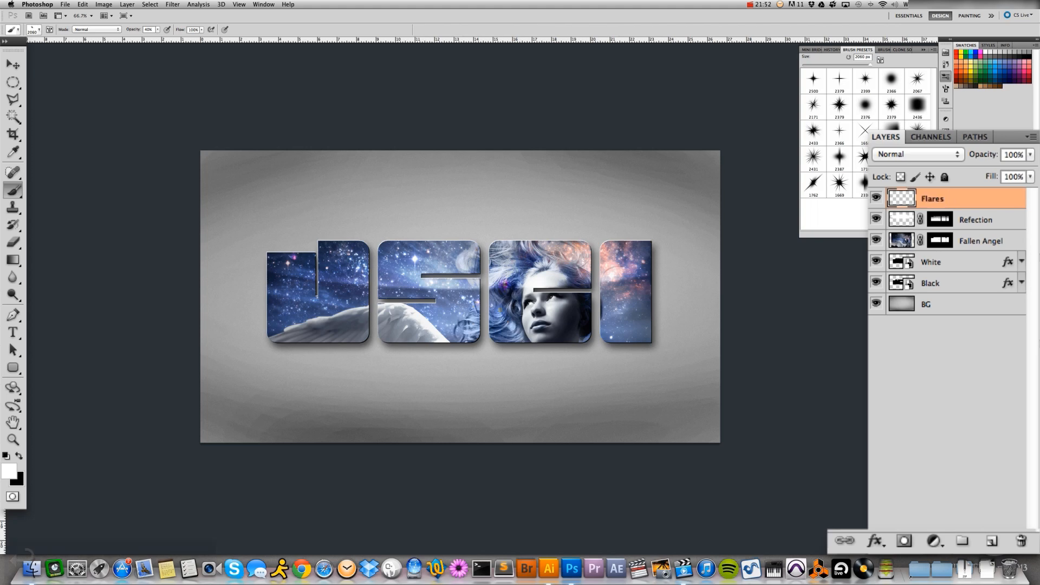
key("Return")
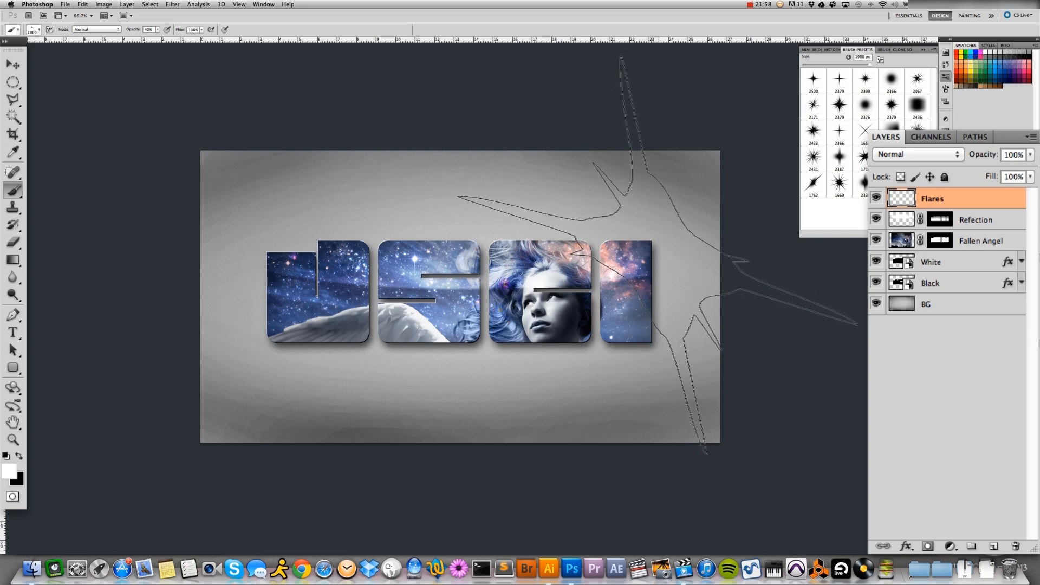
Reduce the flare brush and stamp white flares on the last letter's upper-right, the J's lower-left and the S's upper-right corners
key("bracketleft")
key("bracketleft")
key("bracketleft")
key("bracketleft")
key("bracketleft")
key("bracketleft")
key("bracketleft")
key("bracketleft")
key("bracketleft")
key("bracketleft")
key("bracketleft")
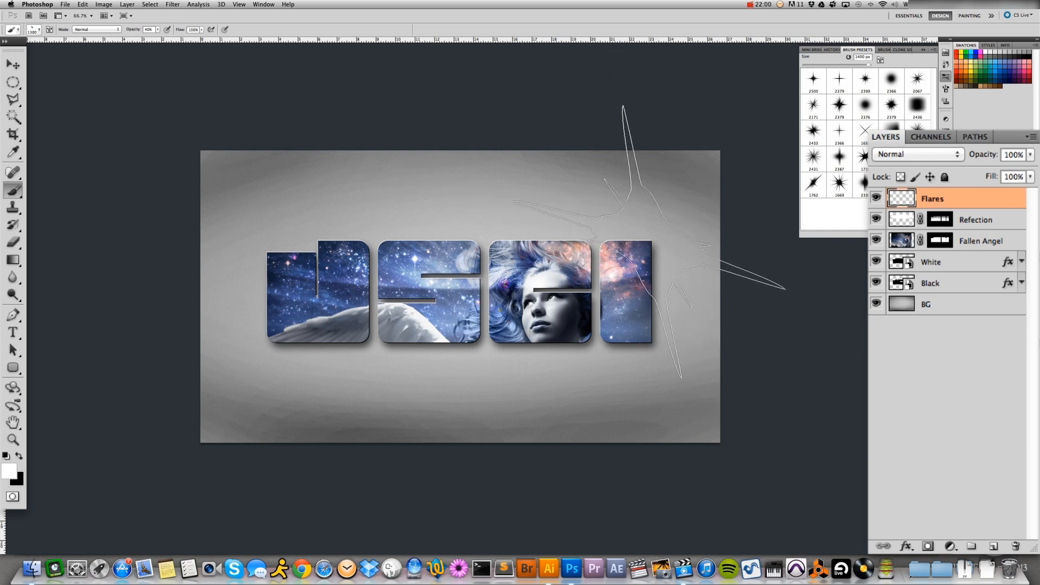
left_click(648, 240)
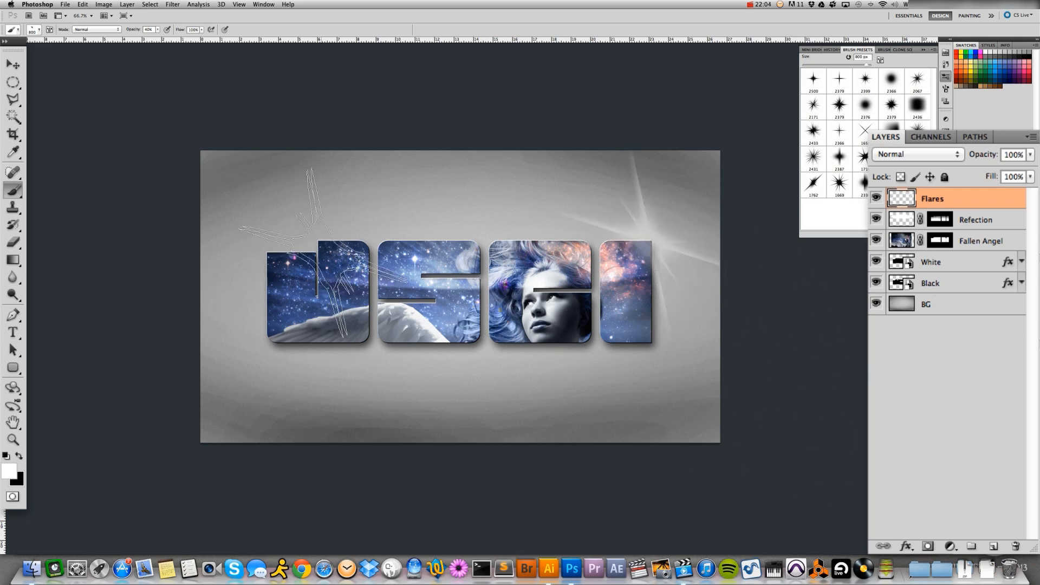
left_click(270, 341)
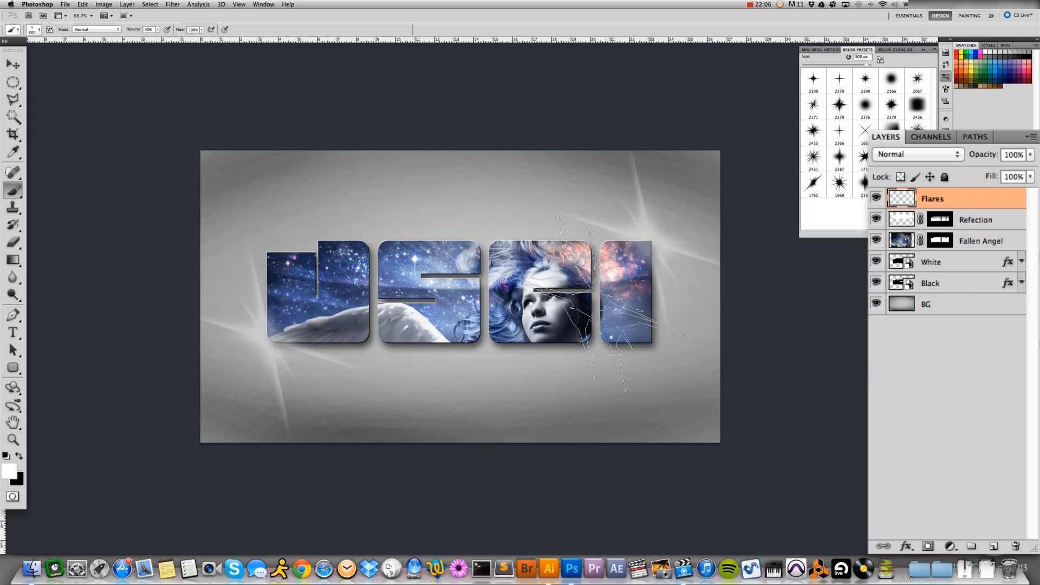
left_click(468, 239)
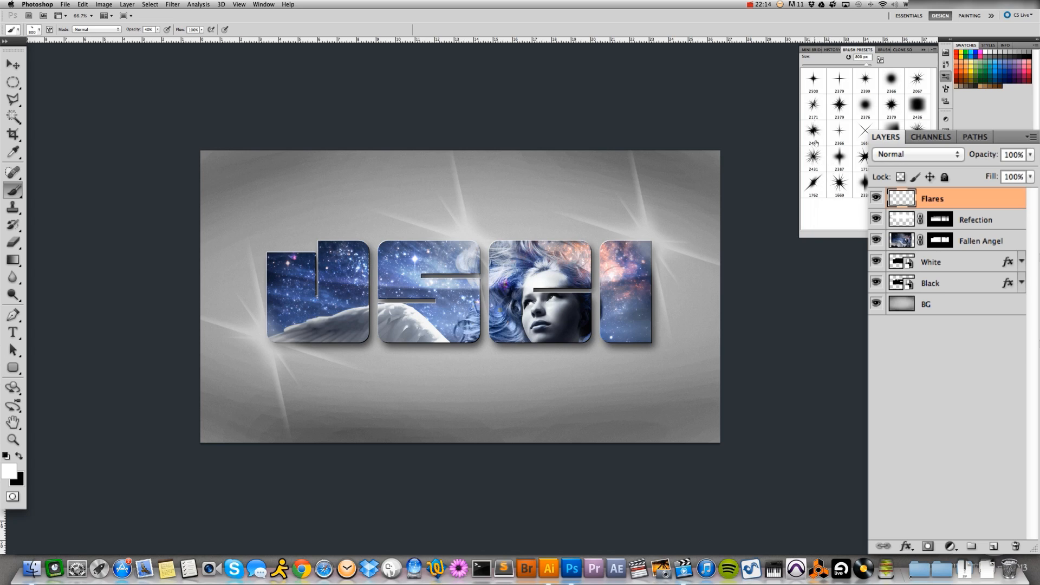
Try stamping the 1658, 2171 and 2366 flare brushes around the J and S, undoing each stamp
left_click(865, 131)
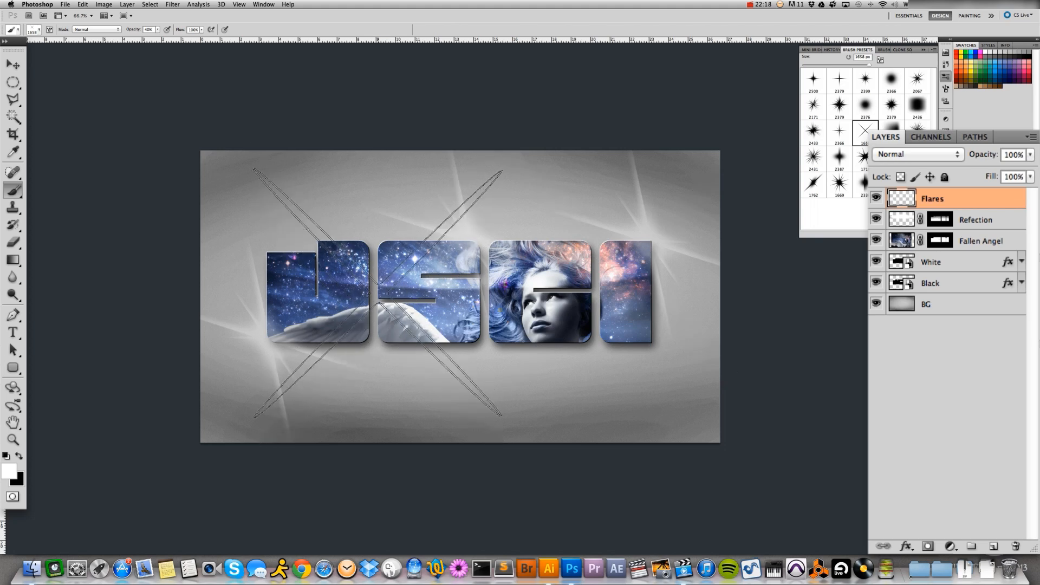
left_click(375, 261)
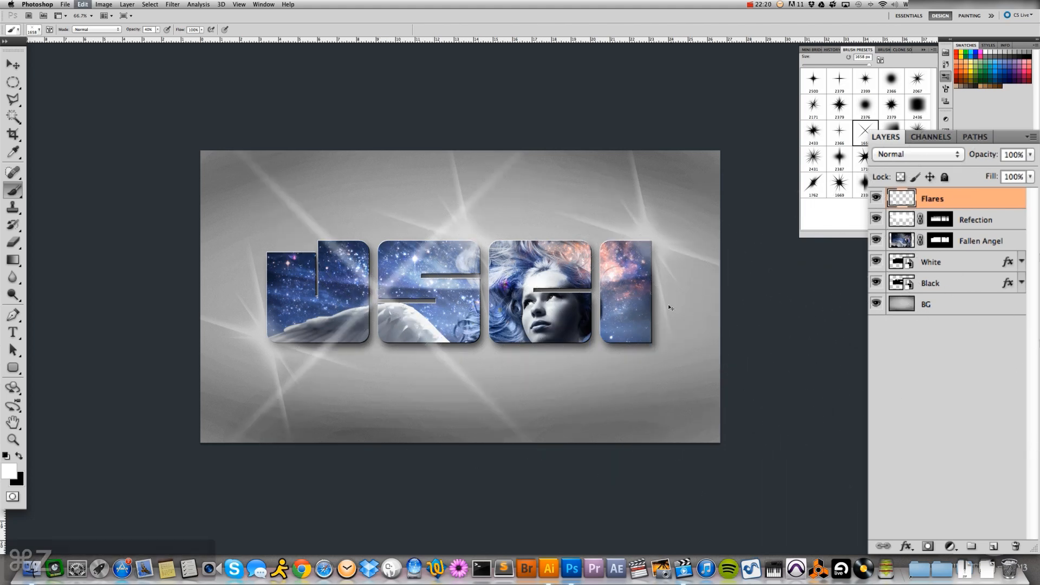
key("super+z")
left_click(814, 113)
left_click(325, 255)
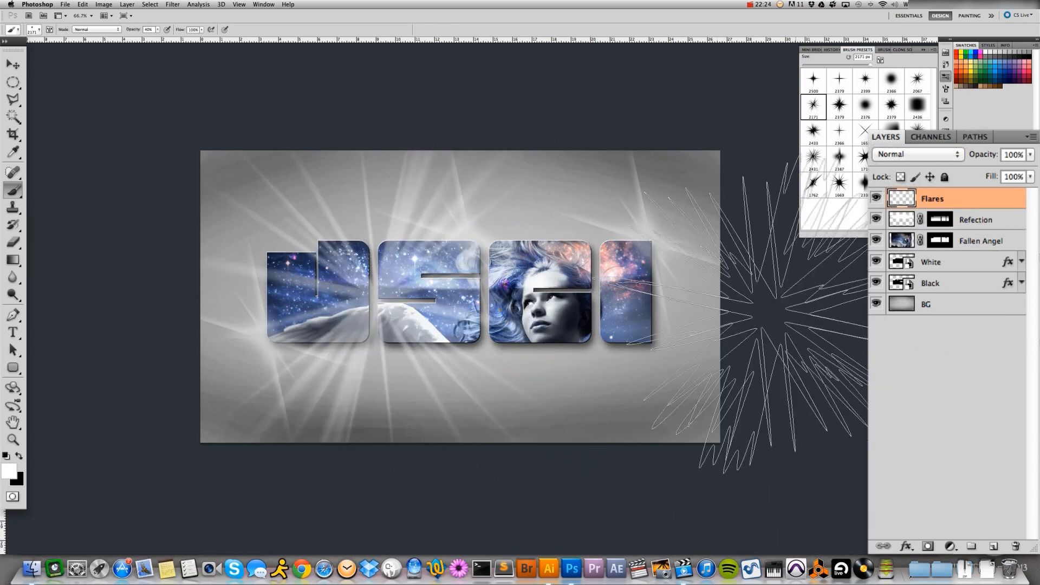
key("super+z")
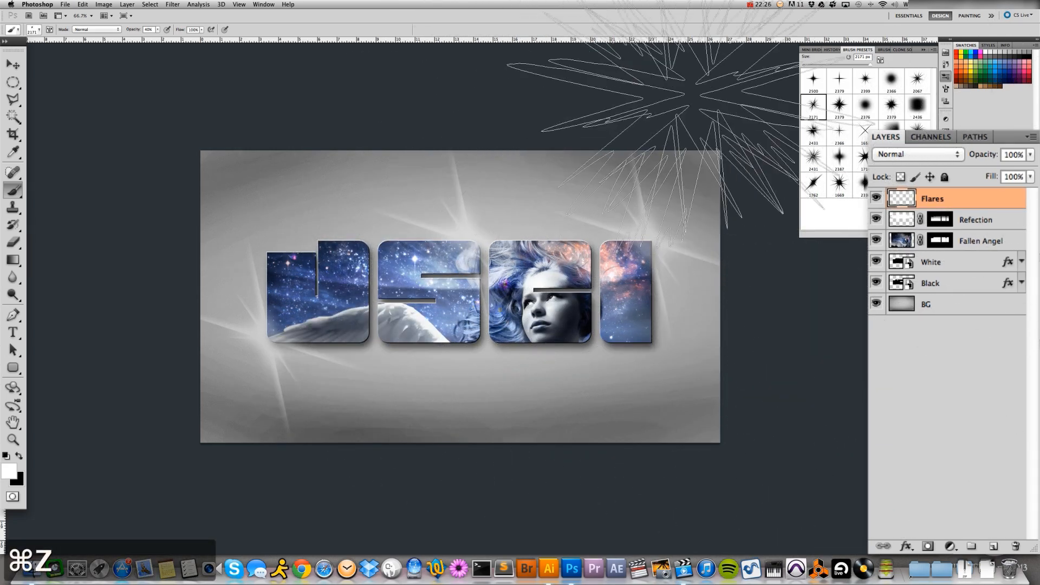
left_click(840, 133)
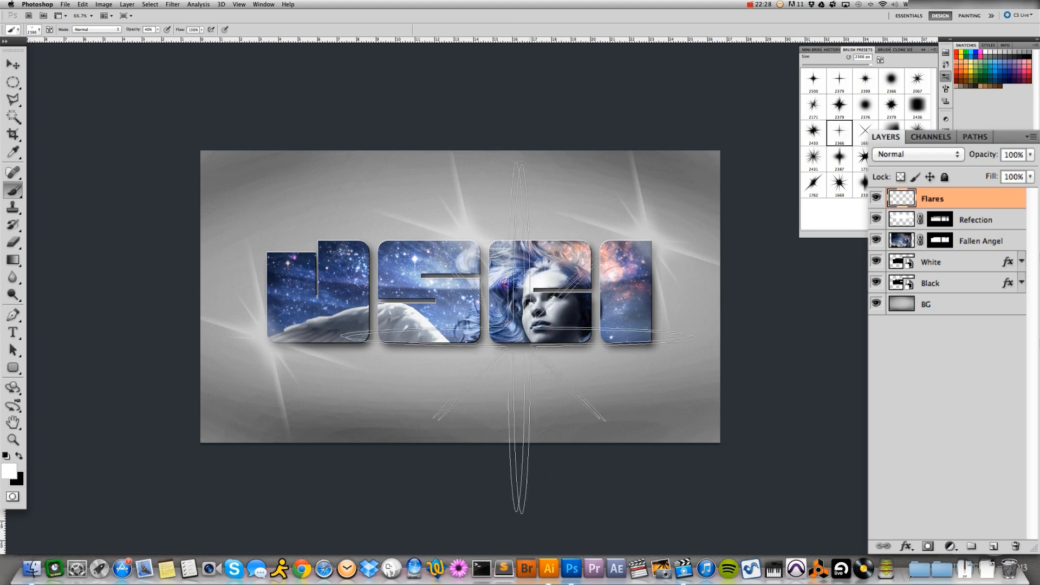
left_click(488, 344)
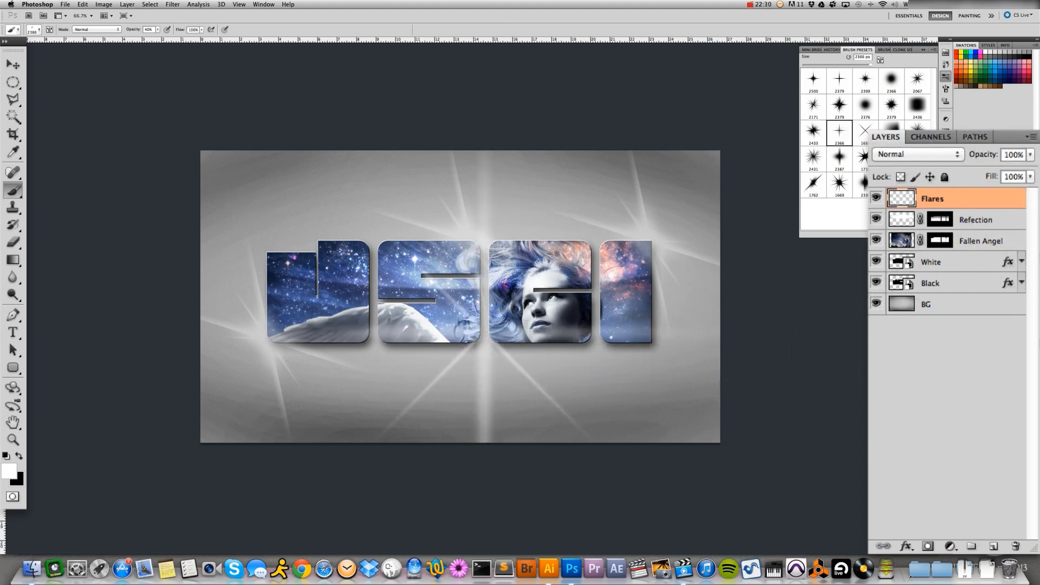
key("super+z")
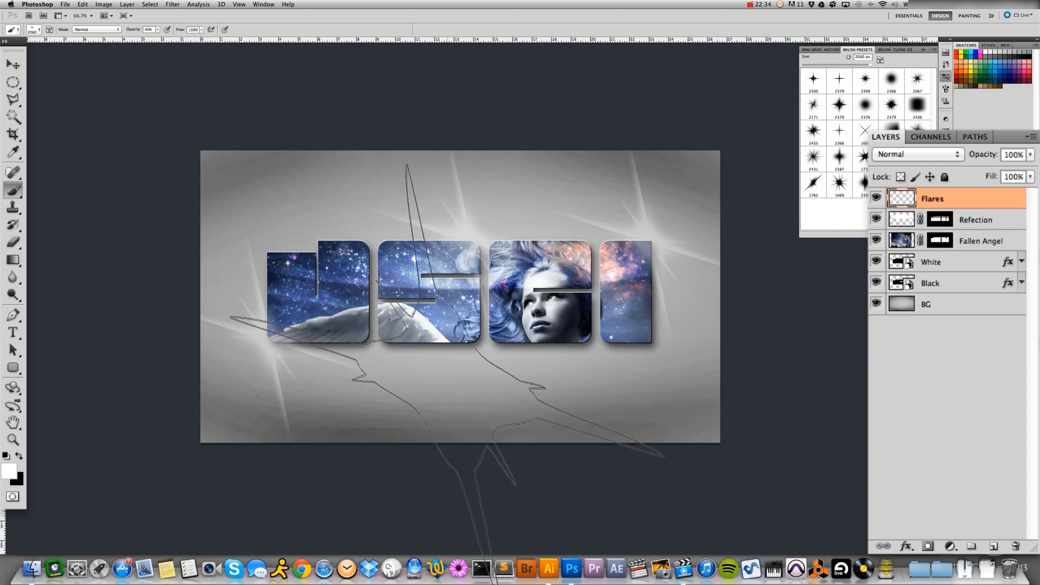
Return to the 2060 flare brush at 200 px and stamp small flares on the J's upper-right and C's lower-right corners
key("bracketleft")
key("bracketleft")
key("bracketleft")
key("bracketleft")
key("bracketleft")
key("bracketleft")
key("bracketleft")
key("bracketleft")
key("bracketleft")
key("bracketleft")
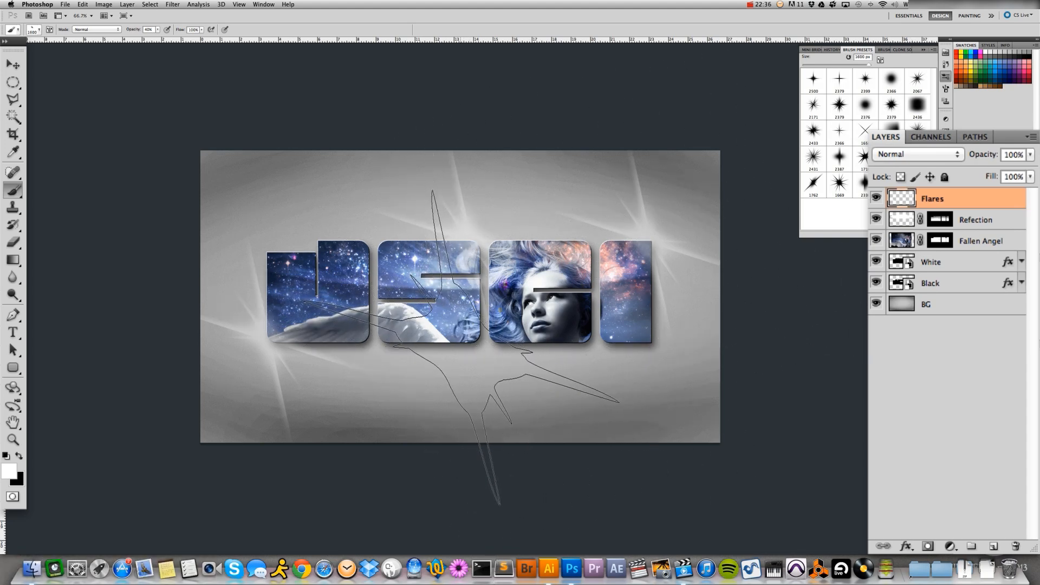
key("bracketleft")
key("bracketleft")
key("bracketleft")
key("bracketleft")
key("bracketleft")
key("bracketleft")
key("bracketleft")
key("bracketleft")
key("bracketleft")
key("bracketleft")
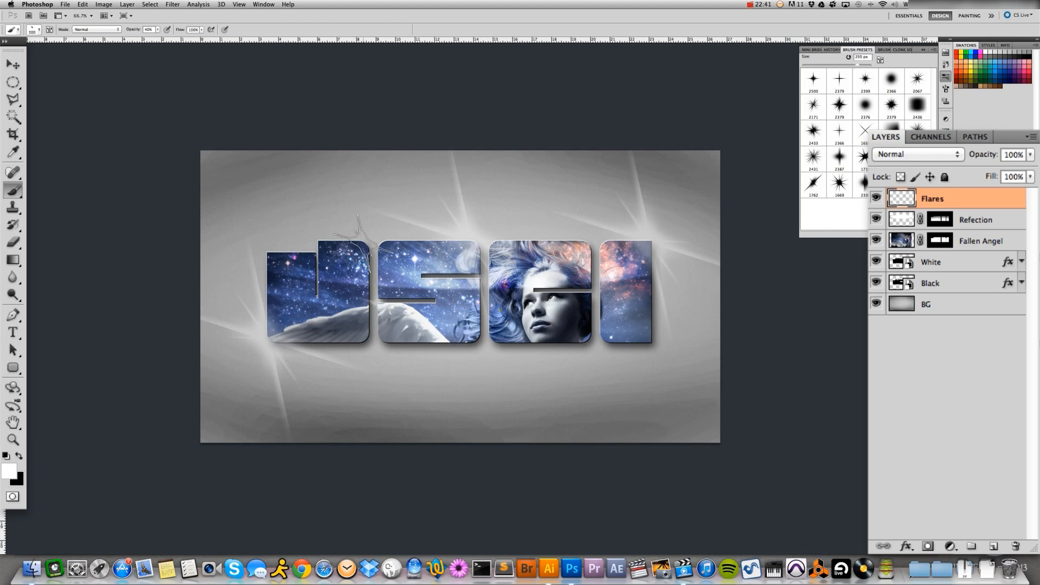
left_click(358, 239)
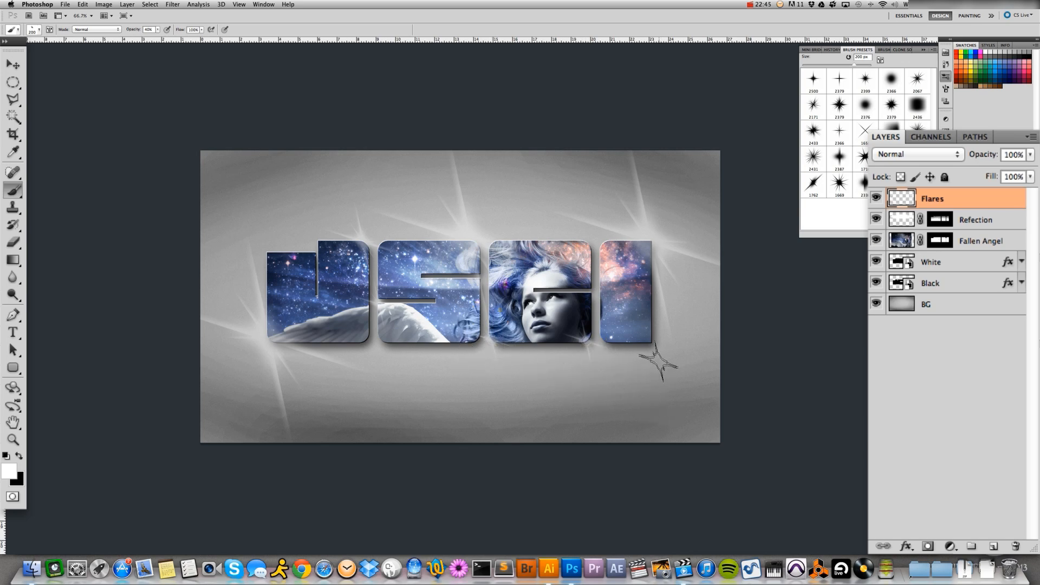
Enlarge the flare brush to 1000 px and stamp a flare on the C's lower-left corner, comparing with and without it
key("bracketright")
key("bracketright")
key("bracketright")
key("bracketright")
key("bracketright")
key("bracketright")
key("bracketright")
key("bracketright")
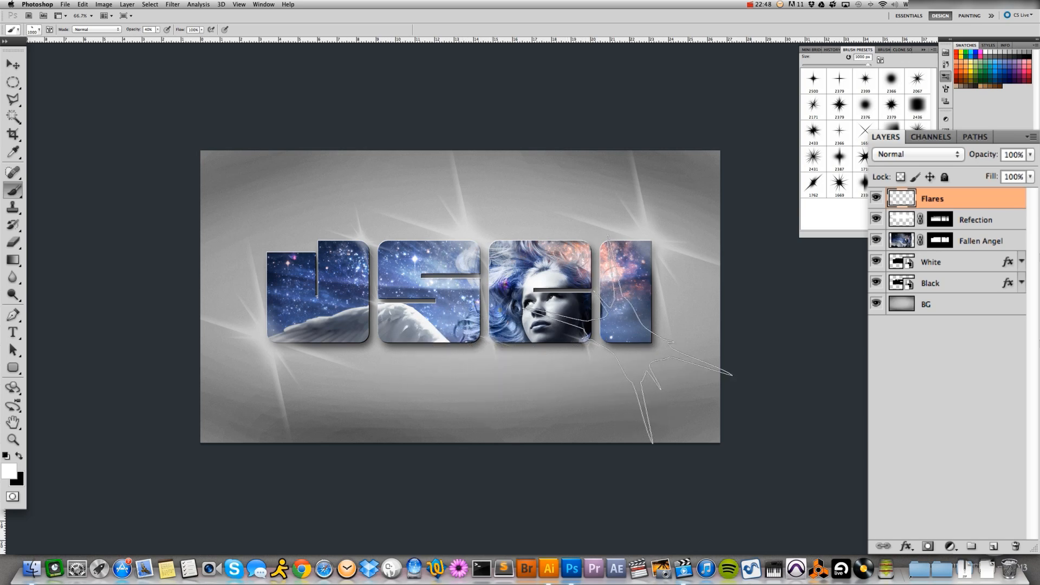
left_click(494, 347)
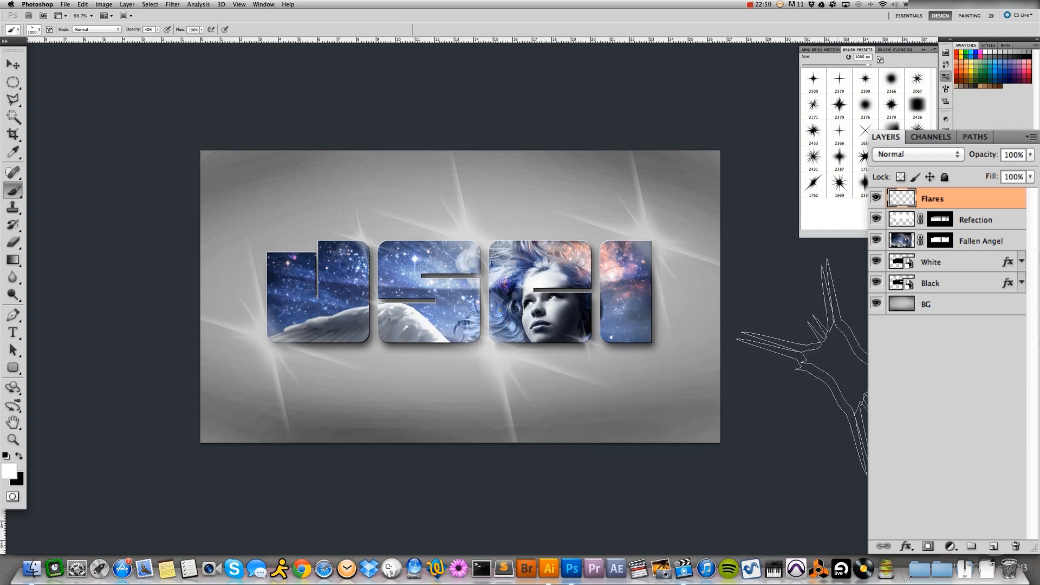
key("super+z")
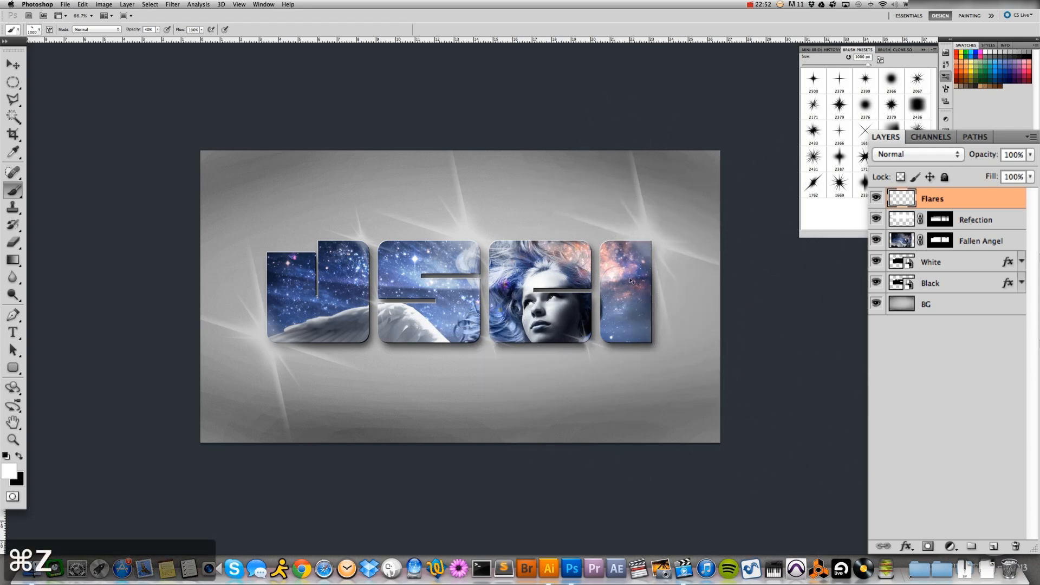
key("super+z")
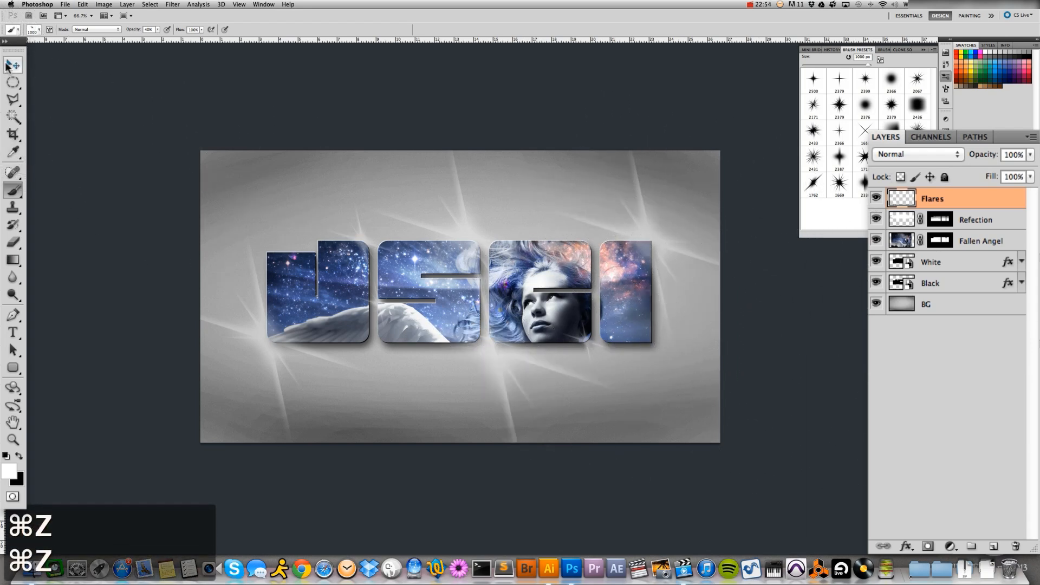
Set the Flares layer's blend mode to Overlay, comparing it with Soft Light
left_click(13, 65)
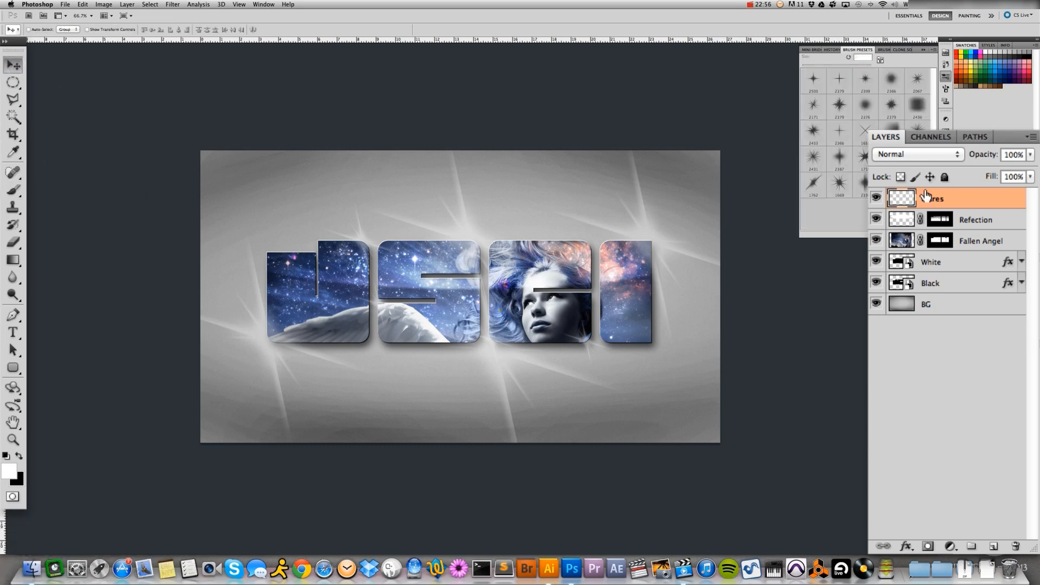
left_click(953, 196)
left_click(915, 155)
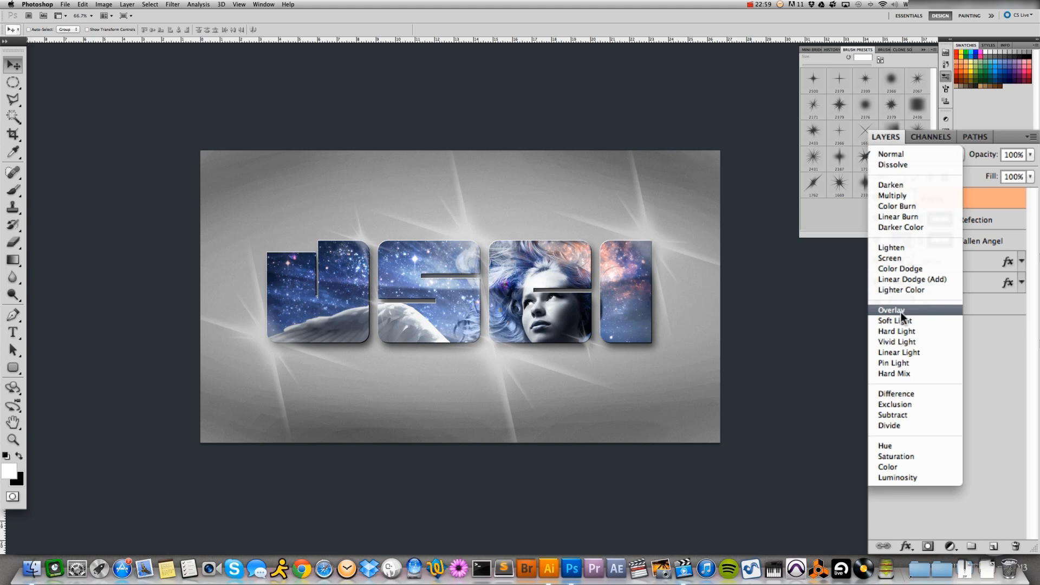
left_click(900, 311)
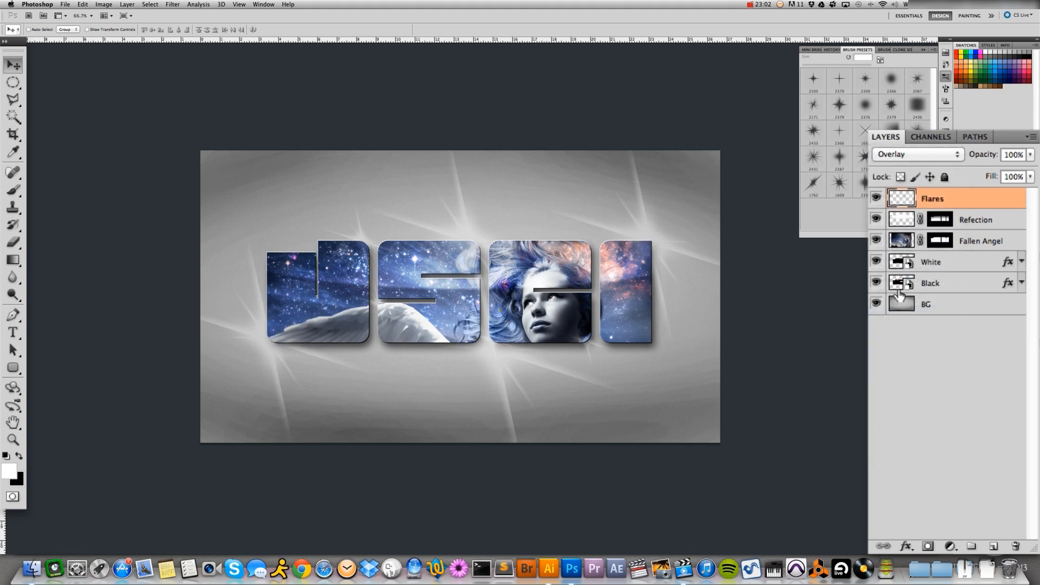
left_click(904, 156)
left_click(904, 164)
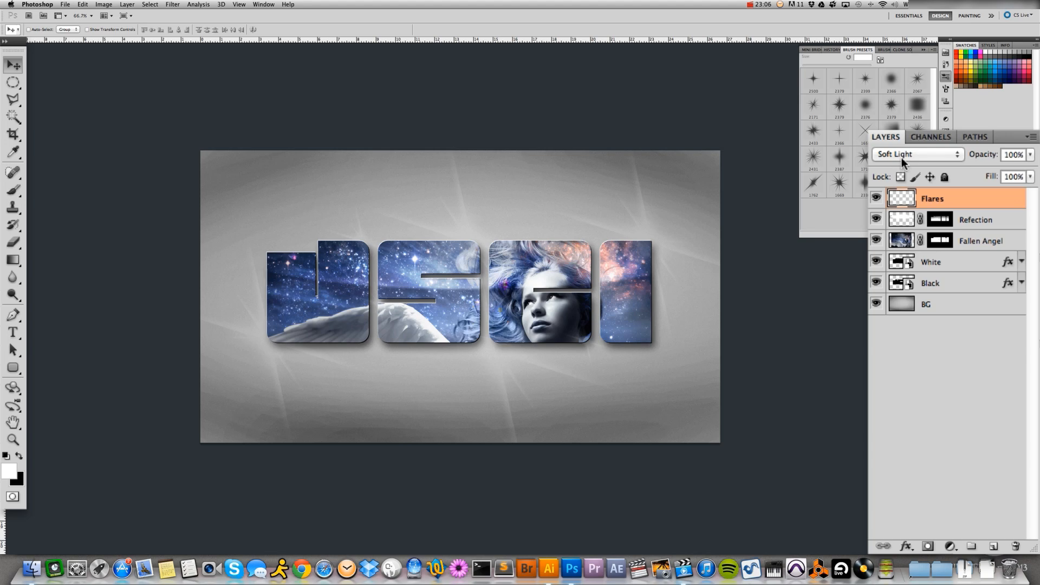
left_click(902, 158)
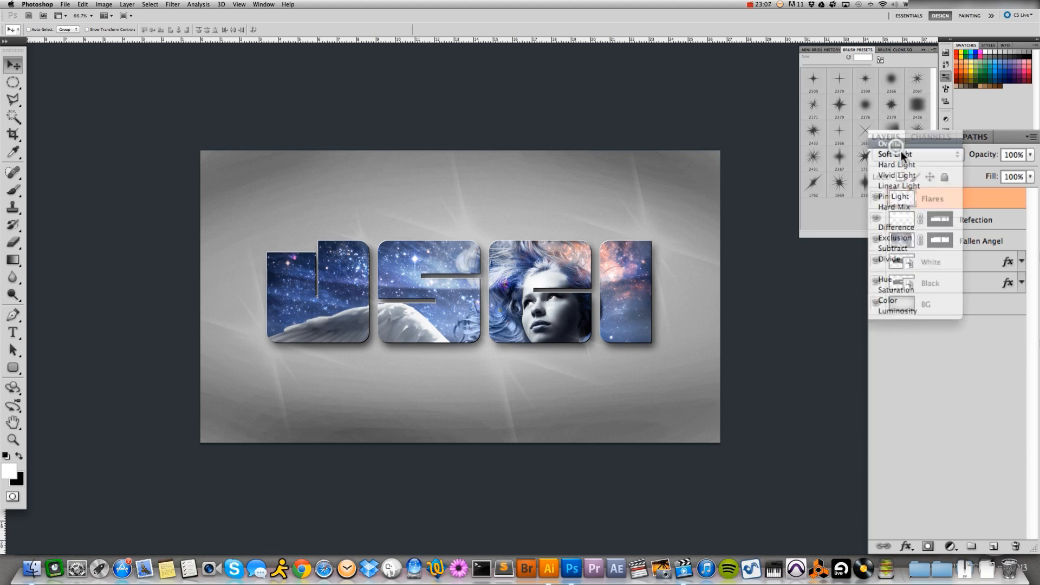
left_click(898, 144)
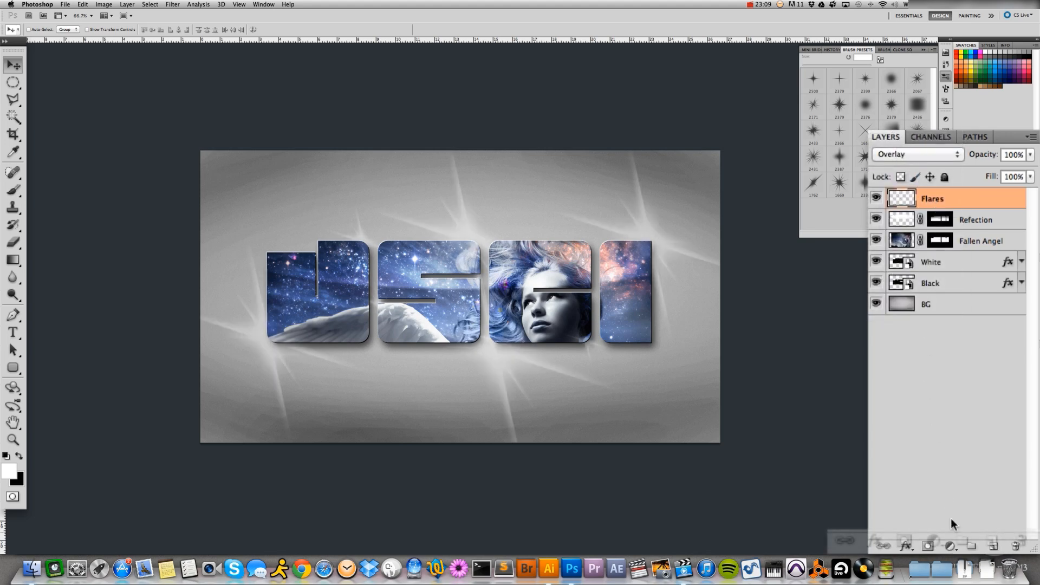
Add a layer mask to the Flares layer and replace the brush presets with the Basic Brushes set for a soft round brush
left_click(929, 547)
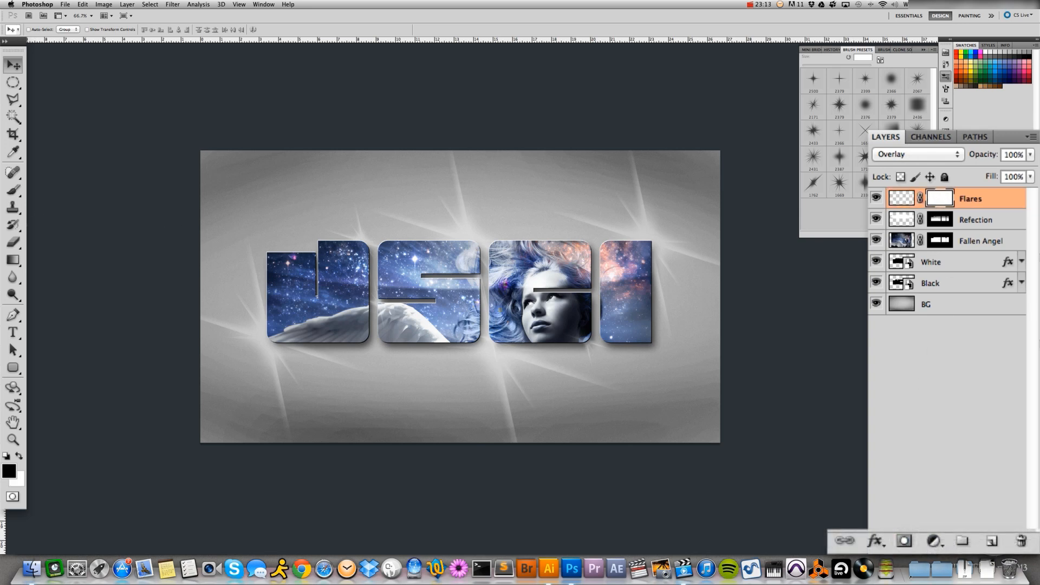
left_click(13, 190)
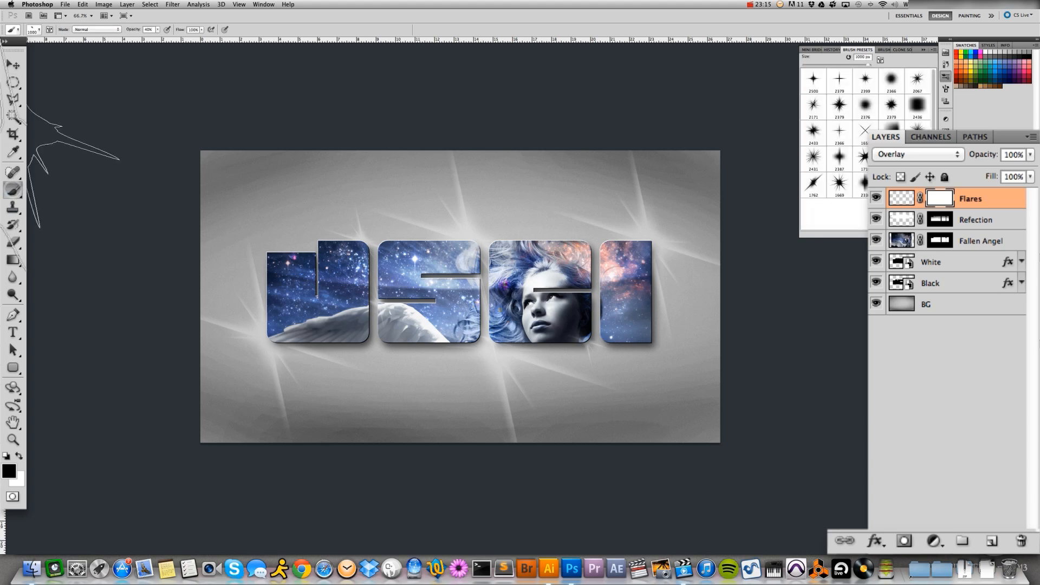
left_click(933, 50)
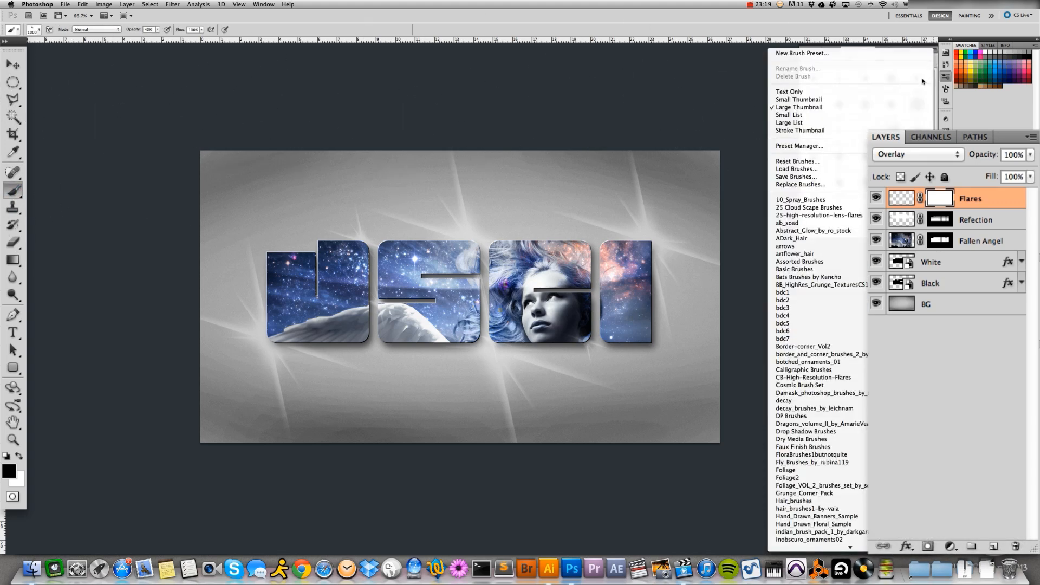
left_click(794, 270)
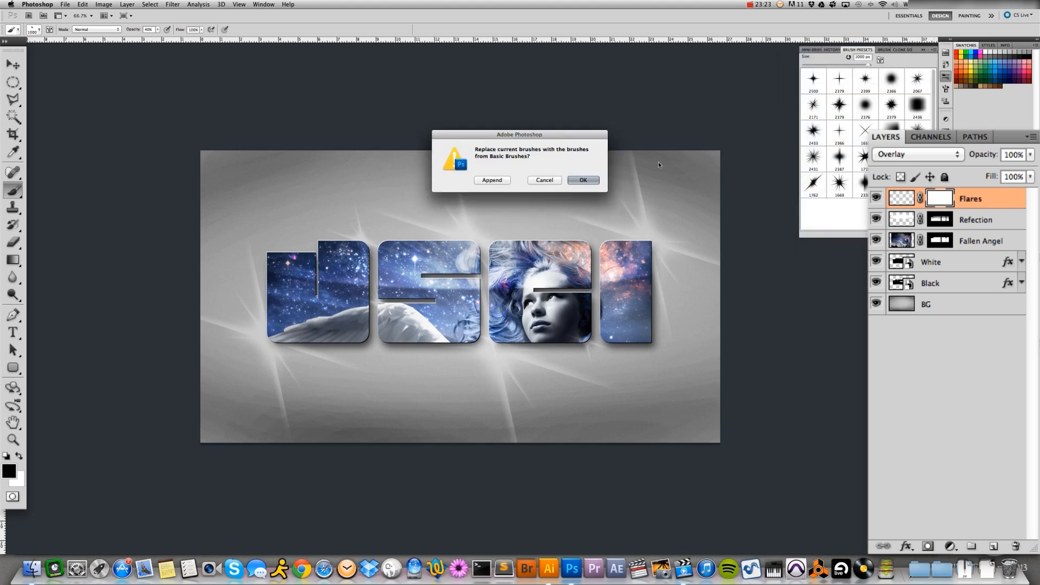
left_click(569, 176)
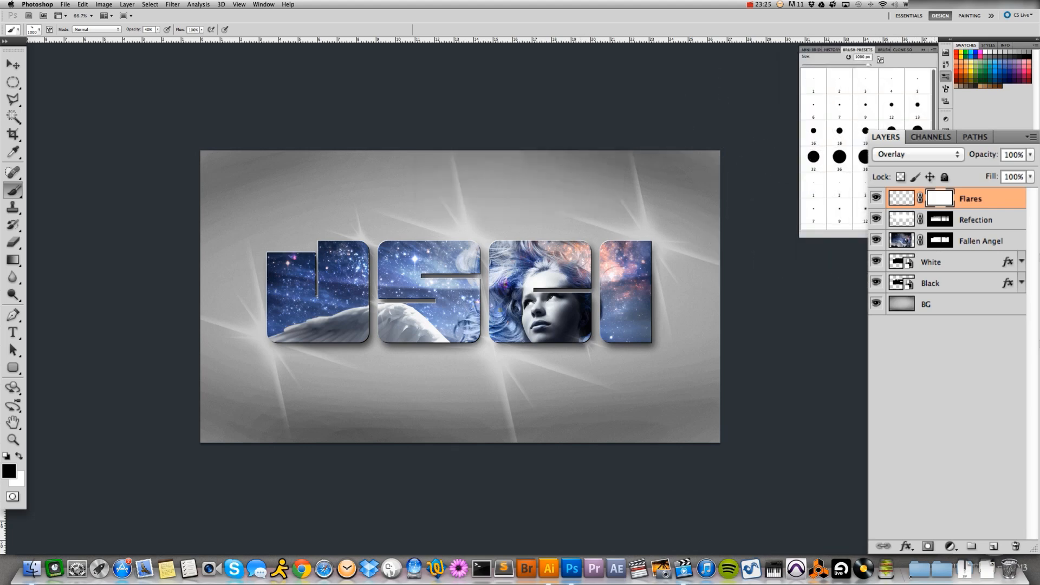
scroll(867, 147, "down", 3)
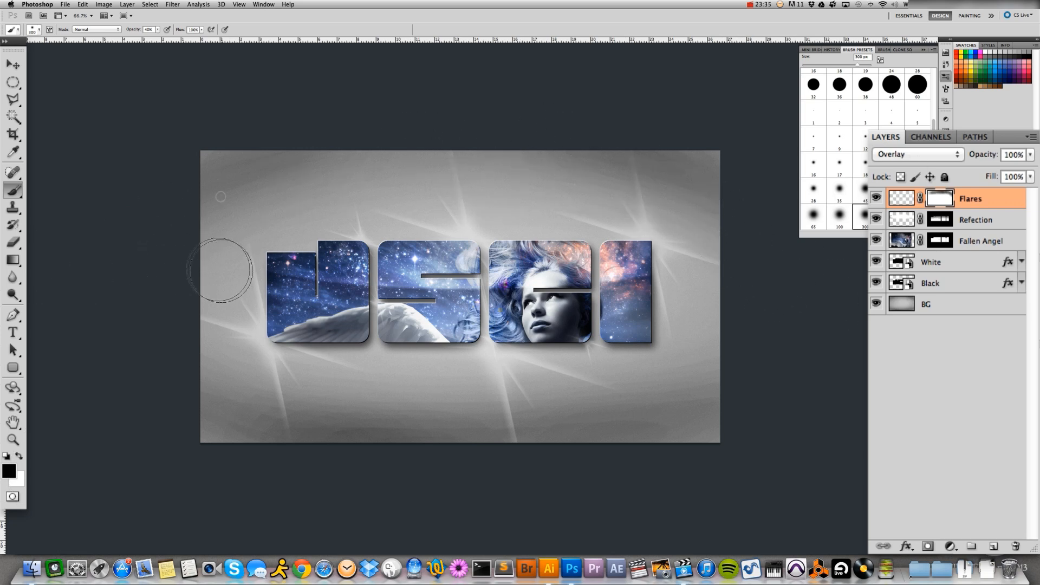
Paint black on the Flares mask with the large soft brush to fade the outer flare rays around the letters
mouse_move(218, 325)
left_mouse_down()
mouse_move(215, 361)
mouse_move(435, 378)
mouse_move(620, 434)
mouse_move(491, 416)
mouse_move(330, 358)
left_mouse_up()
mouse_move(447, 220)
left_mouse_down()
mouse_move(291, 235)
mouse_move(637, 219)
left_mouse_up()
mouse_move(714, 254)
left_mouse_down()
mouse_move(673, 352)
mouse_move(672, 261)
left_mouse_up()
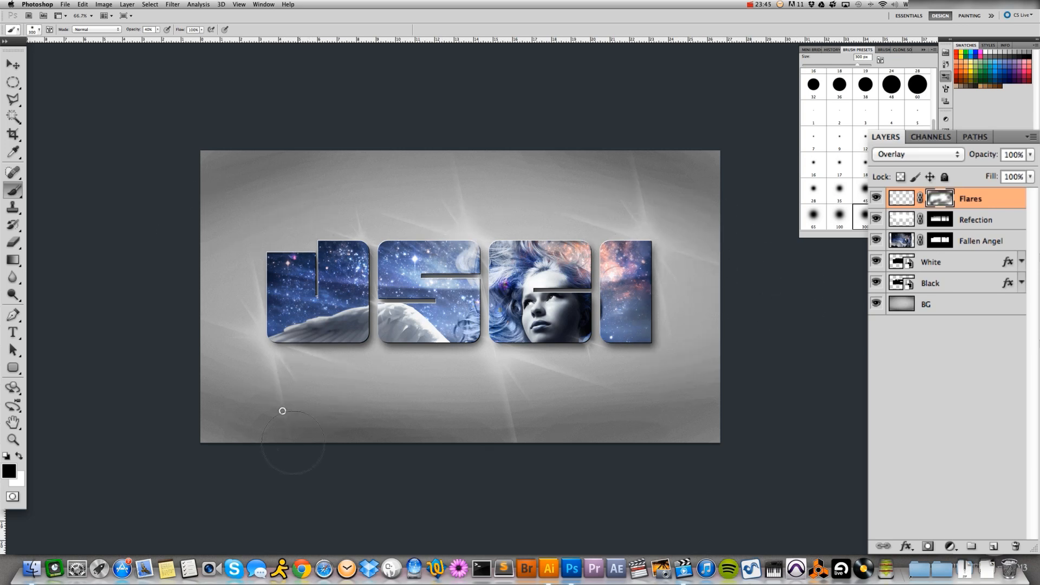
left_click_drag(549, 374, 490, 363)
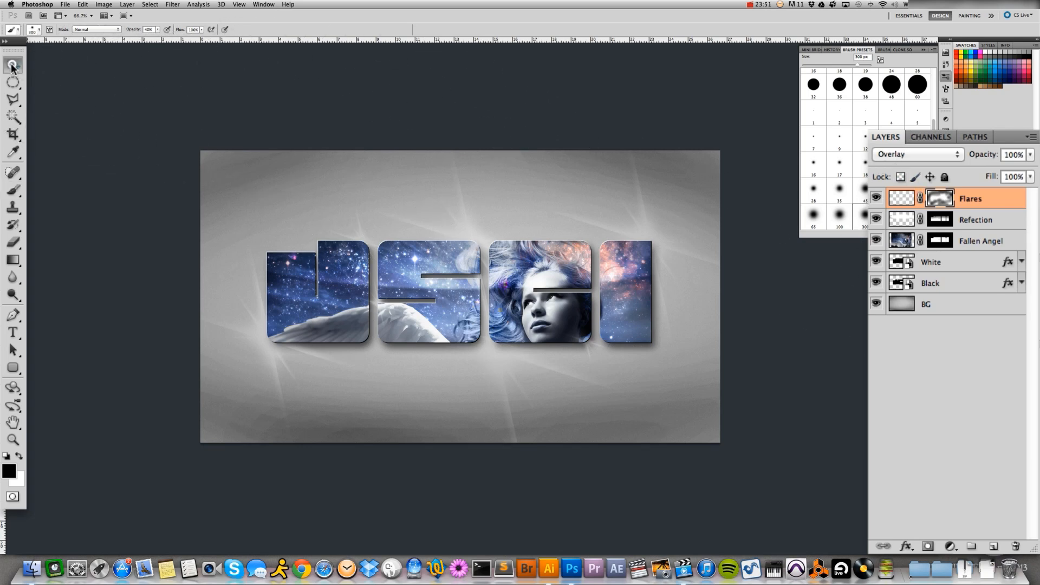
left_click(13, 64)
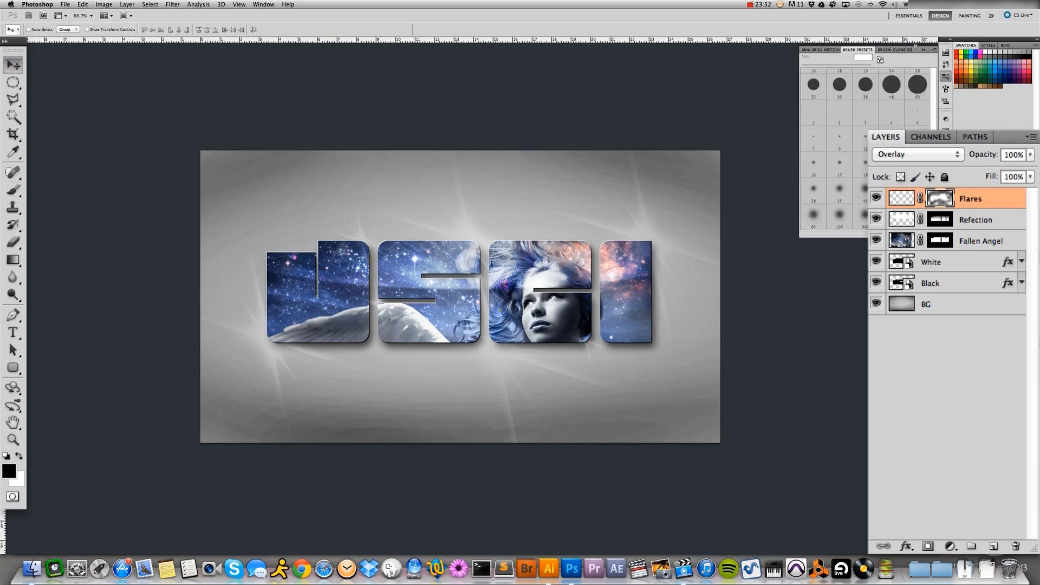
left_click(923, 50)
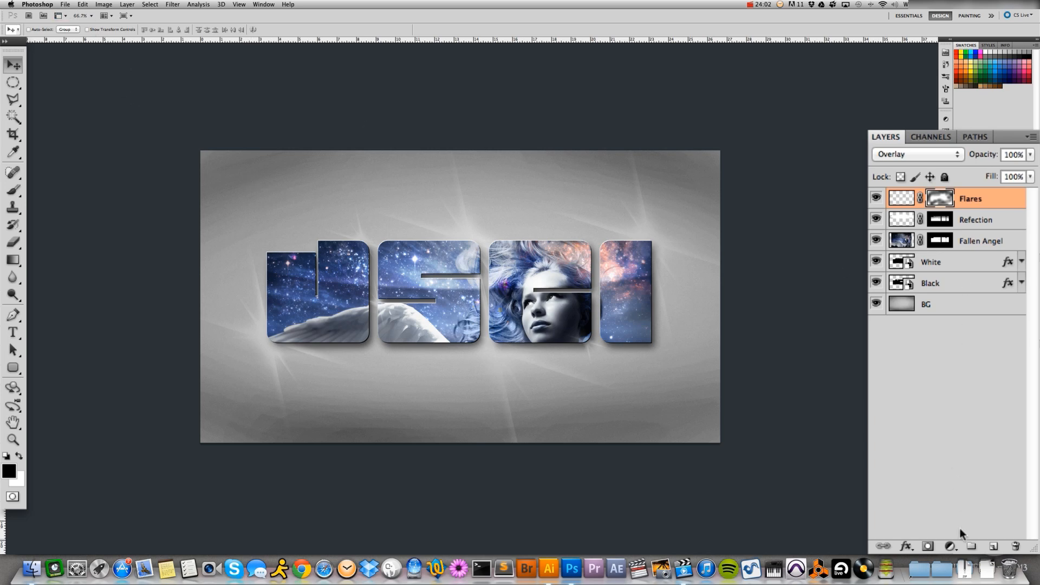
Place the IN-DEEP_Icon PNG from the InDeepArts folder in Client Work into the document
left_click(61, 6)
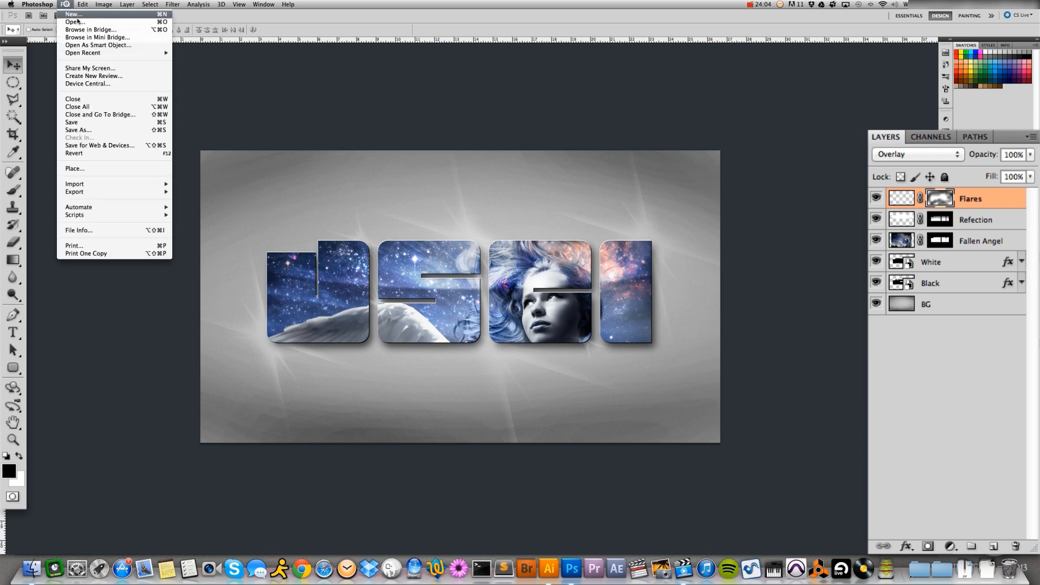
left_click(105, 169)
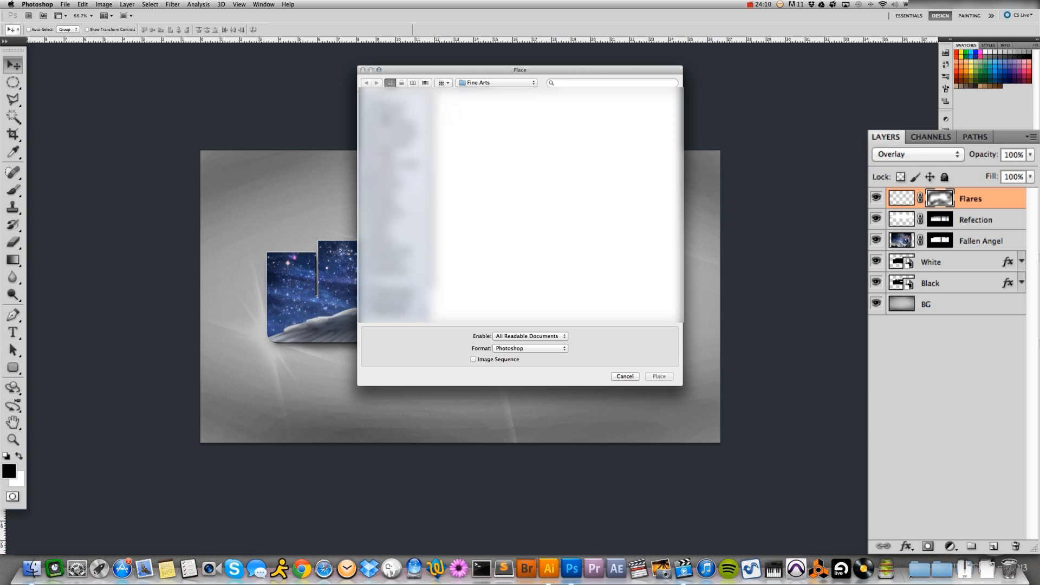
left_click(396, 114)
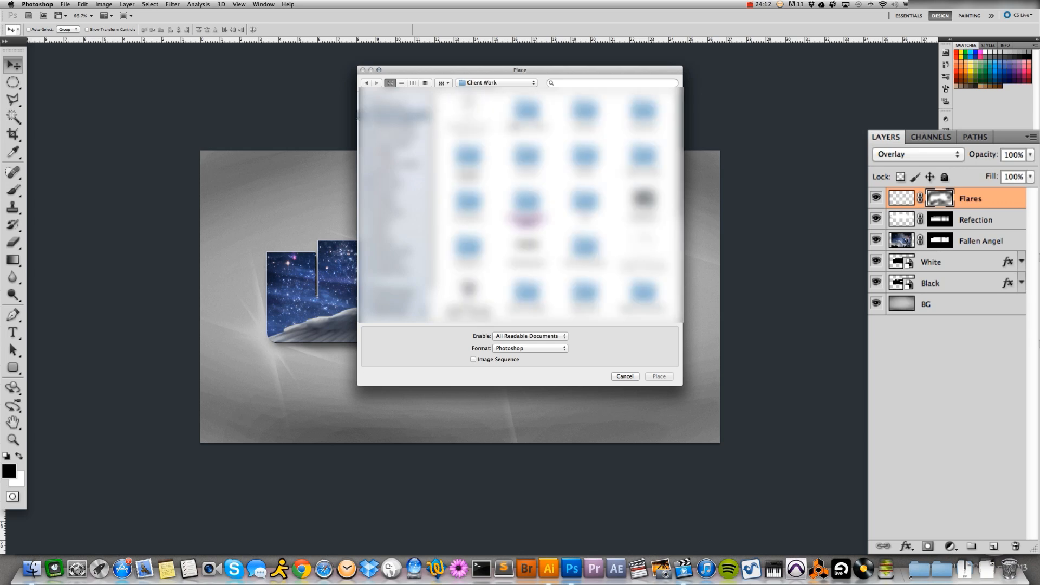
double_click(468, 251)
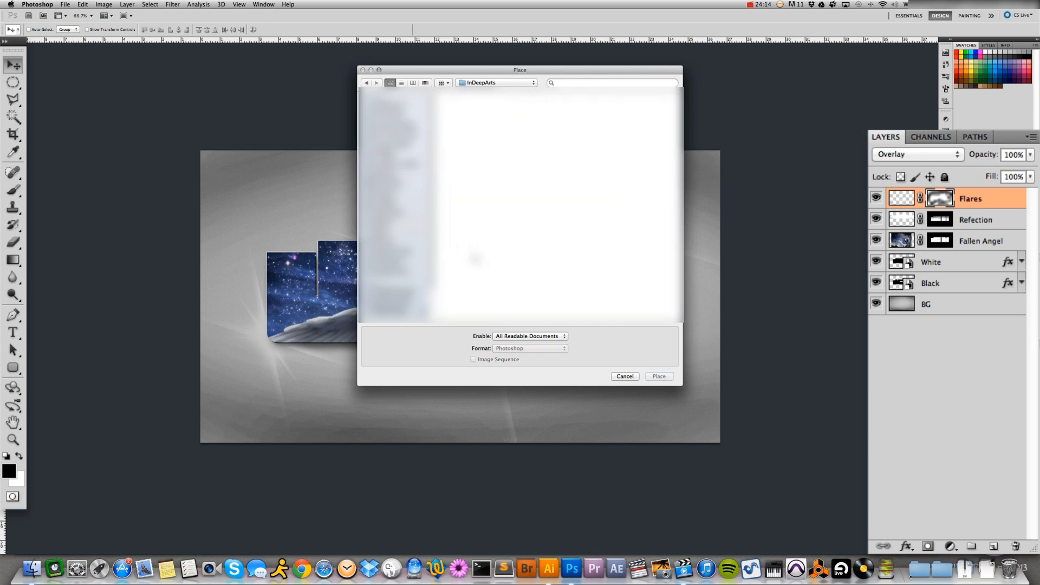
left_click(584, 249)
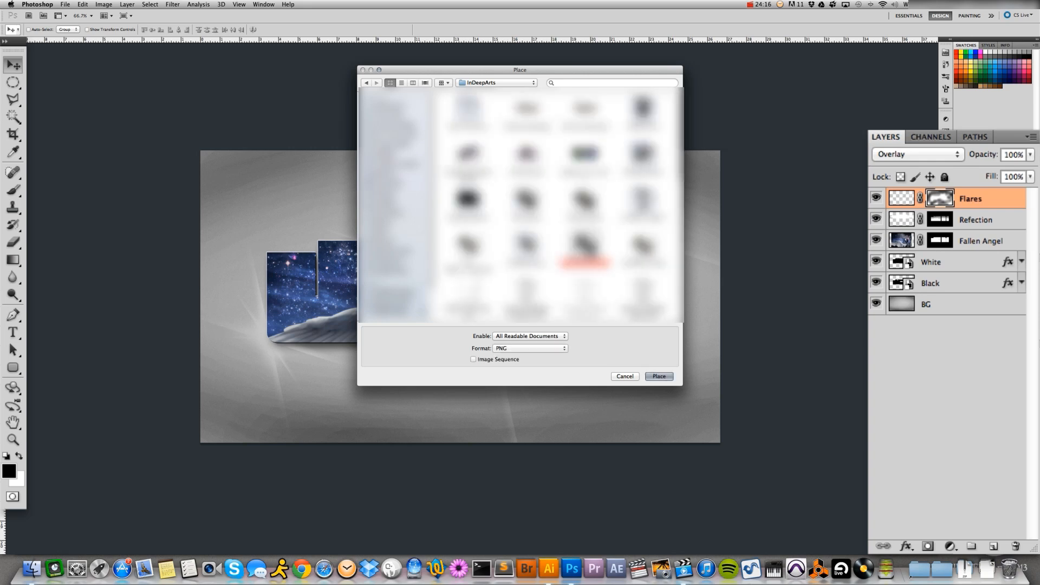
left_click(659, 376)
Scale the placed icon to about 41% in the canvas's lower-right corner and set its blend mode to Color Dodge
left_click_drag(543, 312, 696, 405)
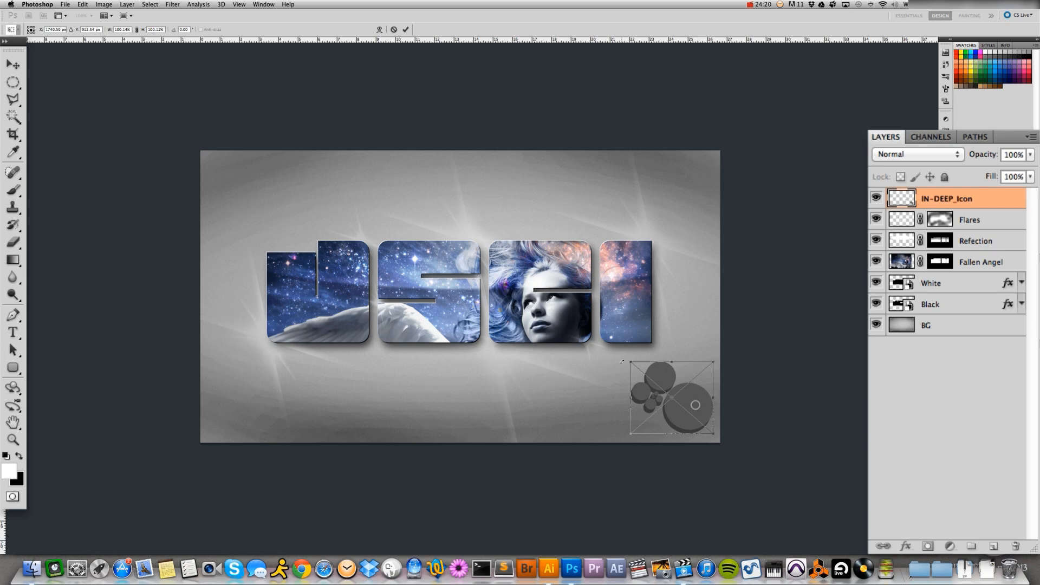
left_click_drag(631, 362, 658, 382)
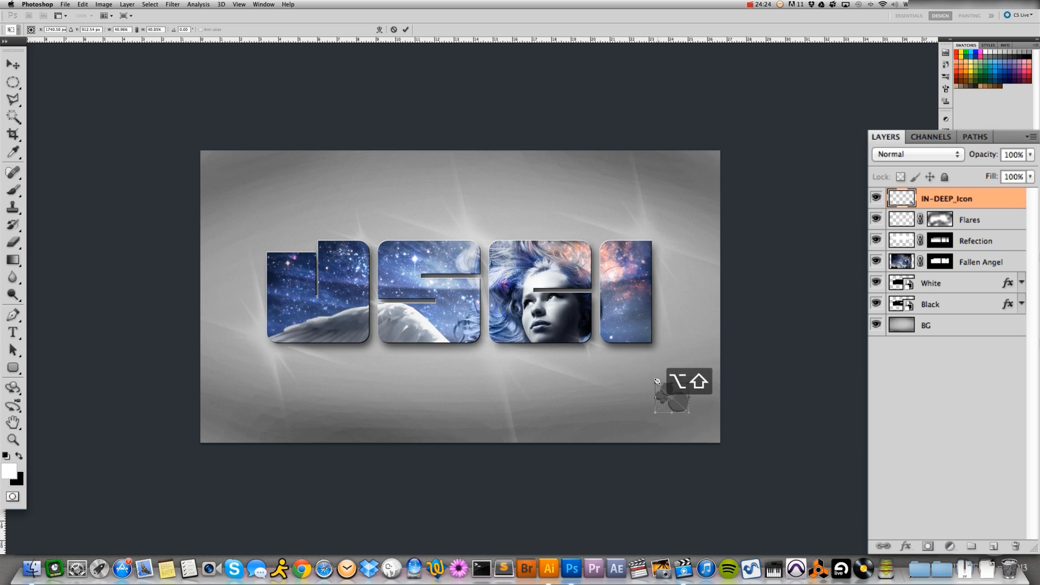
key("Return")
left_click_drag(682, 407, 701, 423)
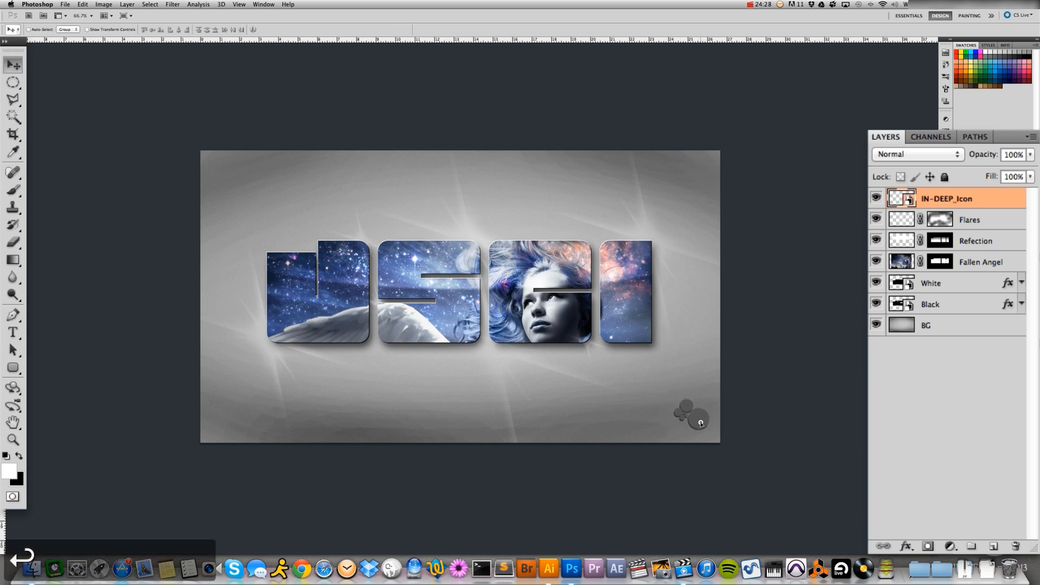
left_click(878, 149)
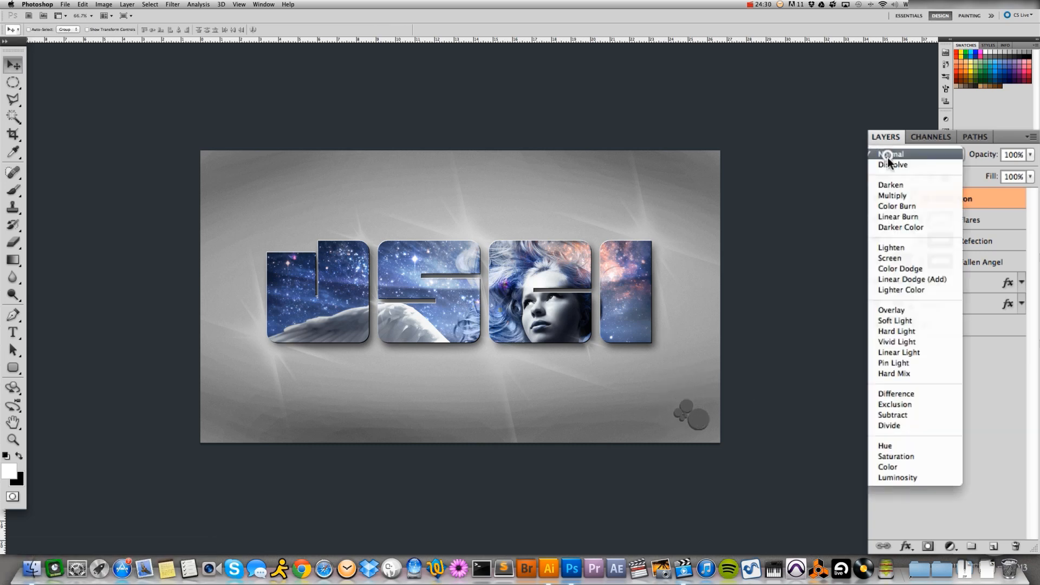
left_click(892, 268)
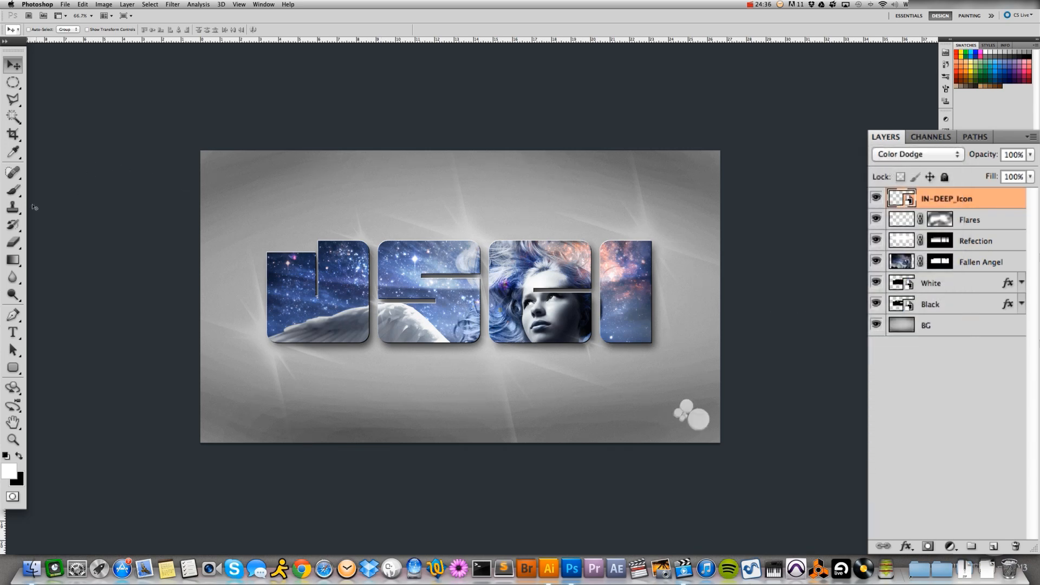
Set the Type tool's font to Helvetica Regular at 12 pt
left_click(13, 332)
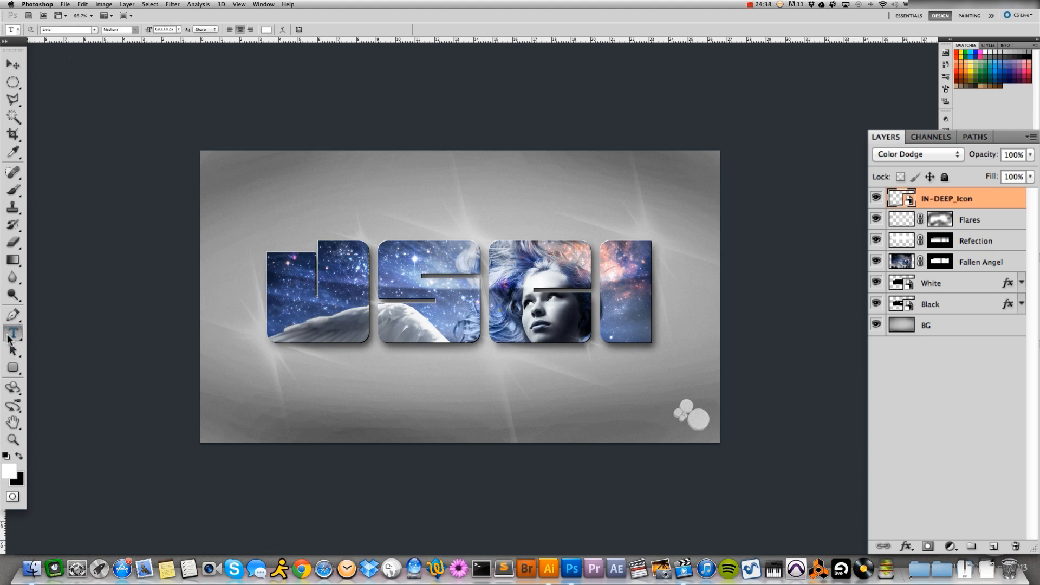
left_click(71, 29)
type("Helvetica")
key("Return")
key("Return")
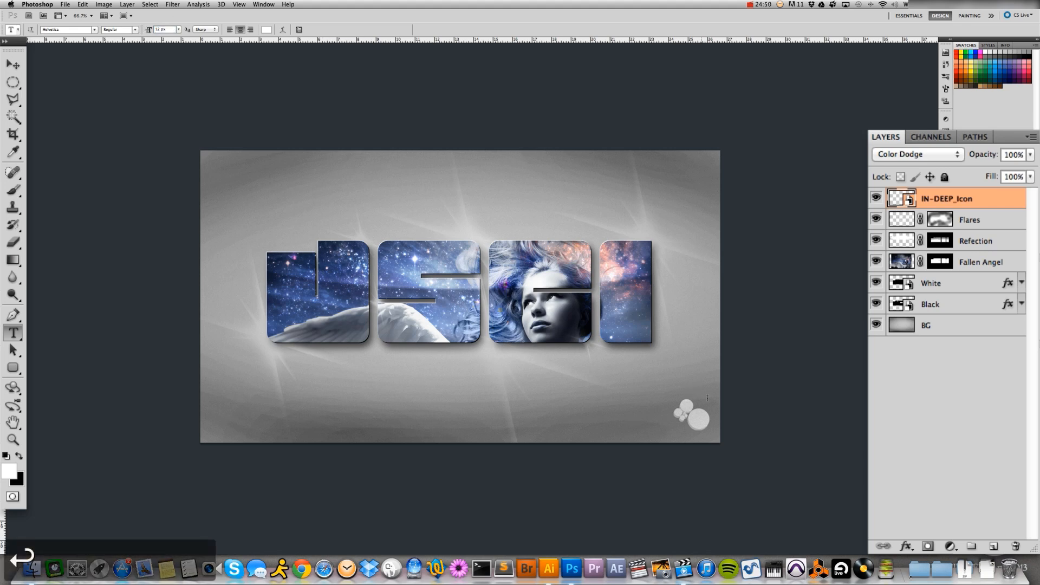
Add the text "Copyright 2013, IN:DEEP Arts" just below the icon in the canvas's lower-right corner
left_click(689, 436)
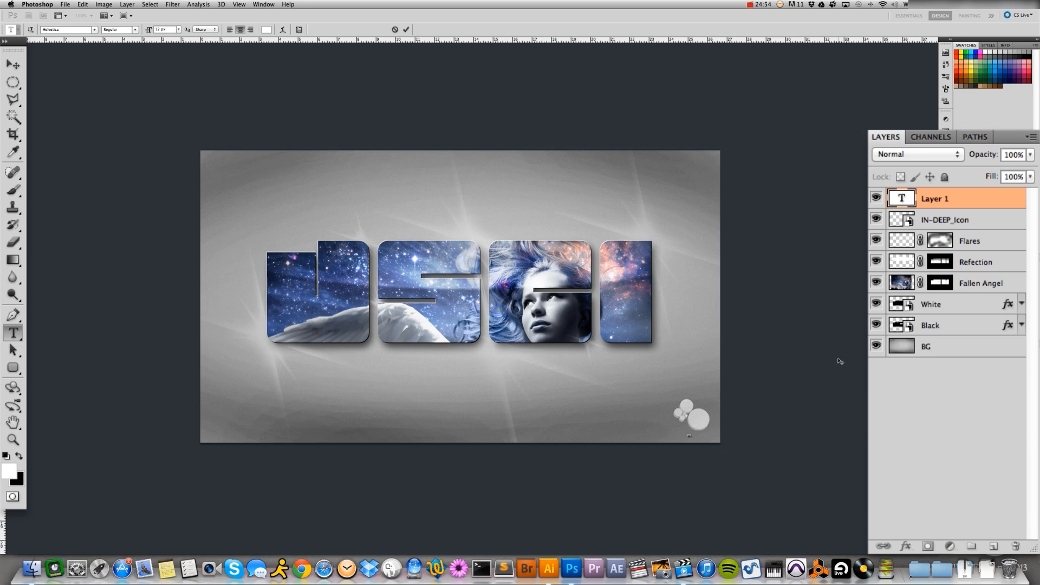
type("Copyright 201")
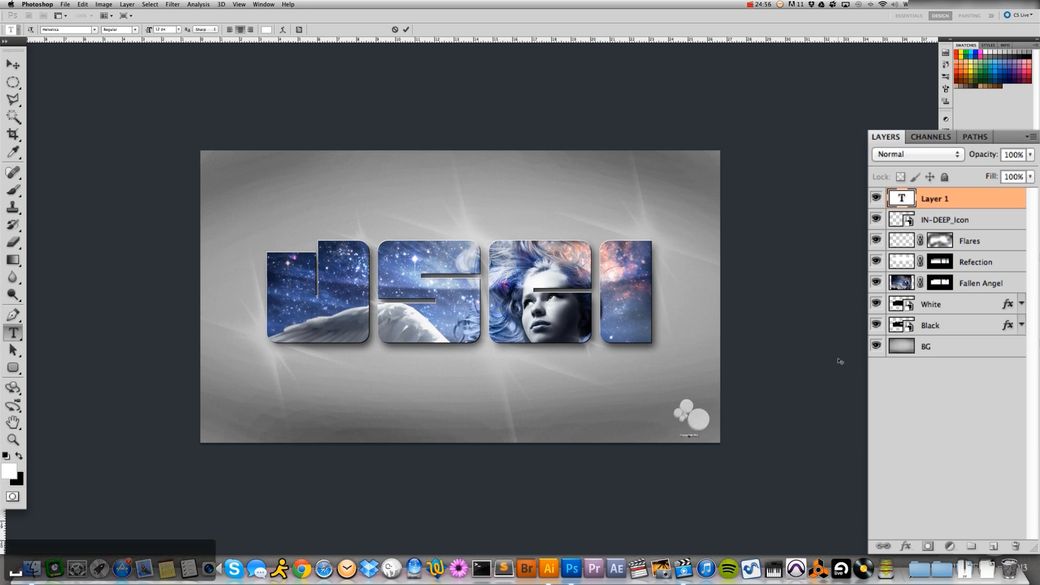
type("3, IN-DEEP")
key("BackSpace")
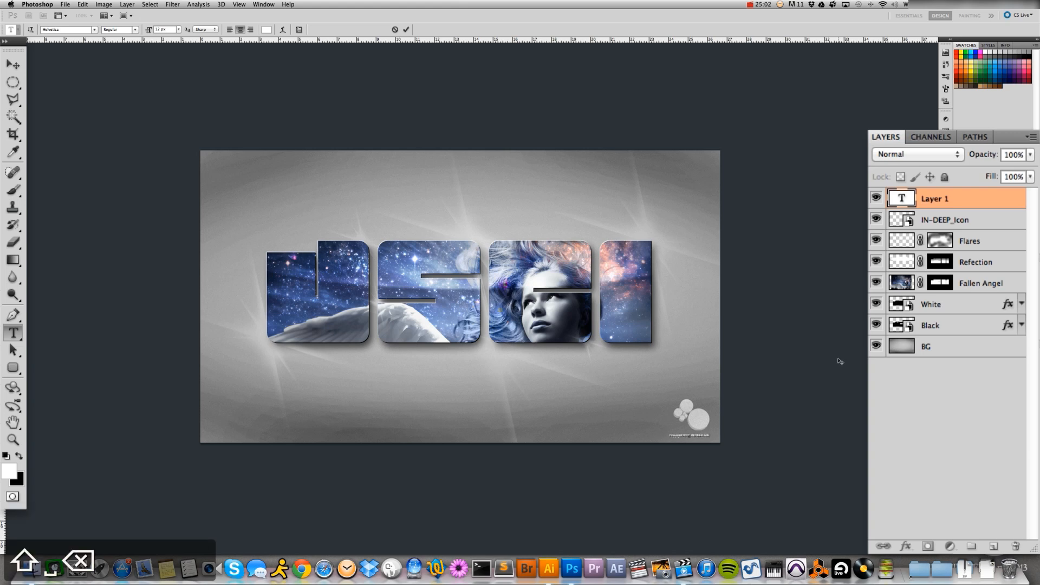
Select the copyright text and adjust its font size to 14 pt, trying larger and smaller sizes
key("shift+Up")
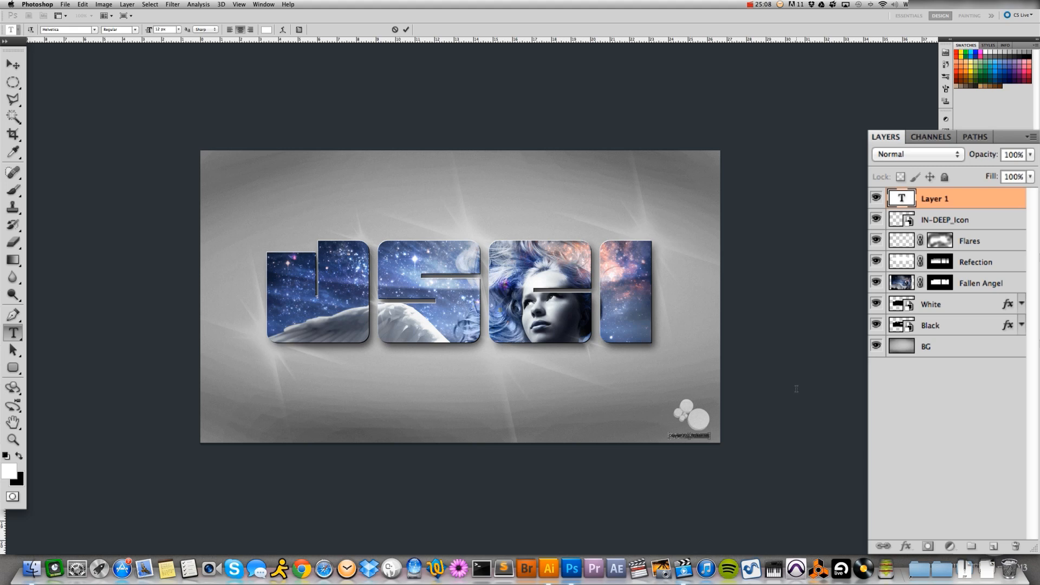
key("super+shift+period")
key("super+shift+period")
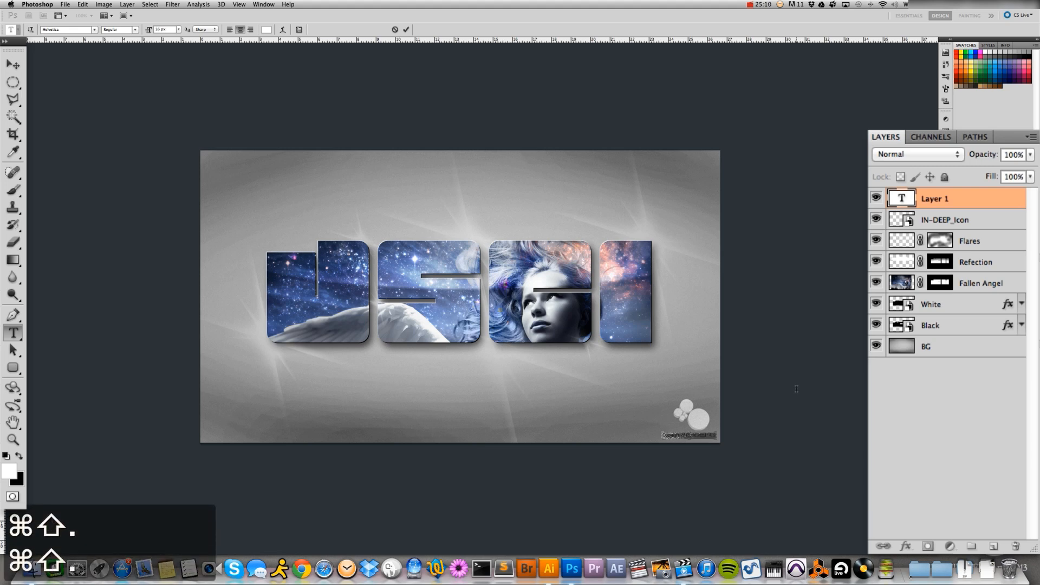
key("super+shift+comma")
key("super+shift+comma")
key("super+shift+comma")
key("super+shift+comma")
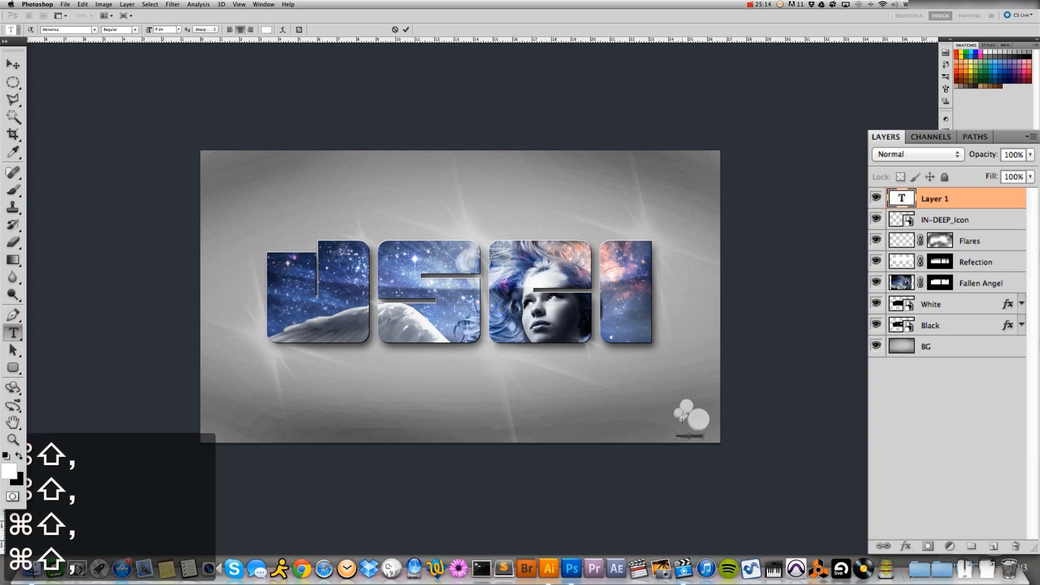
key("super+shift+period")
key("super+shift+period")
key("super+shift+period")
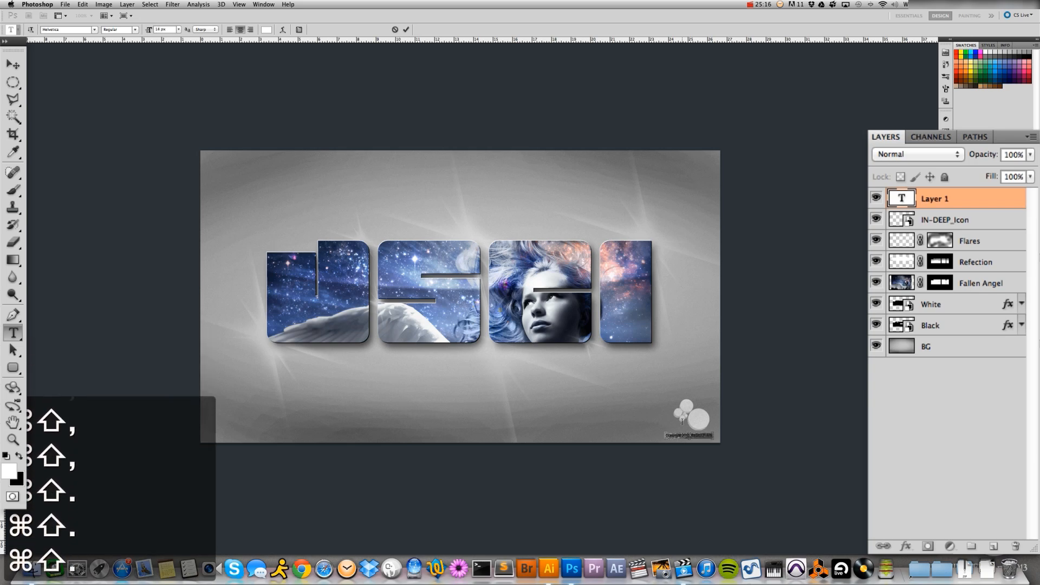
left_click(12, 64)
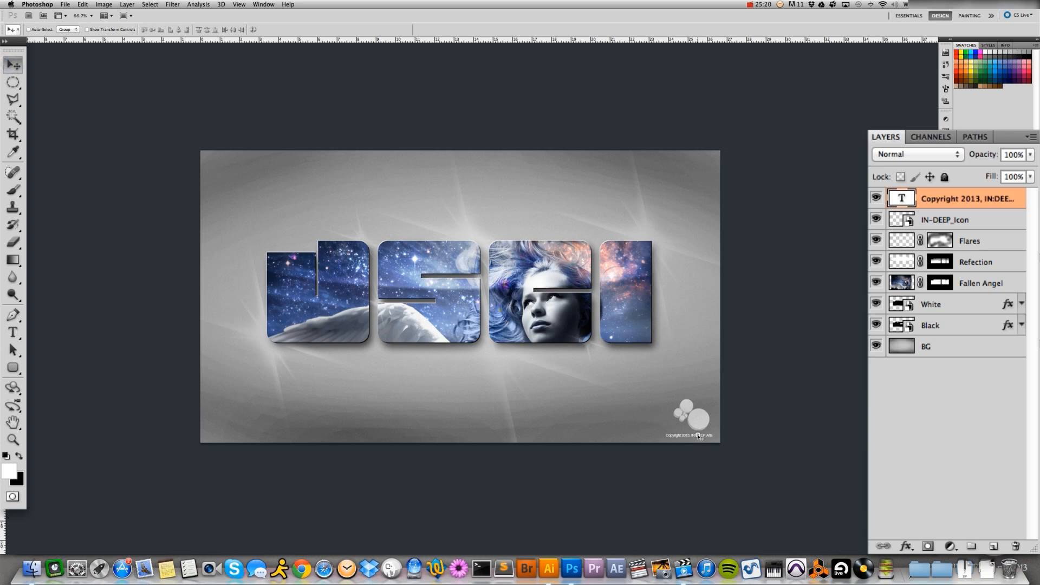
Nudge the copyright text slightly right and down beneath the icon, and save the document
left_click_drag(700, 435, 701, 438)
key("Right")
key("Right")
key("Down")
key("Down")
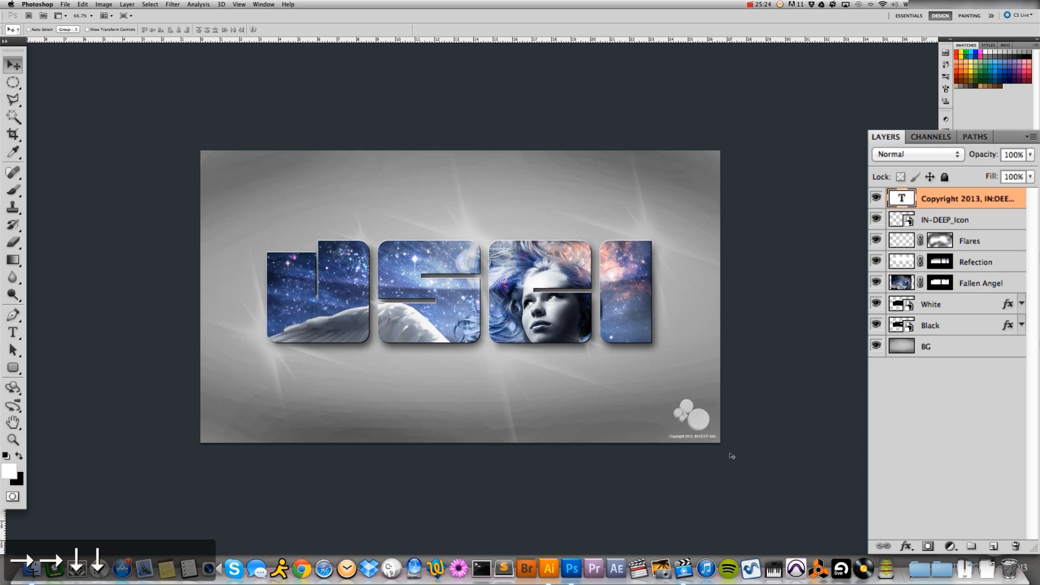
left_click(65, 5)
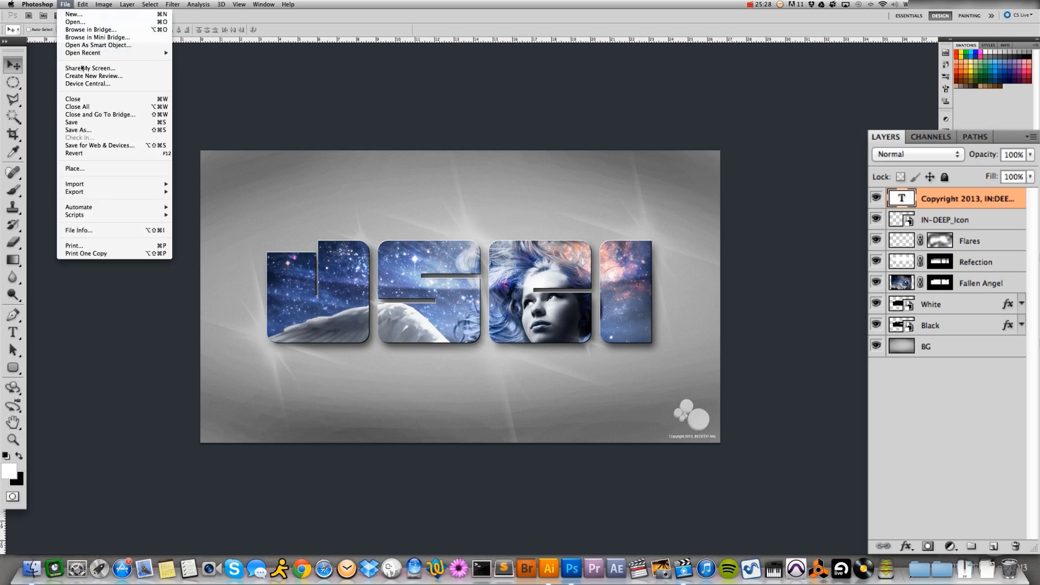
left_click(82, 123)
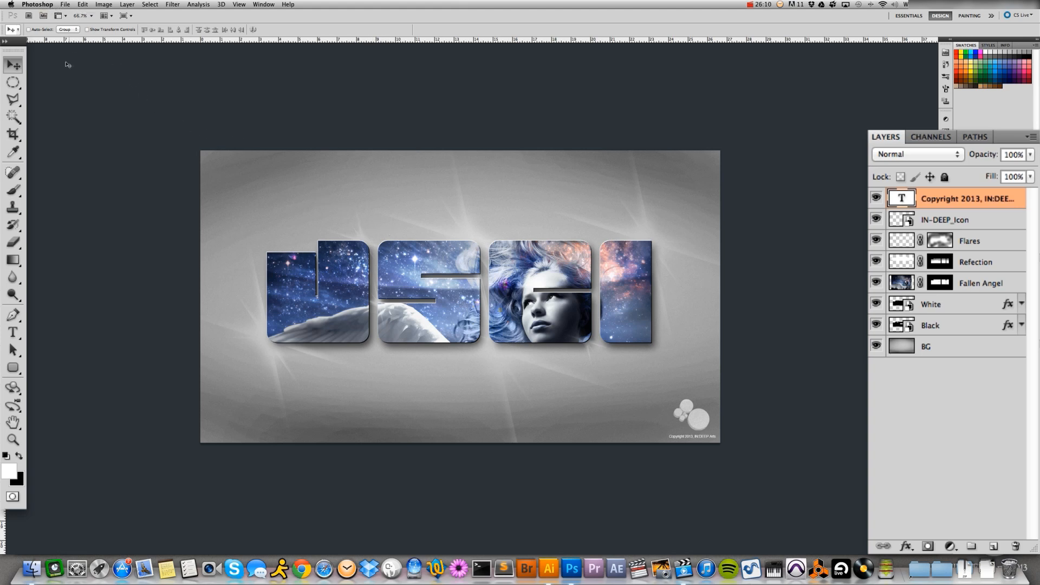
left_click(759, 3)
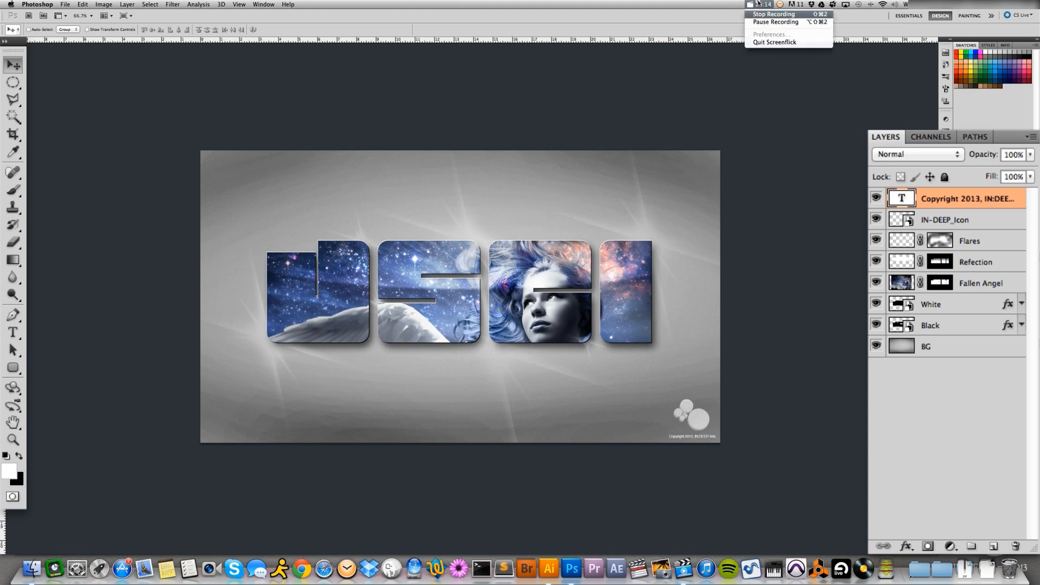